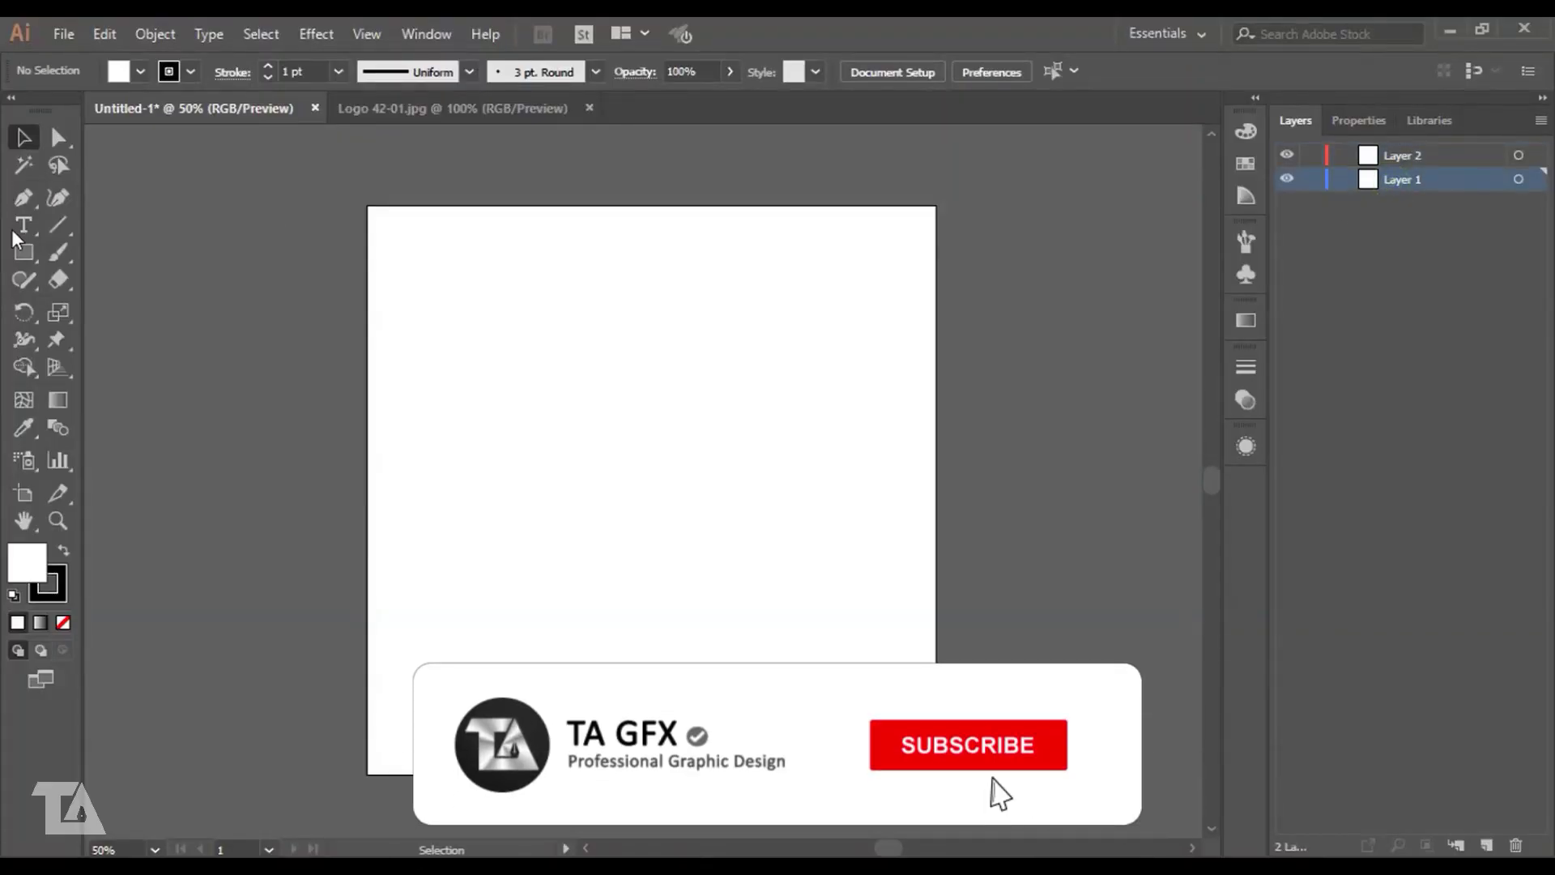
- Draw a rectangle that covers the whole artboard
{"action": "left_click", "coordinate": [24, 253]}
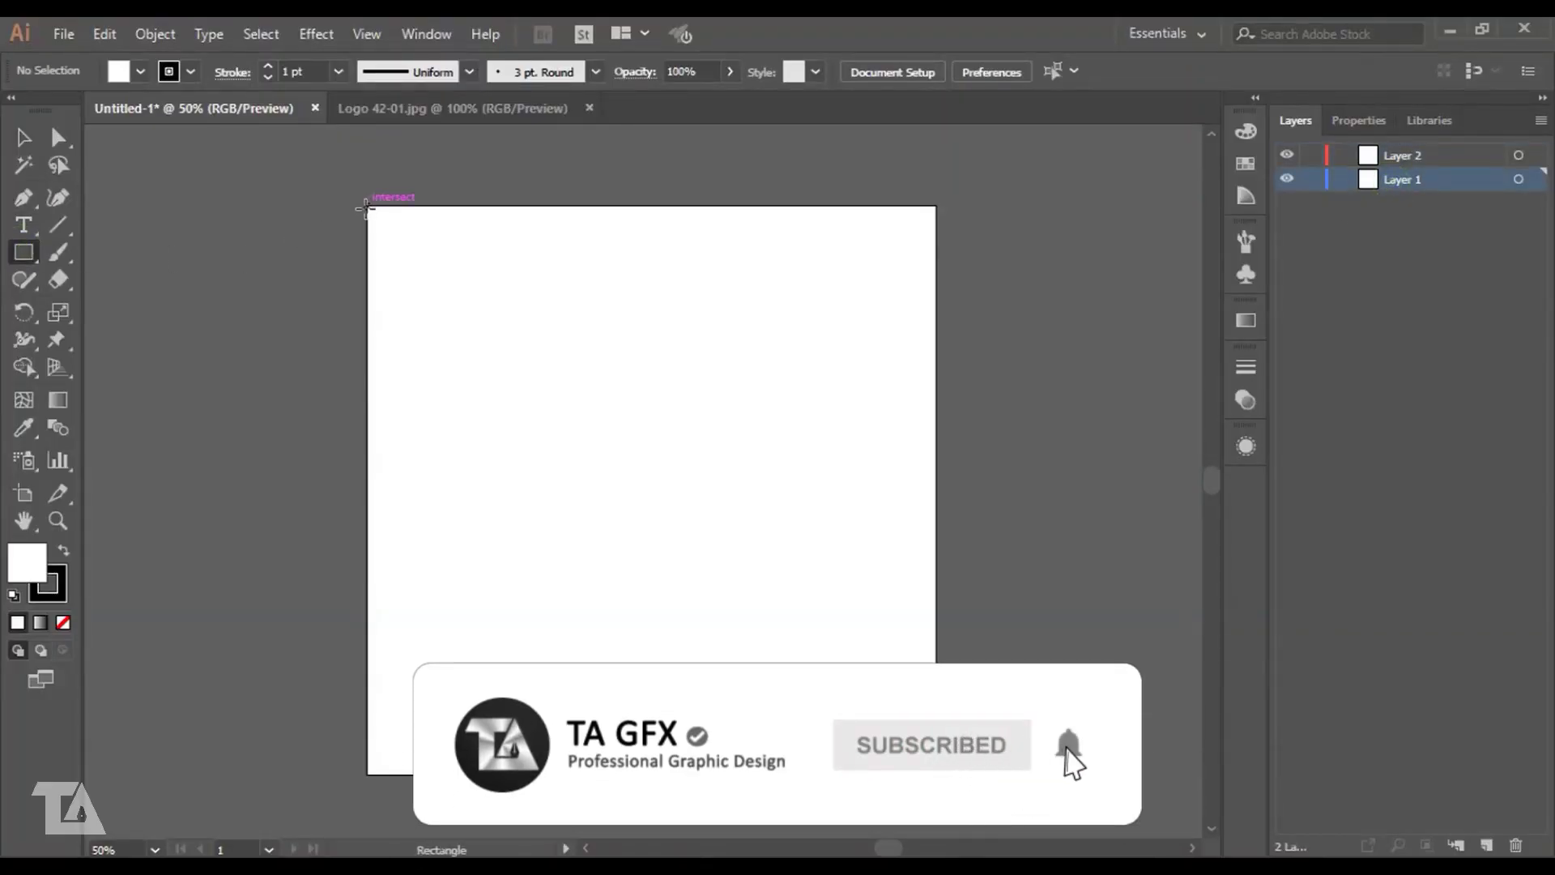
{"action": "mouse_move", "coordinate": [367, 205]}
{"action": "left_mouse_down"}
{"action": "mouse_move", "coordinate": [755, 769]}
{"action": "mouse_move", "coordinate": [926, 763]}
{"action": "left_mouse_up"}
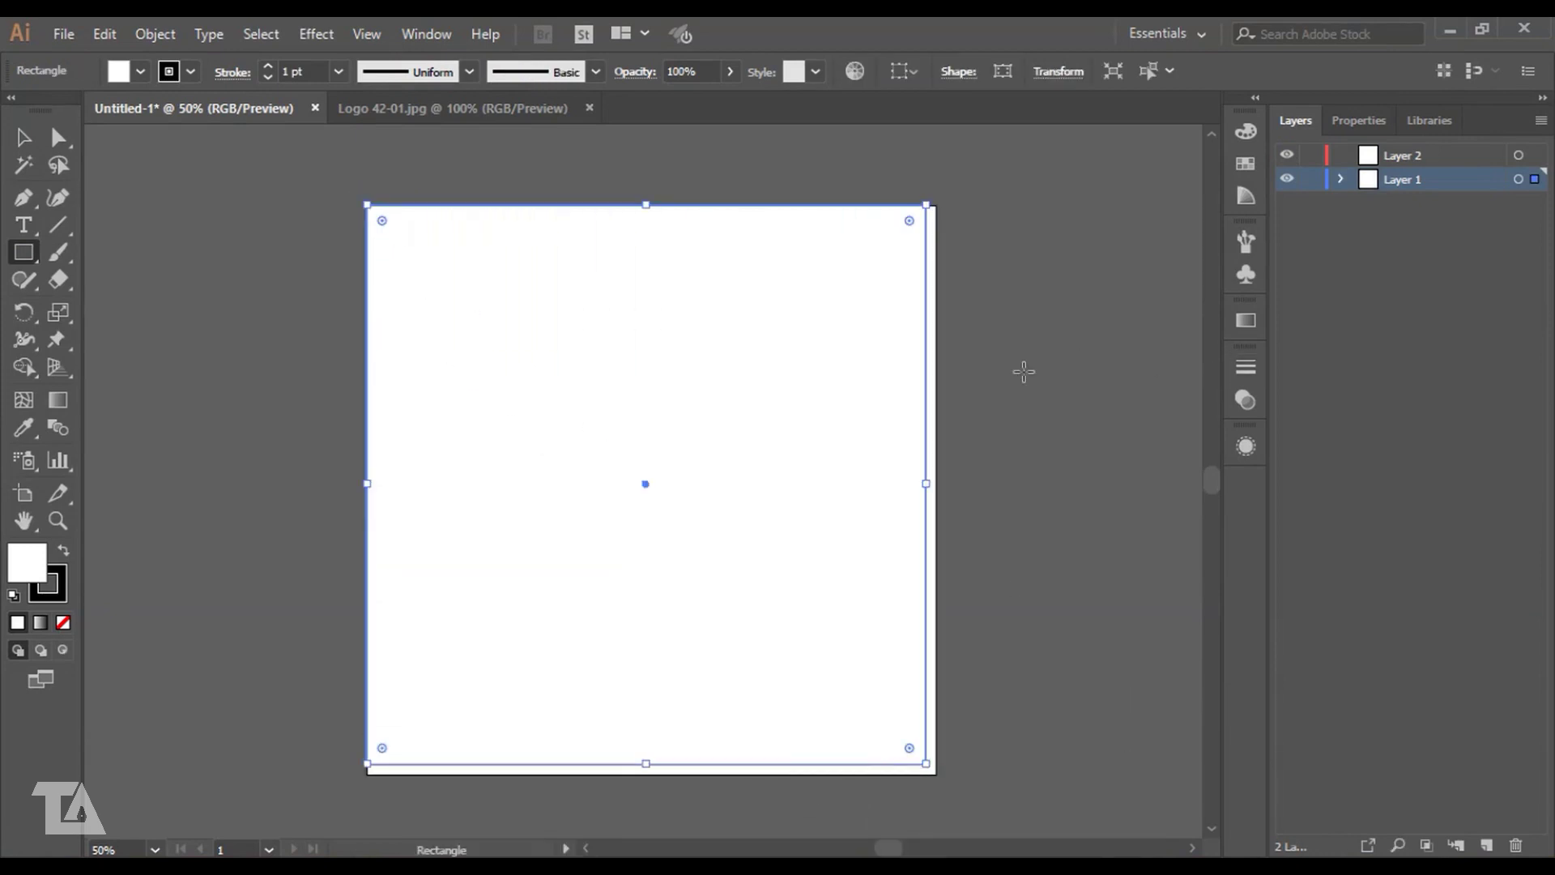
{"action": "key", "text": "v"}
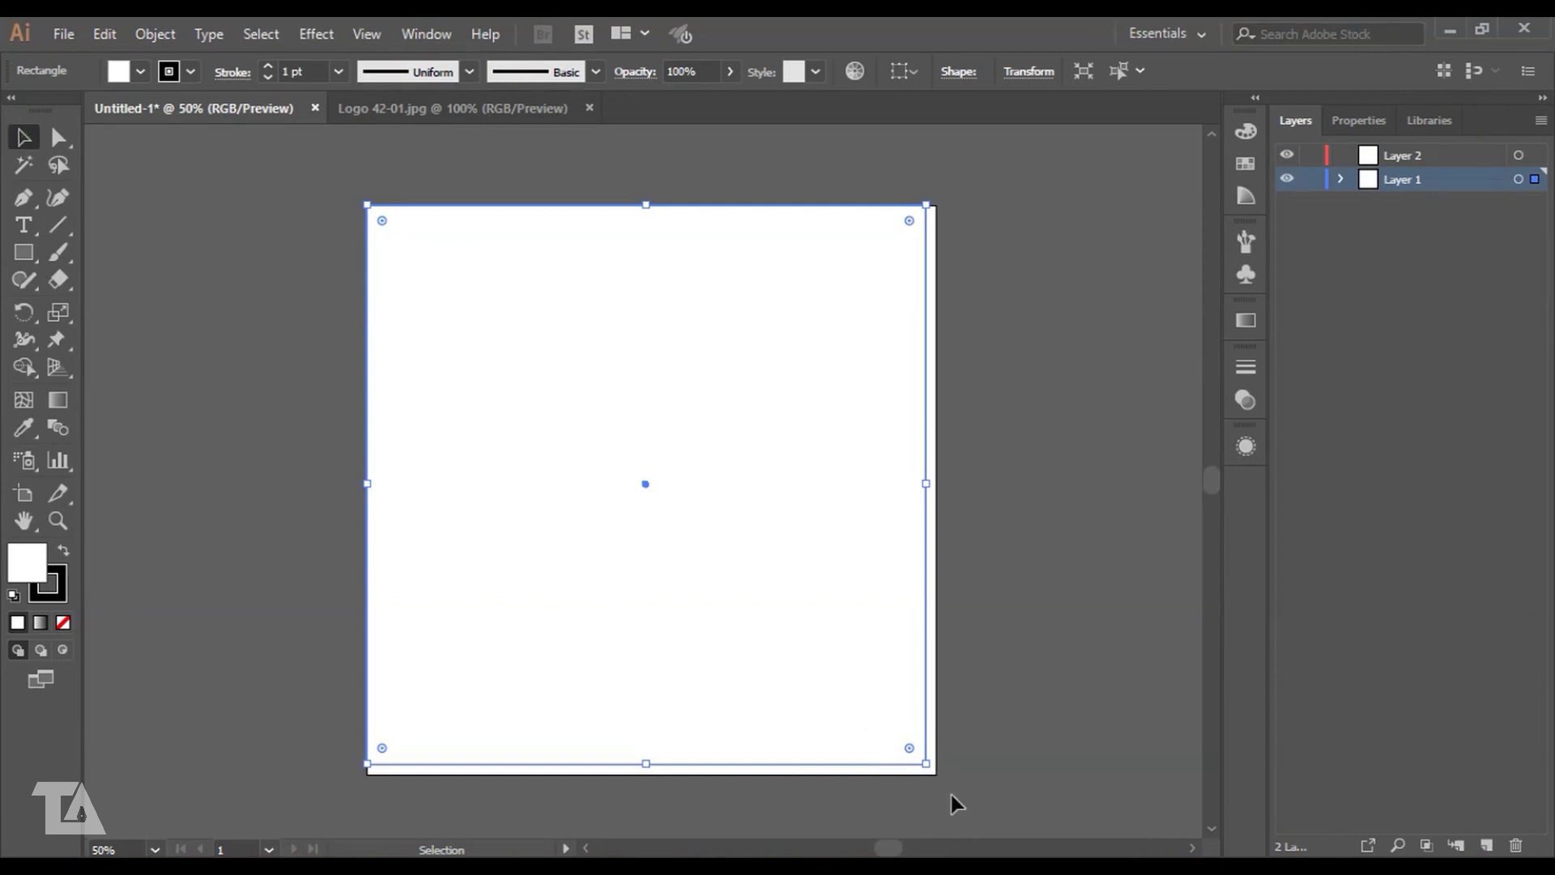
{"action": "left_click_drag", "start_coordinate": [925, 763], "coordinate": [935, 777]}
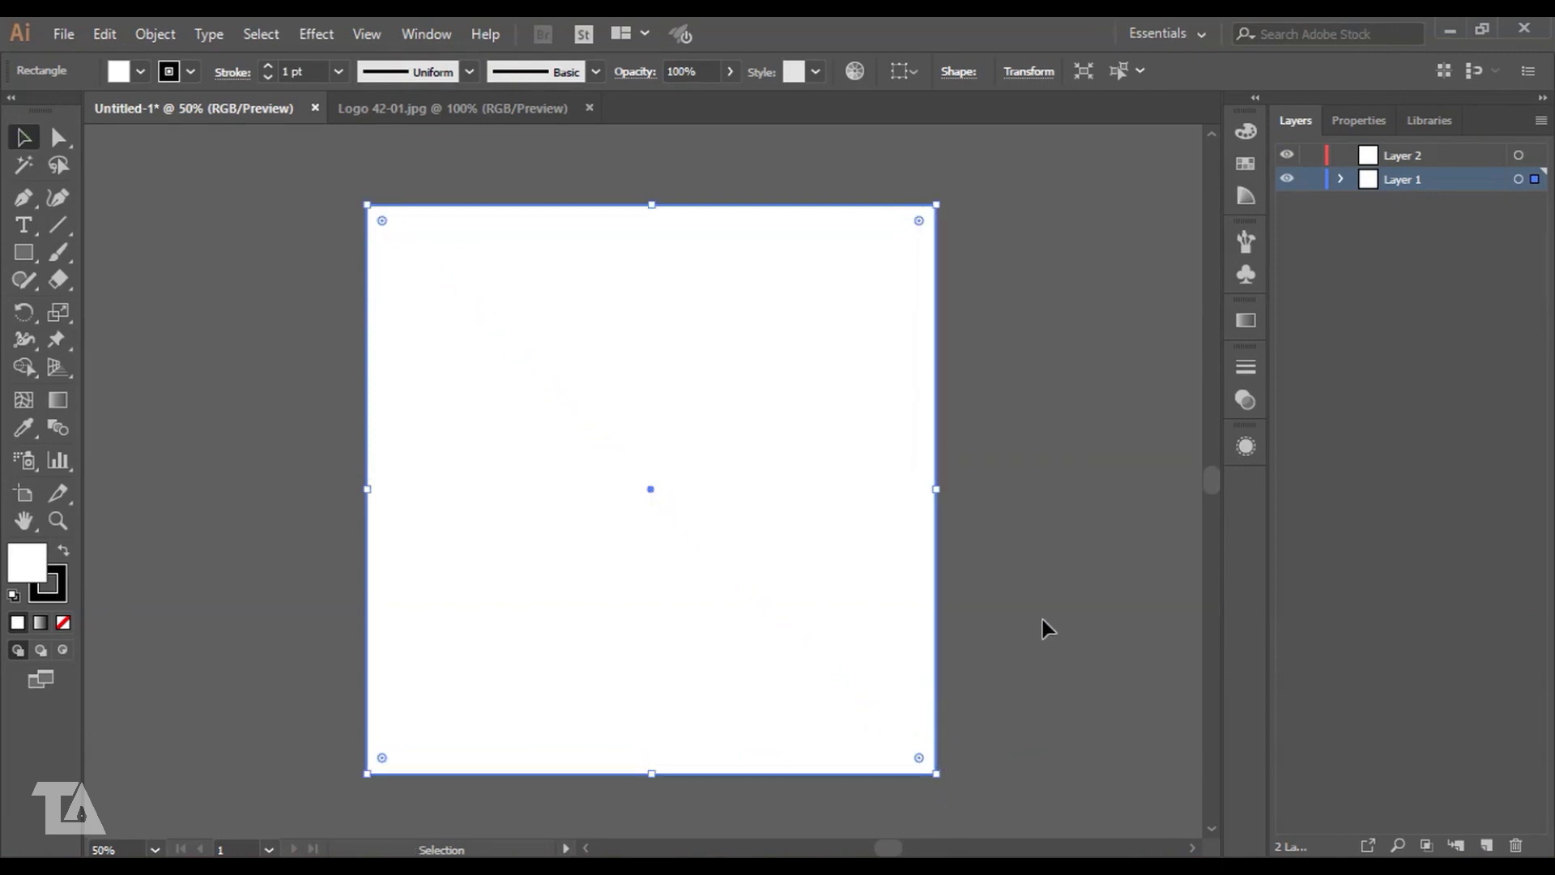
- Make the rectangle black with no stroke, and lock Layer 1
{"action": "key", "text": "shift+x"}
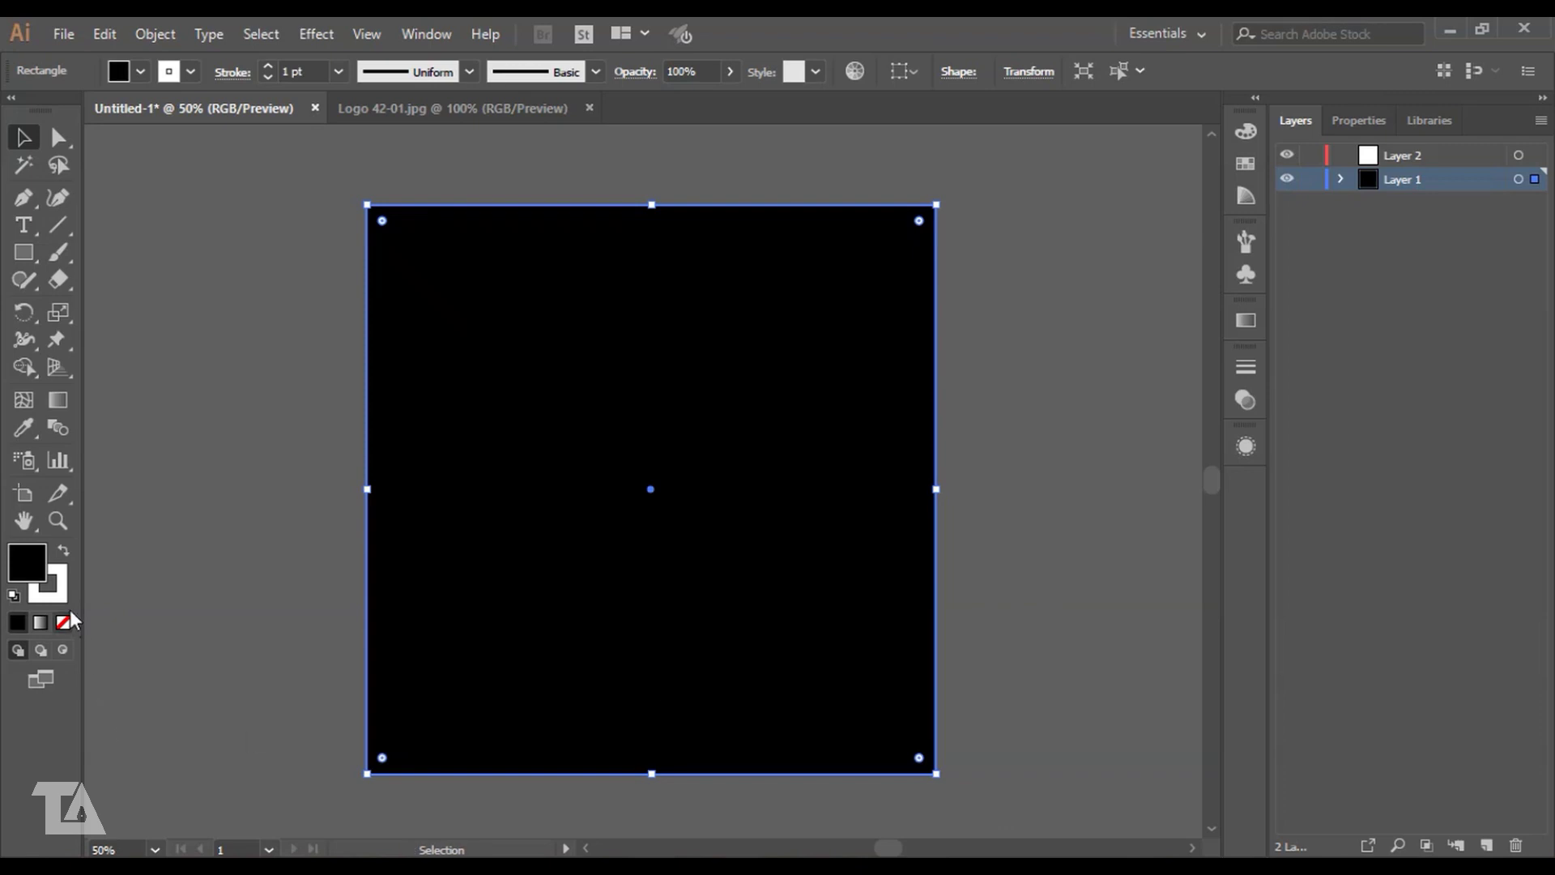
{"action": "left_click", "coordinate": [54, 580]}
{"action": "left_click", "coordinate": [63, 622]}
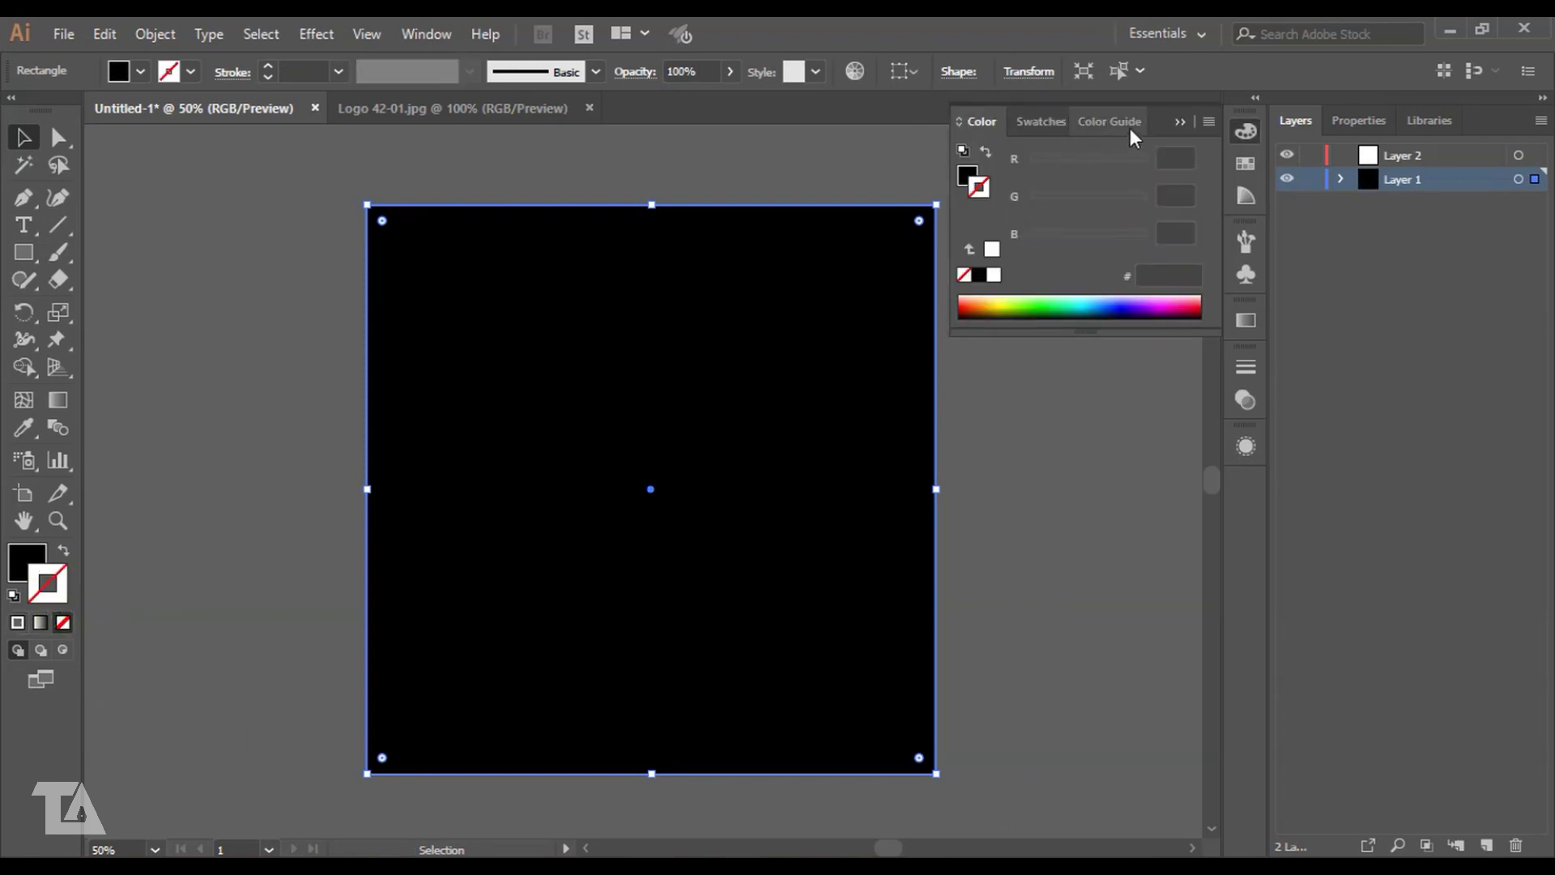
{"action": "left_click", "coordinate": [1179, 122]}
{"action": "left_click", "coordinate": [1312, 178]}
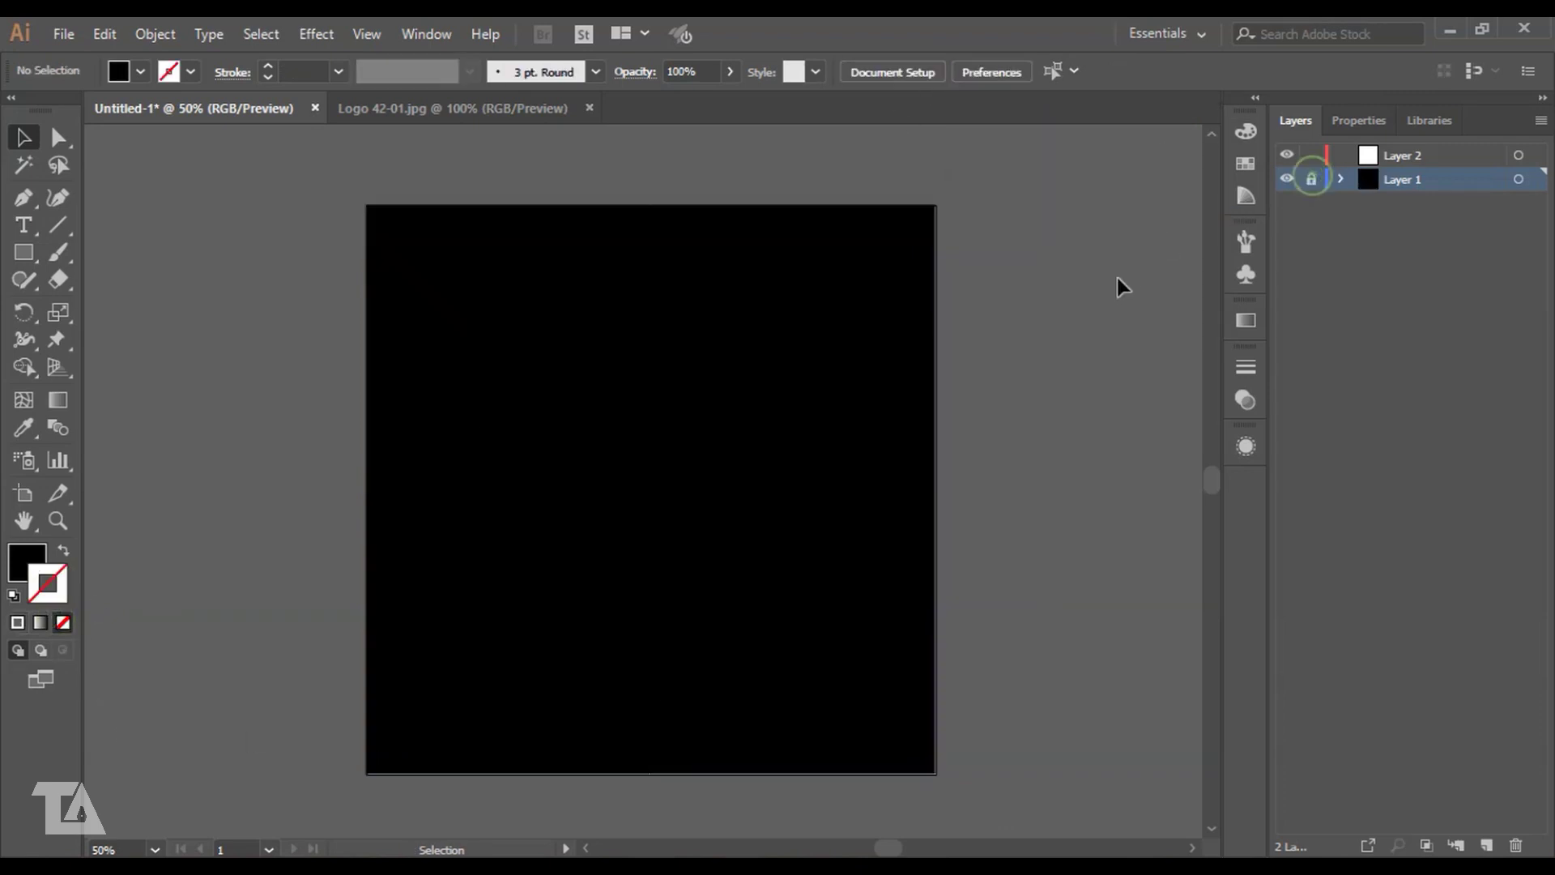
- On Layer 2, add Lorem ipsum placeholder text scaled up to 103.76 pt
{"action": "left_click", "coordinate": [1360, 154]}
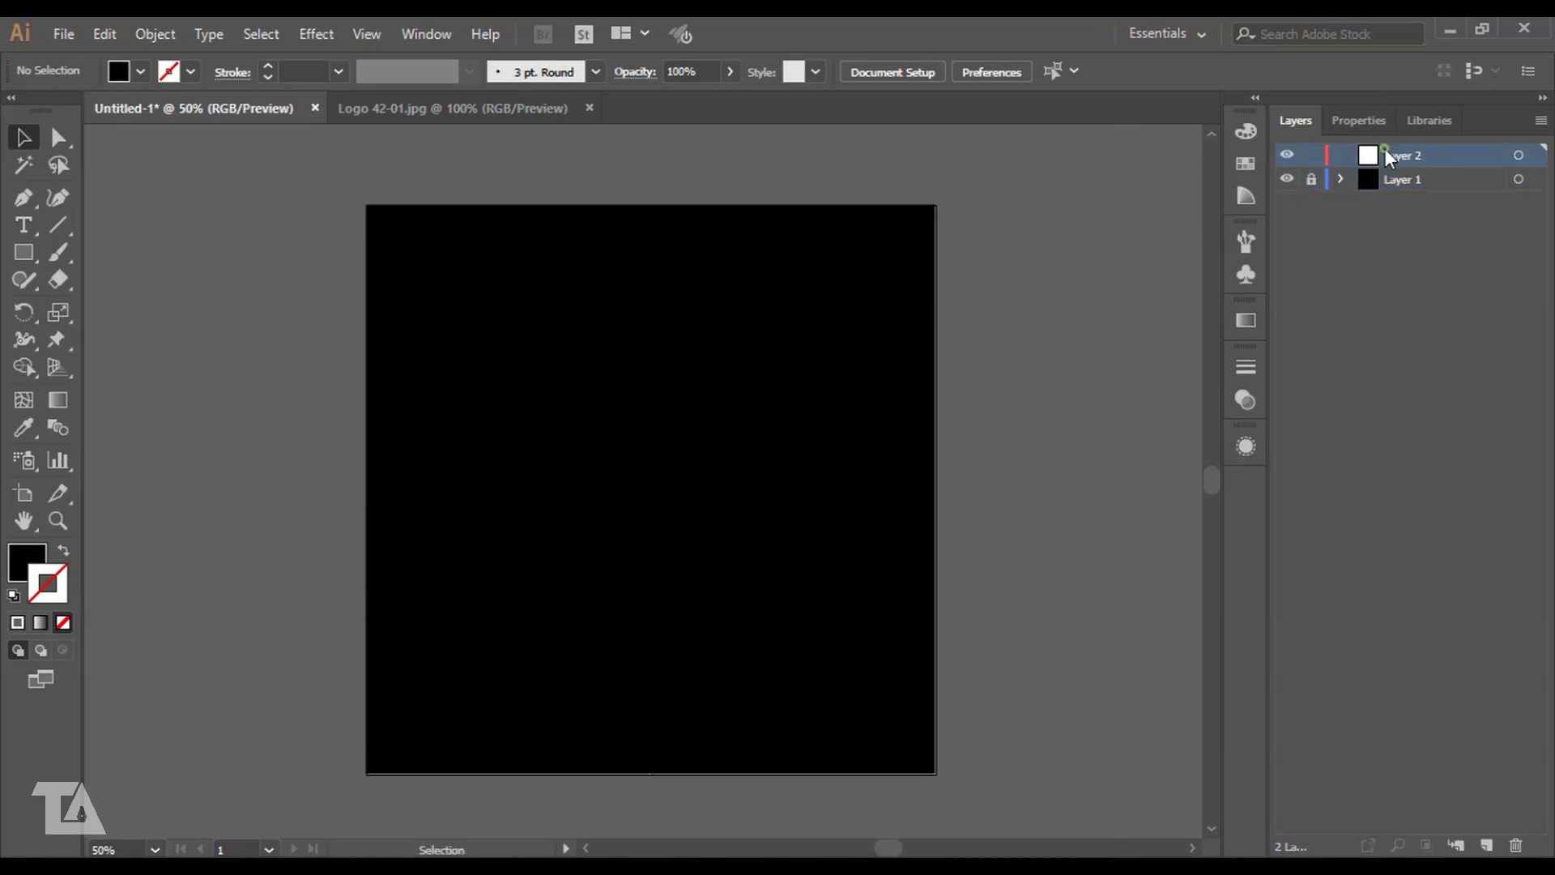
{"action": "key", "text": "t"}
{"action": "left_click", "coordinate": [500, 422]}
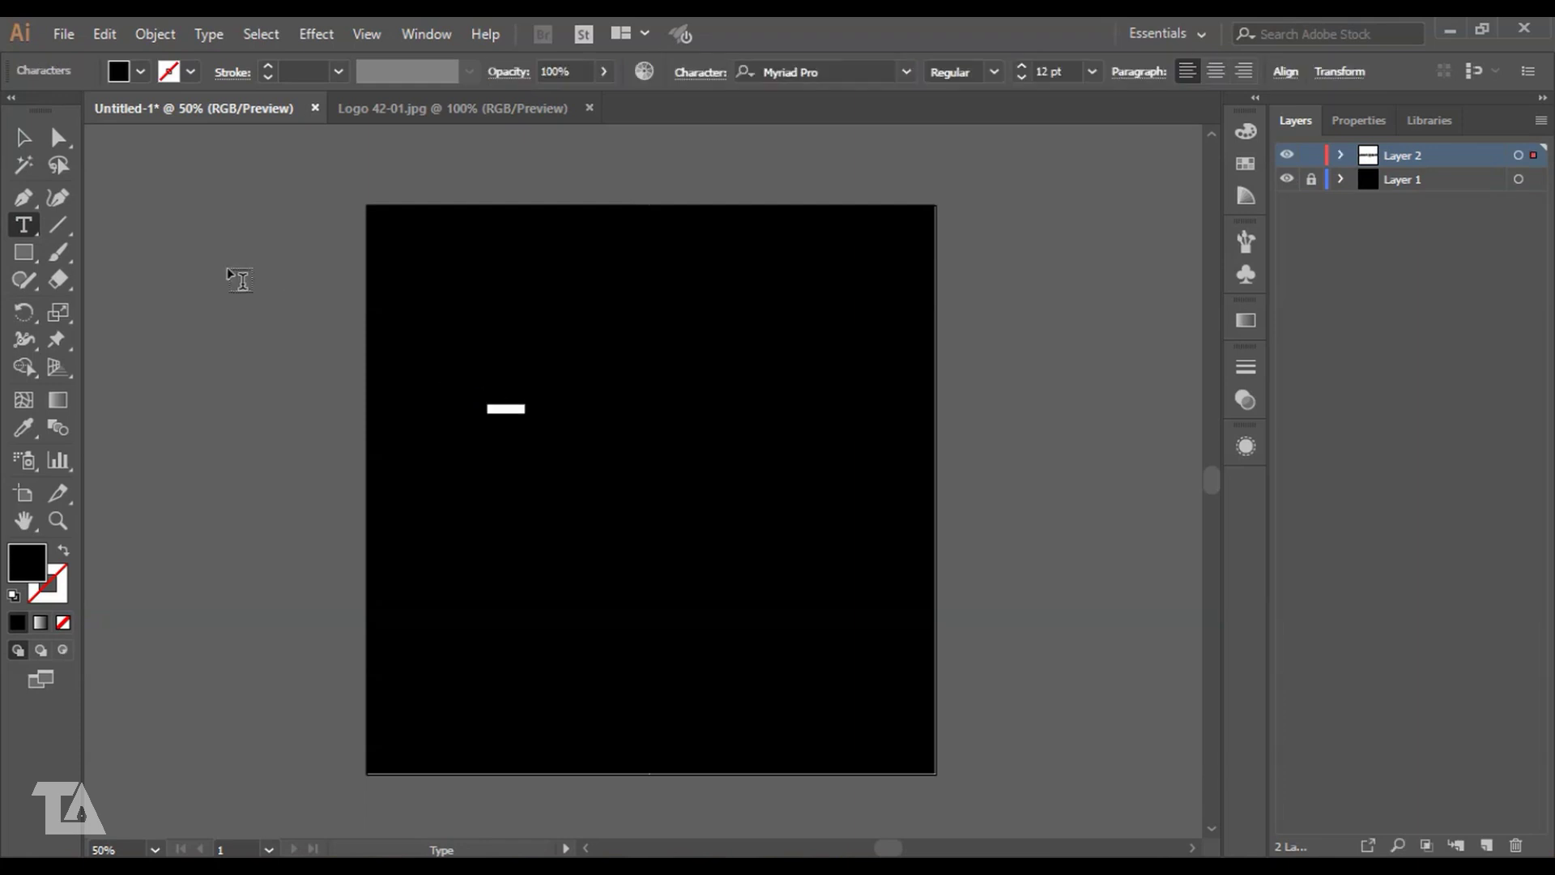
{"action": "left_click", "coordinate": [23, 137]}
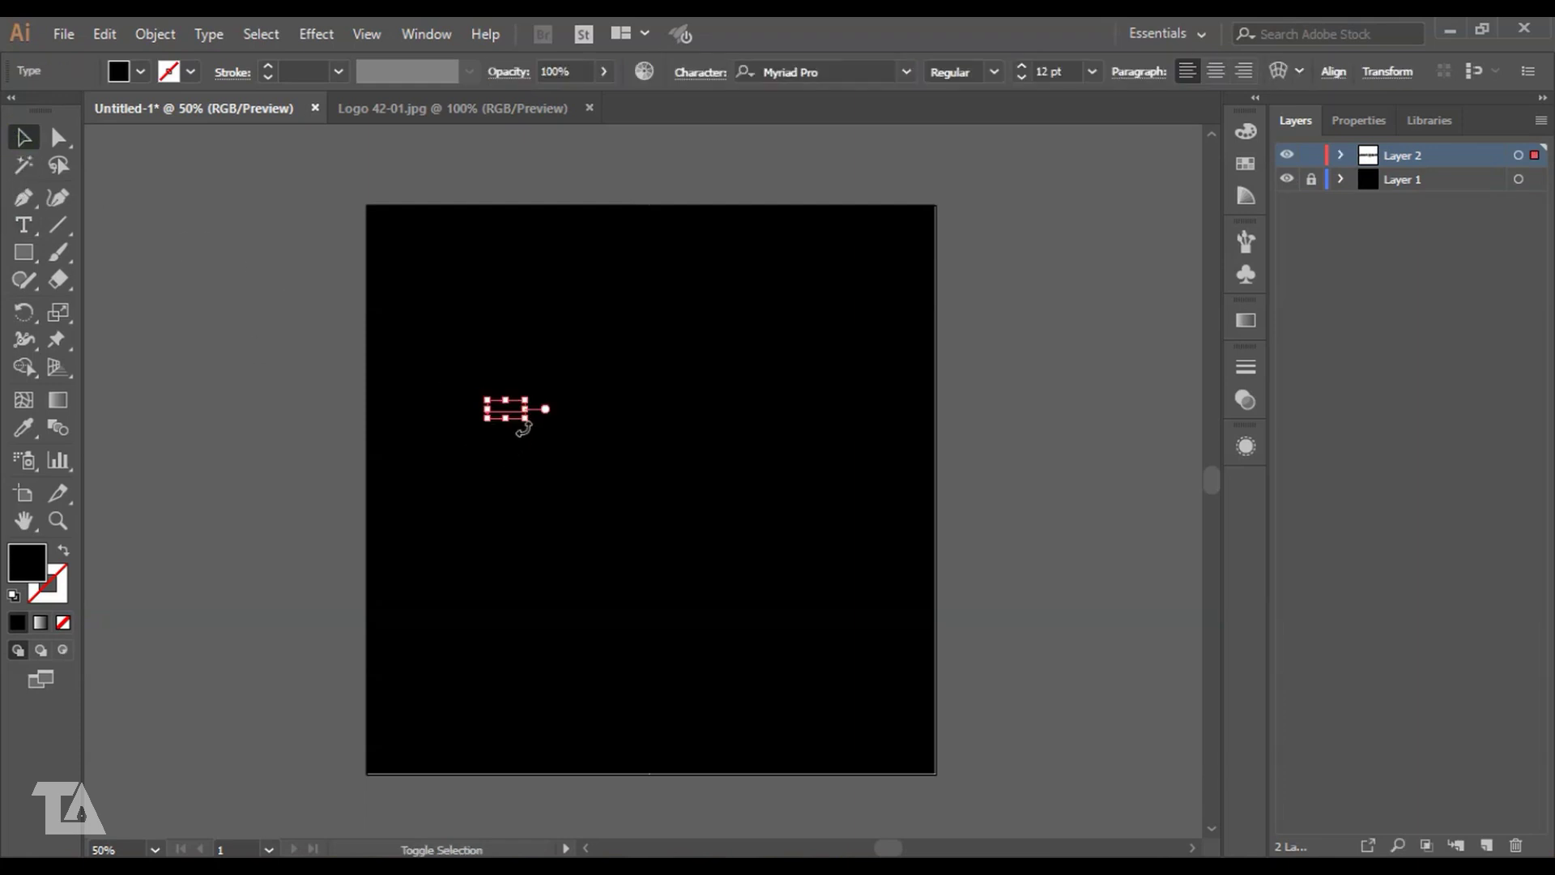
{"action": "left_click_drag", "start_coordinate": [526, 420], "coordinate": [810, 559]}
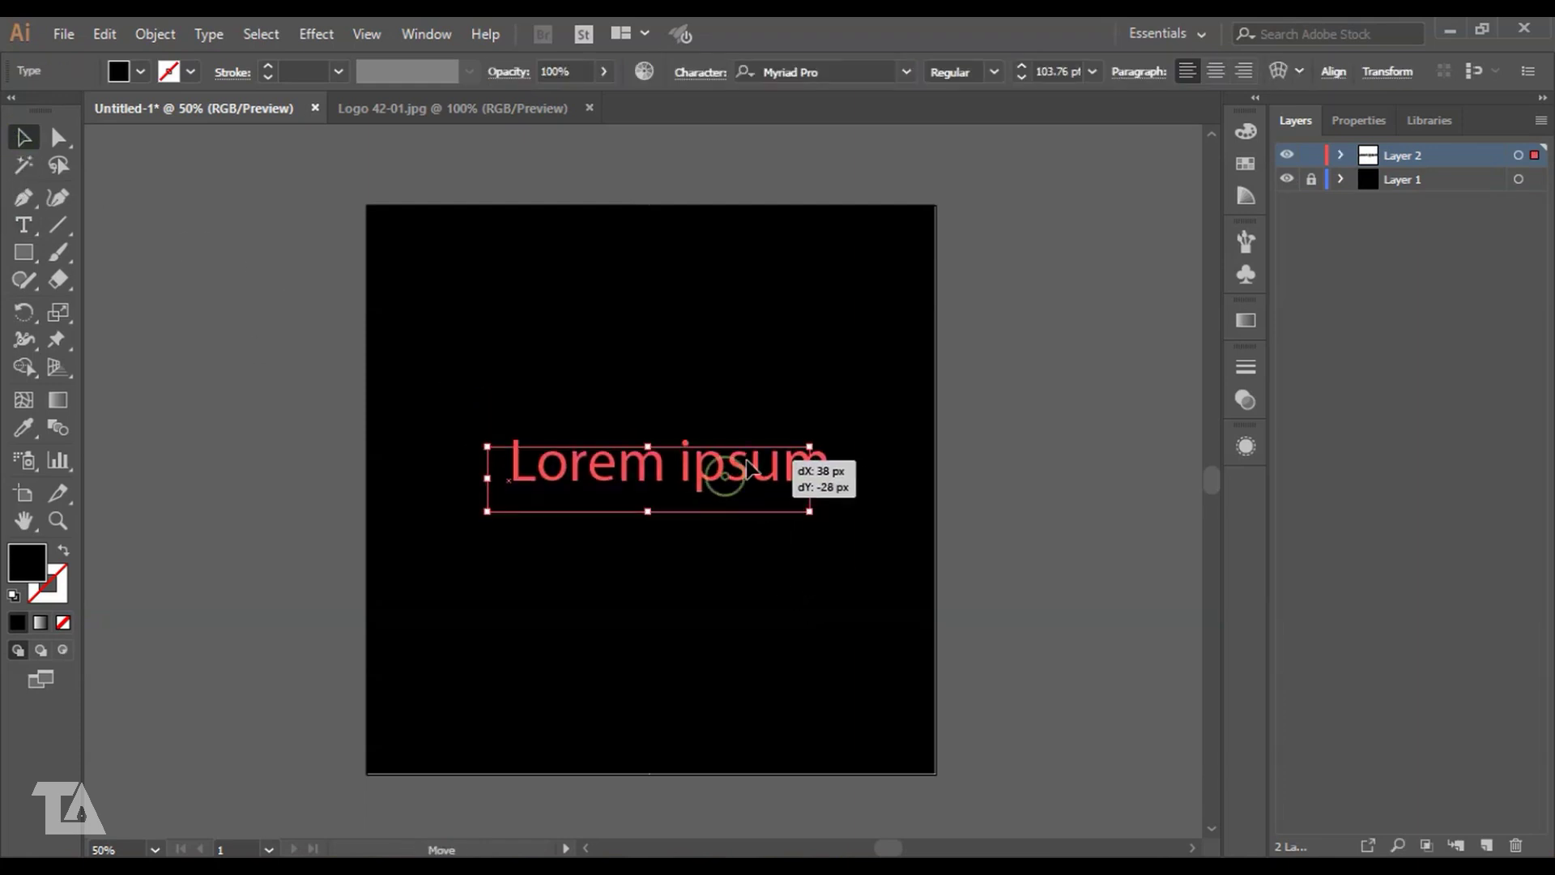
{"action": "left_click_drag", "start_coordinate": [726, 486], "coordinate": [748, 470]}
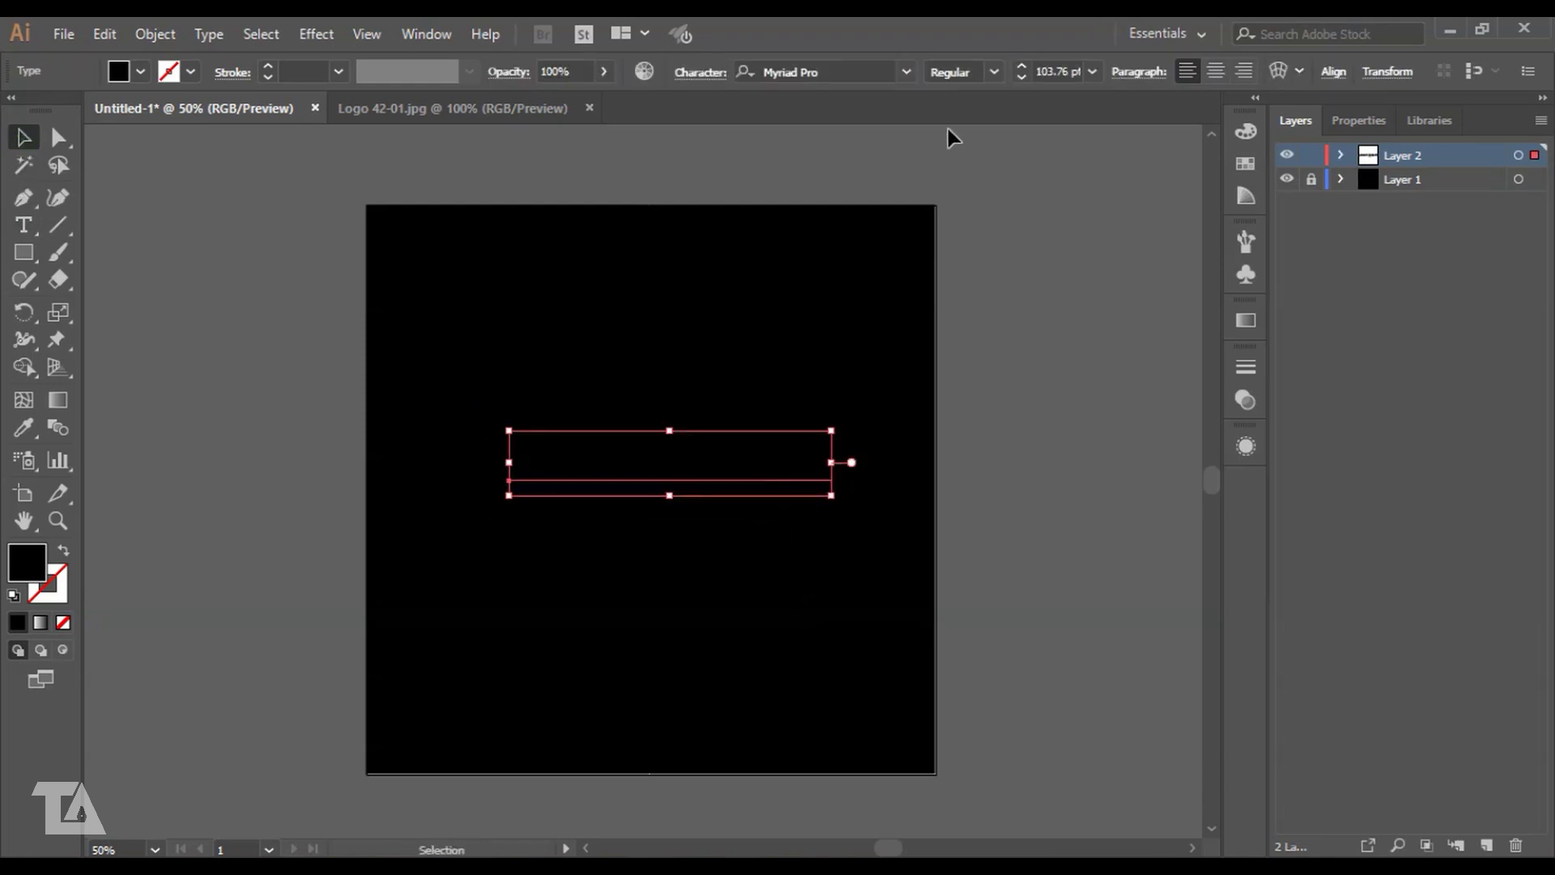
- Set the text in the Still Time font with a white fill
{"action": "left_click", "coordinate": [907, 72]}
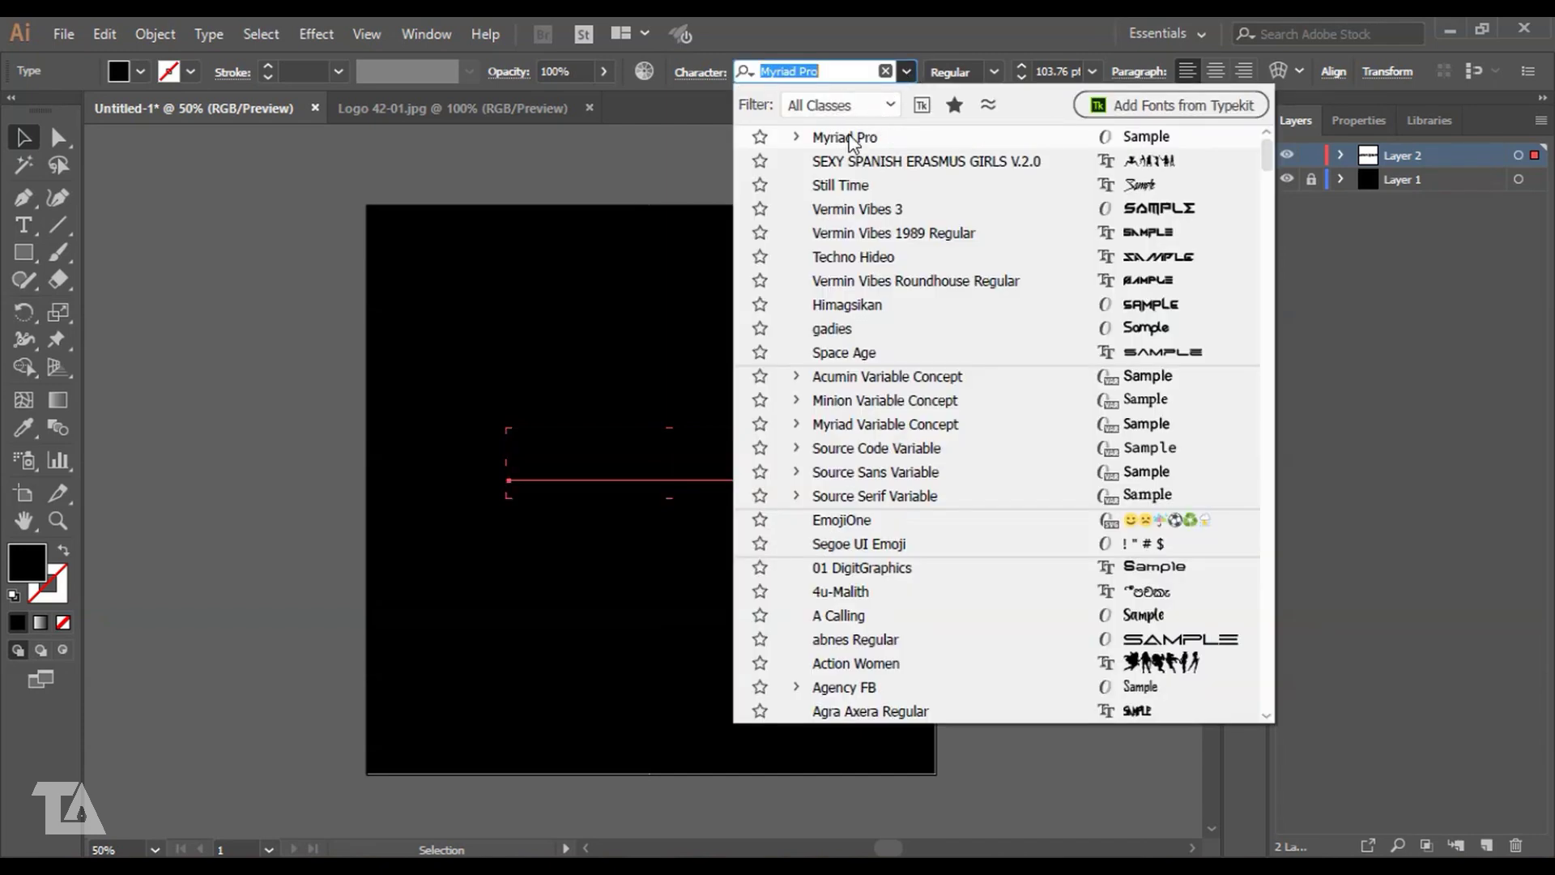
{"action": "left_click", "coordinate": [826, 185]}
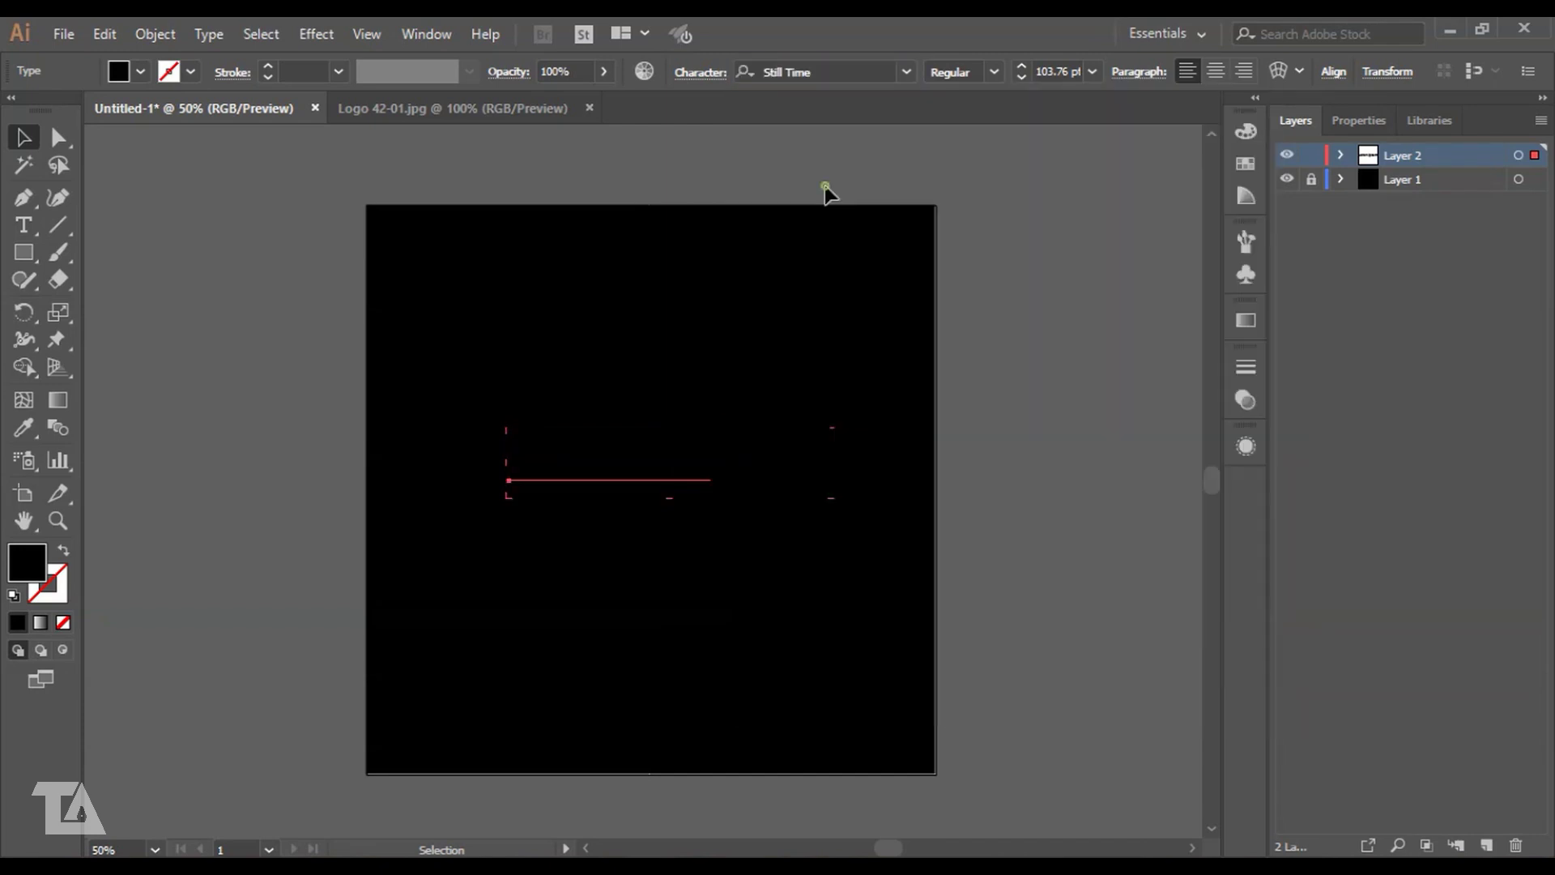
{"action": "double_click", "coordinate": [24, 567]}
{"action": "mouse_move", "coordinate": [521, 486]}
{"action": "left_mouse_down"}
{"action": "mouse_move", "coordinate": [573, 416]}
{"action": "mouse_move", "coordinate": [497, 284]}
{"action": "mouse_move", "coordinate": [470, 277]}
{"action": "left_mouse_up"}
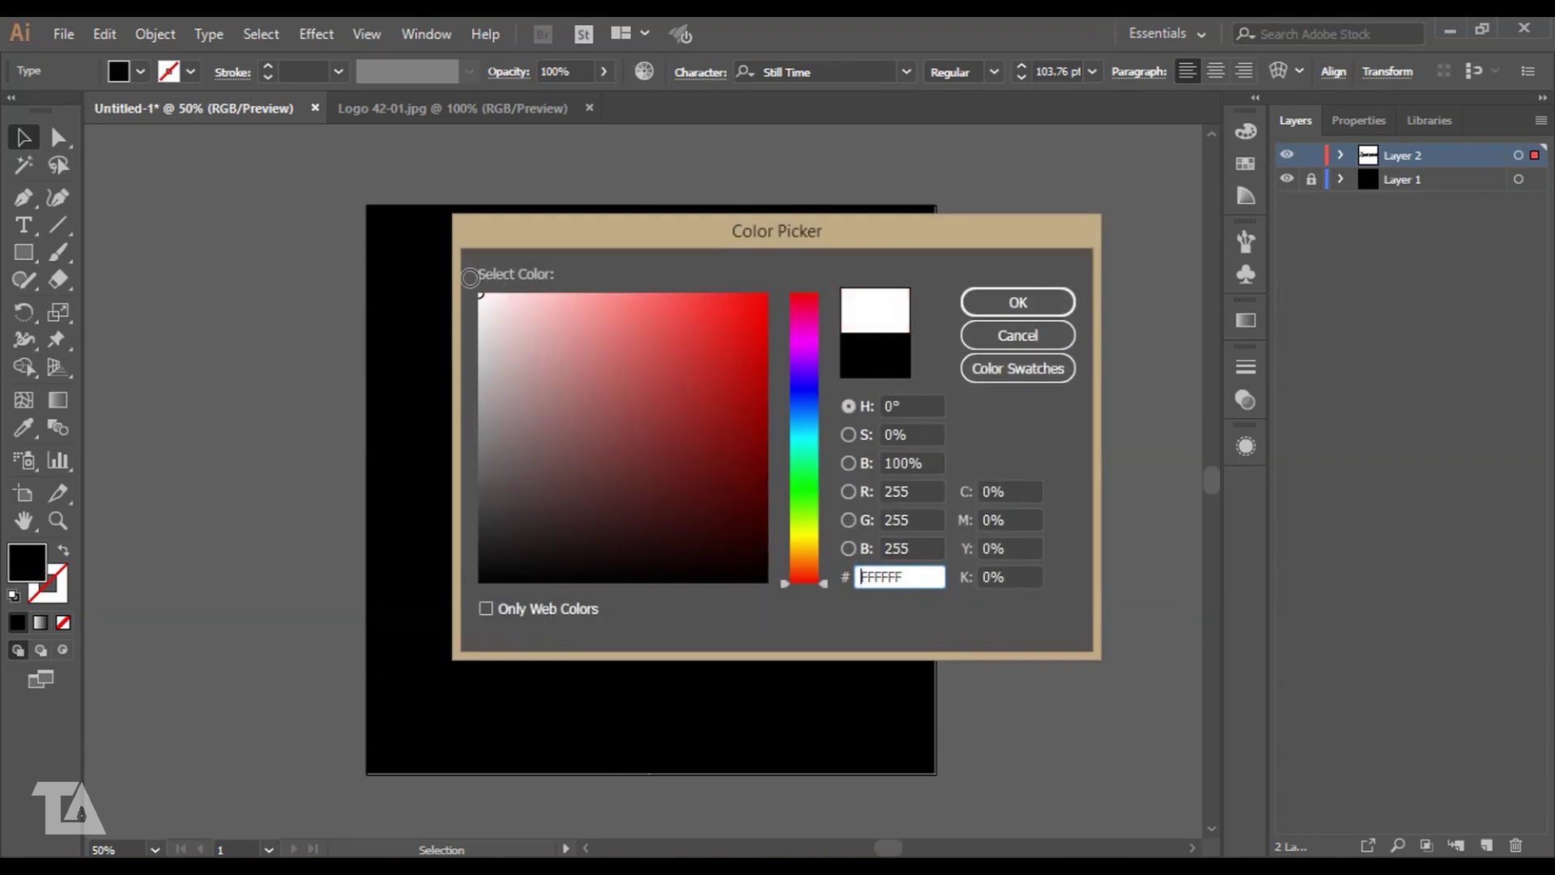
{"action": "left_click", "coordinate": [1013, 301]}
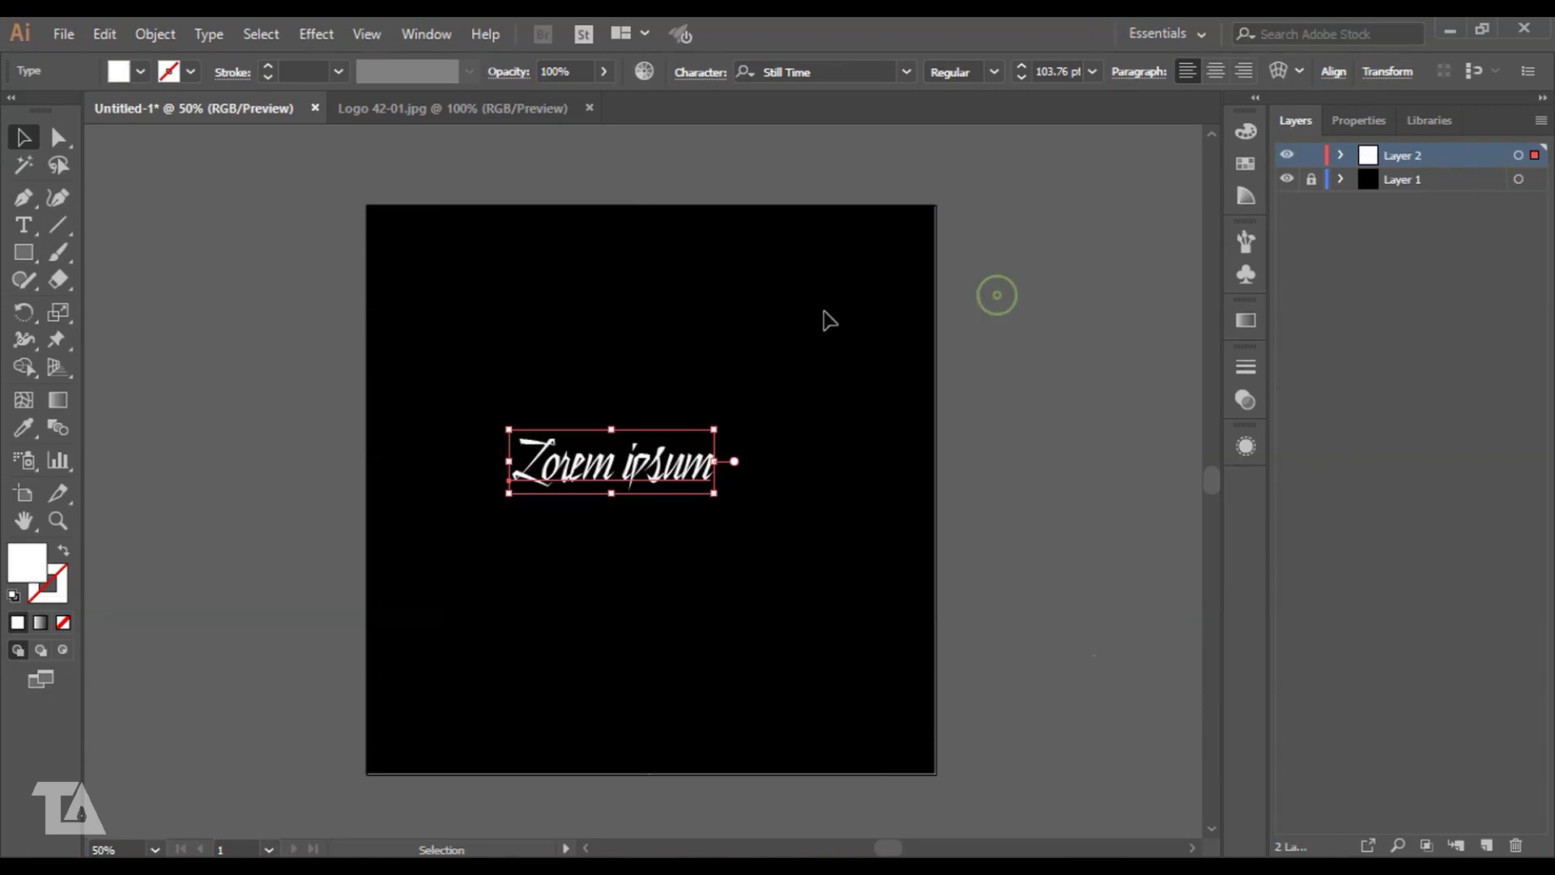
- Move the Lorem ipsum text toward the artboard centre at 100% view
{"action": "left_click", "coordinate": [217, 281]}
{"action": "left_click_drag", "start_coordinate": [627, 456], "coordinate": [643, 456]}
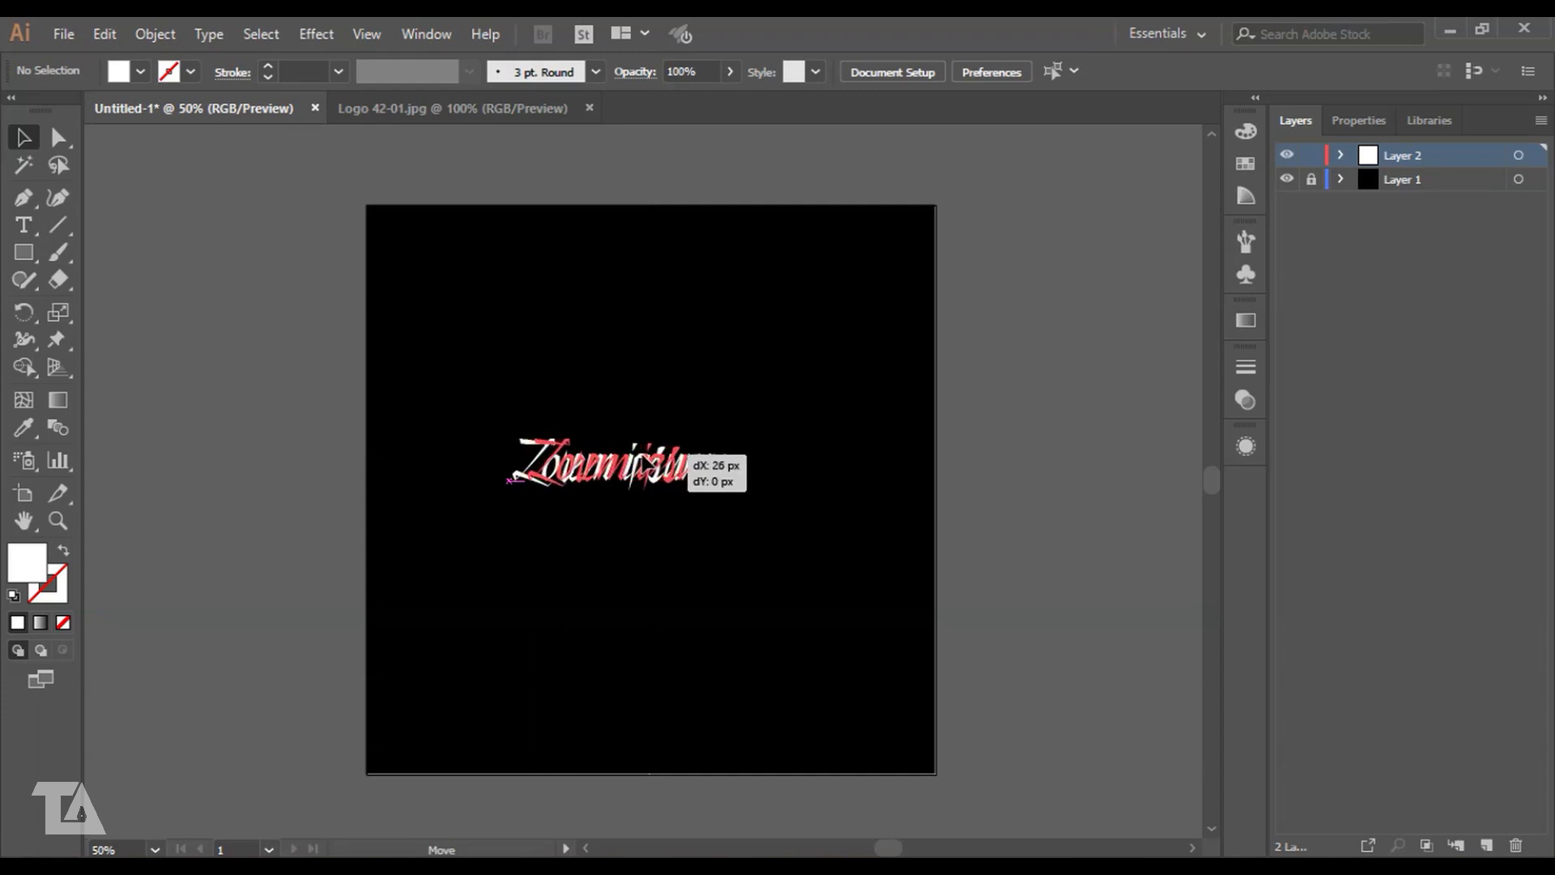
{"action": "left_click", "coordinate": [968, 445]}
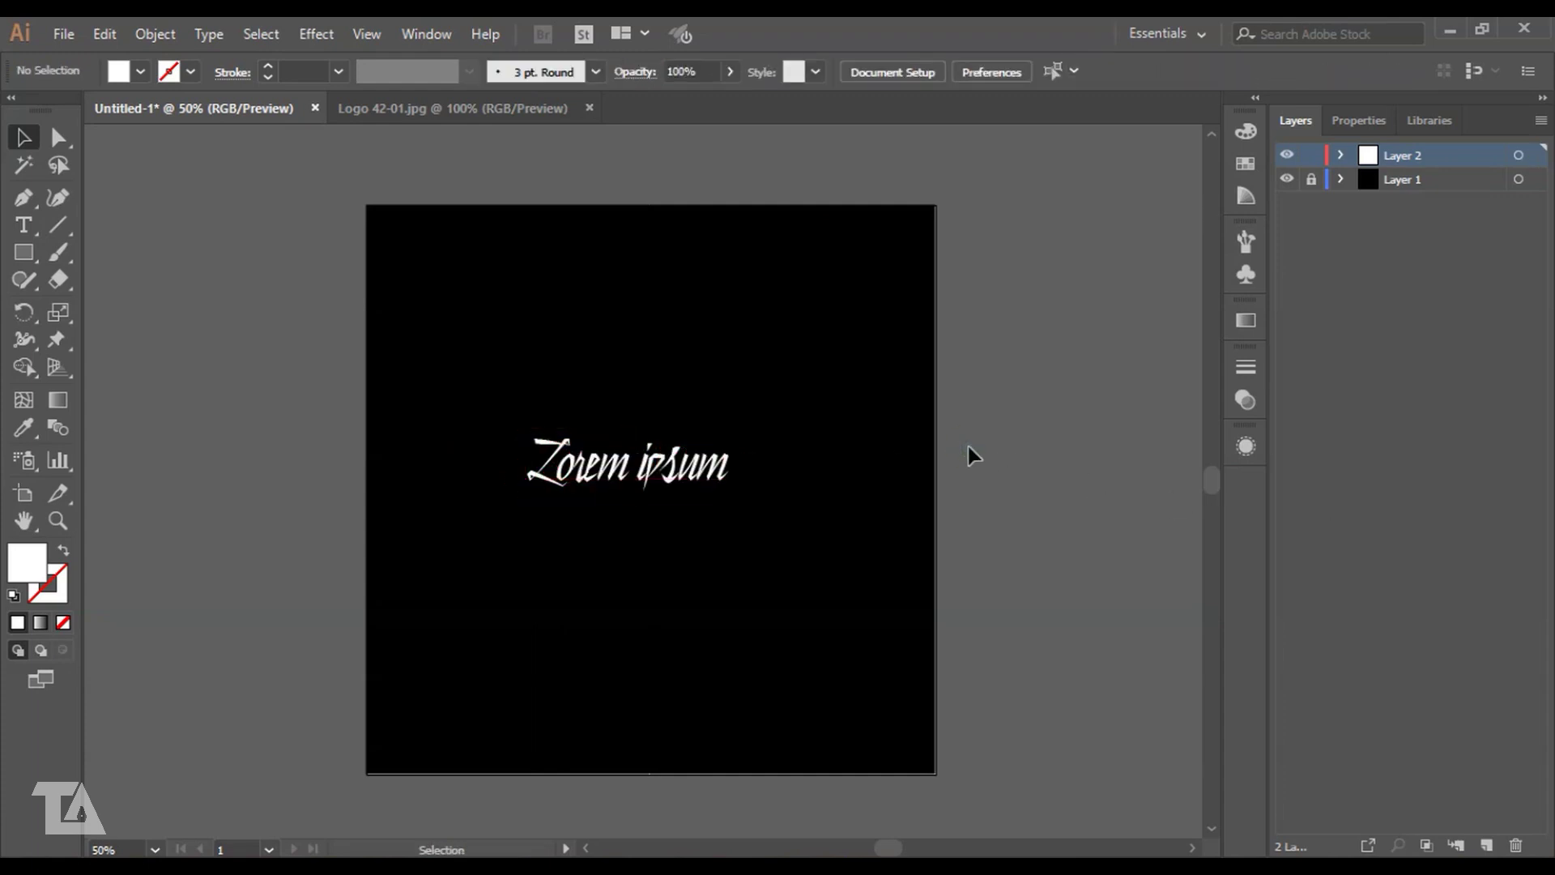
{"action": "key", "text": "ctrl+1"}
{"action": "left_click_drag", "start_coordinate": [773, 458], "coordinate": [802, 476]}
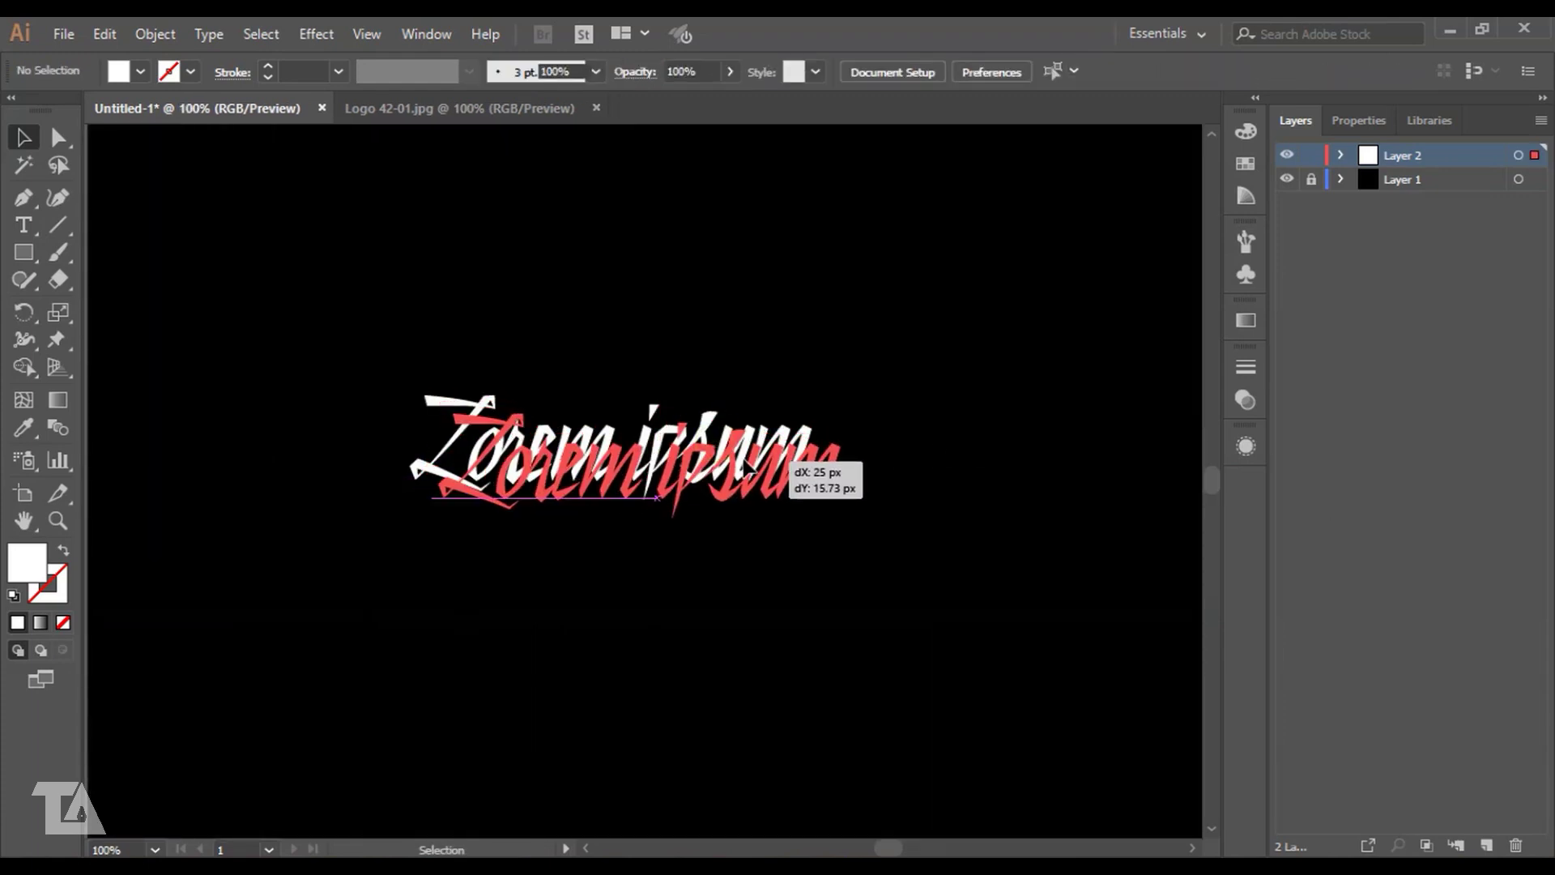
- Replace the Lorem ipsum placeholder with the text 'B-Rude'
{"action": "double_click", "coordinate": [672, 478]}
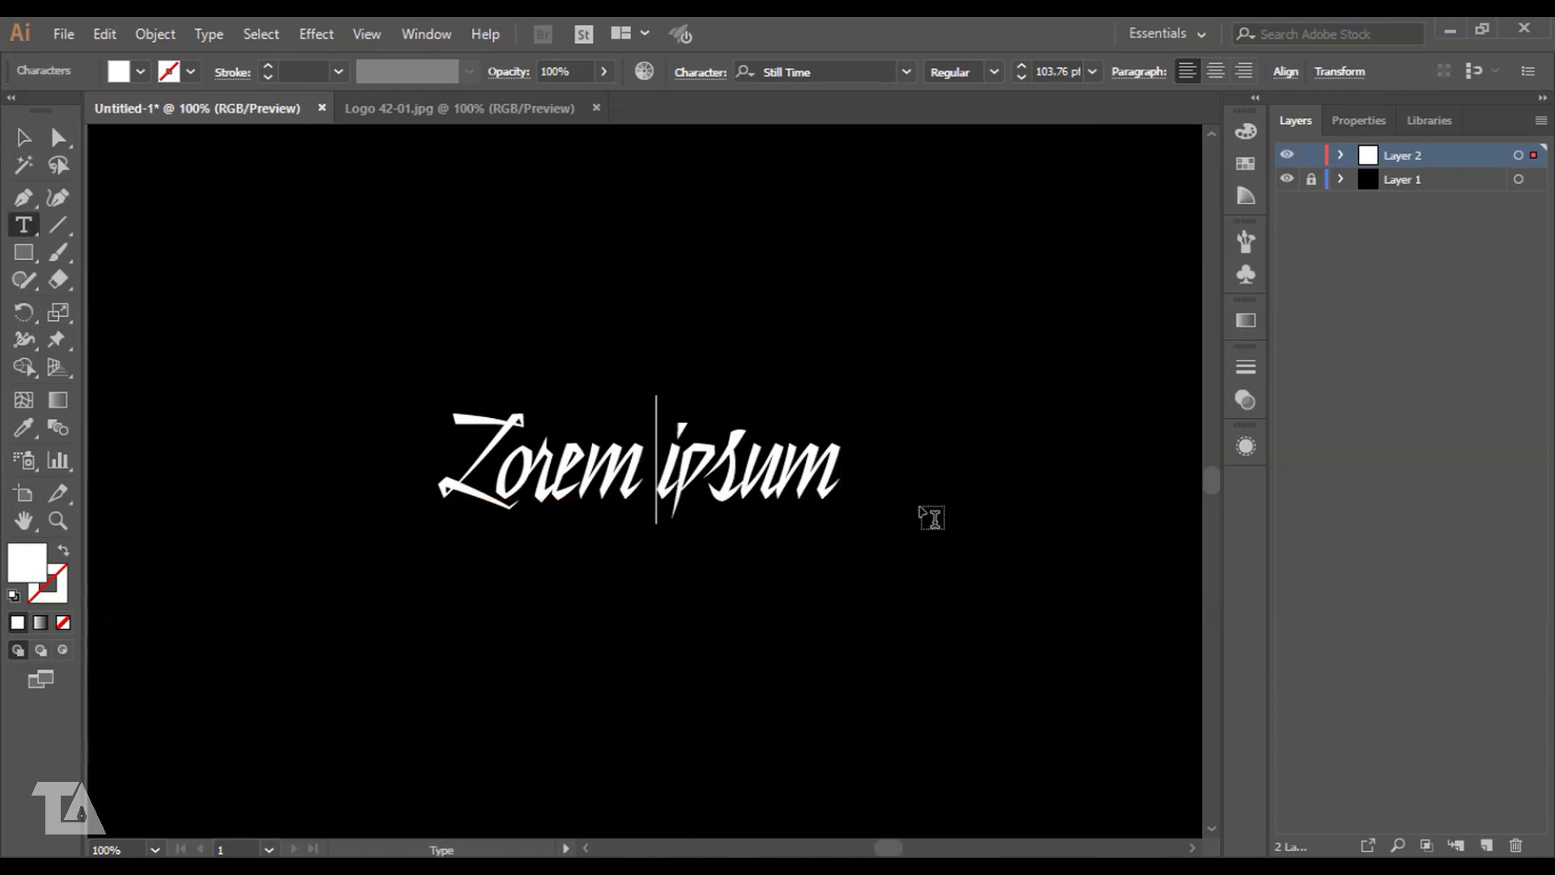
{"action": "key", "text": "Right"}
{"action": "key", "text": "Right"}
{"action": "key", "text": "Right"}
{"action": "key", "text": "Right"}
{"action": "key", "text": "BackSpace"}
{"action": "key", "text": "BackSpace"}
{"action": "key", "text": "BackSpace"}
{"action": "key", "text": "BackSpace"}
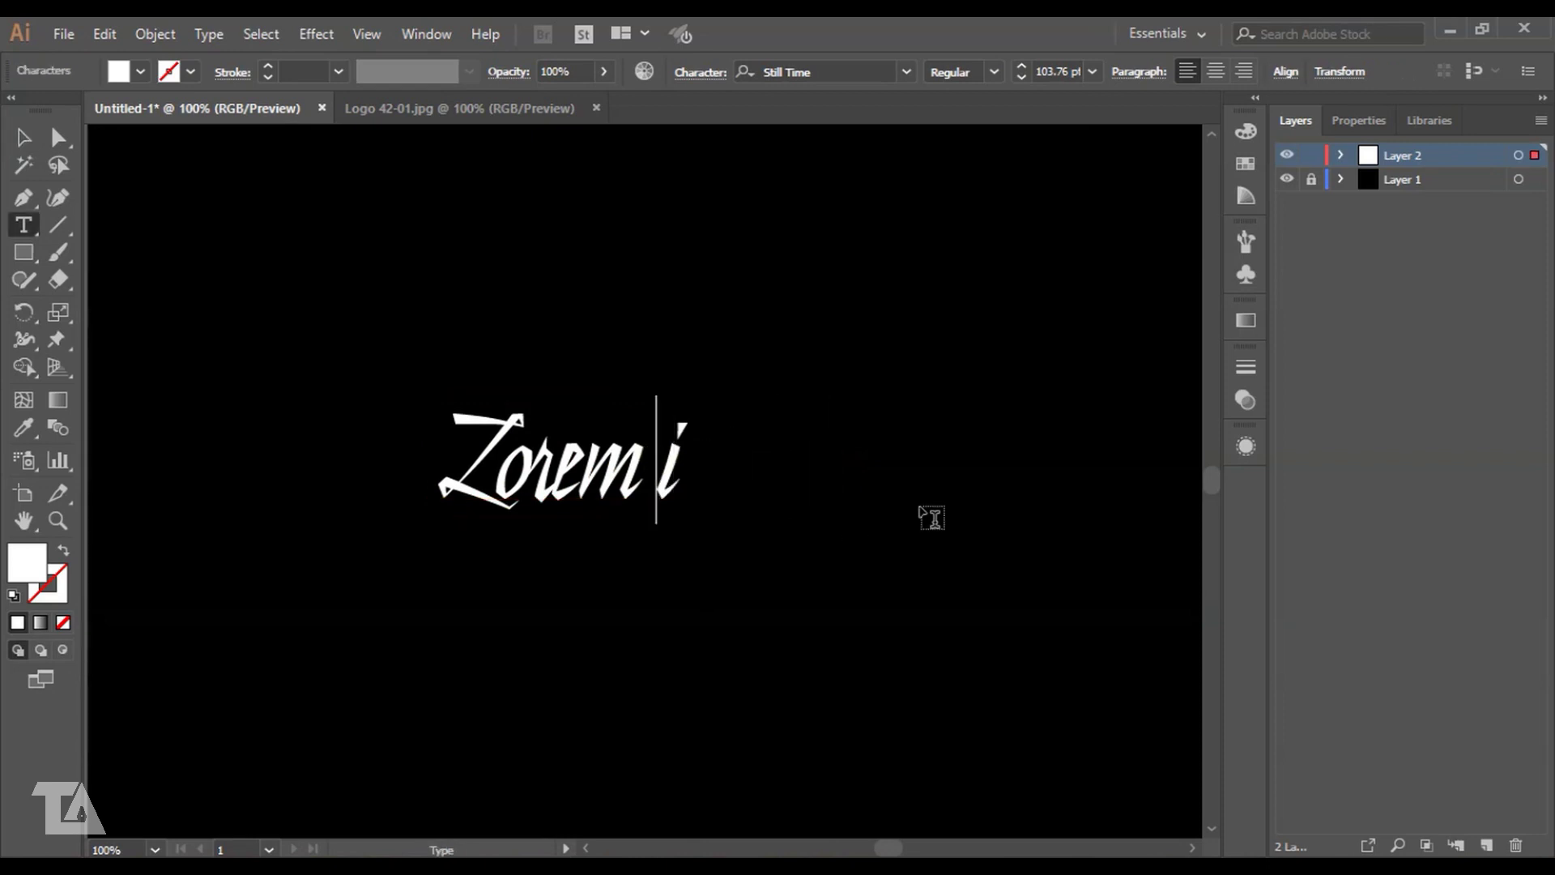
{"action": "key", "text": "BackSpace"}
{"action": "key", "text": "BackSpace"}
{"action": "key", "text": "BackSpace"}
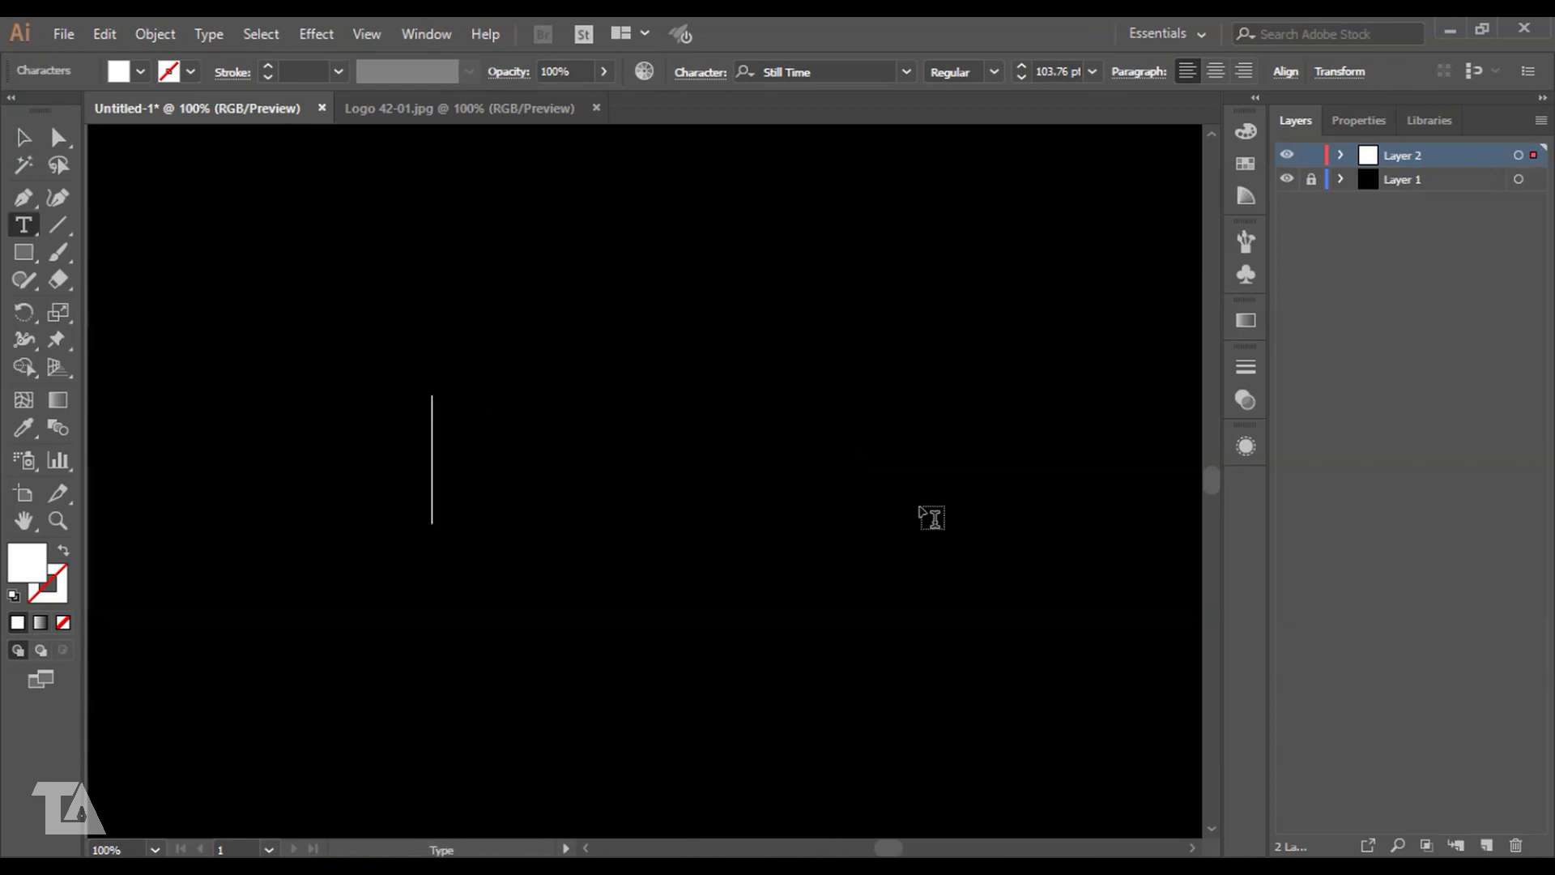
{"action": "type", "text": "B-"}
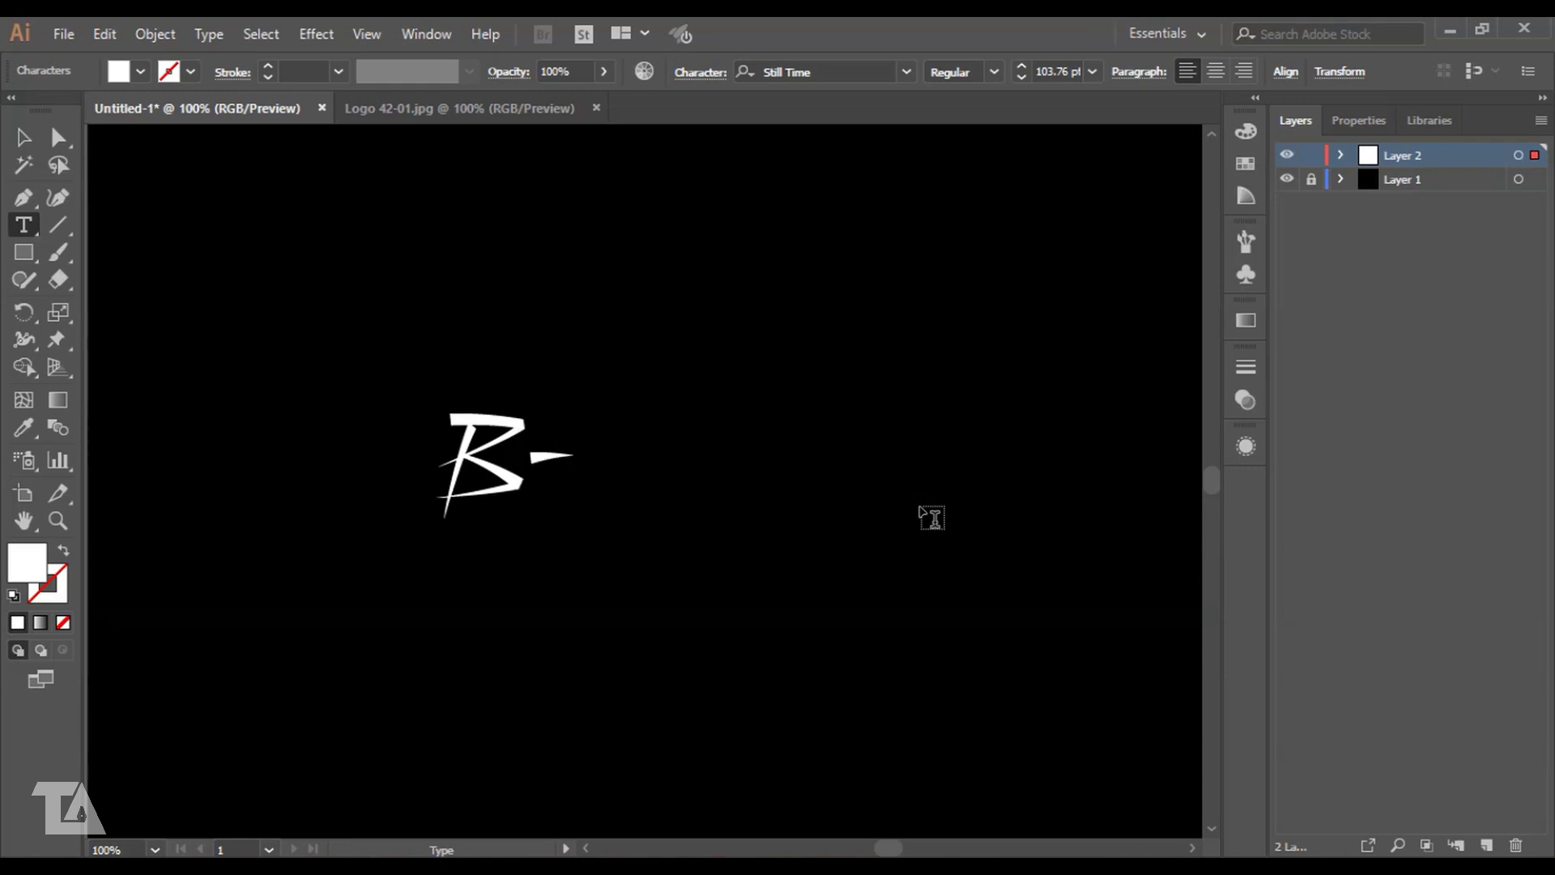
{"action": "type", "text": "-"}
{"action": "key", "text": "BackSpace"}
{"action": "type", "text": "R"}
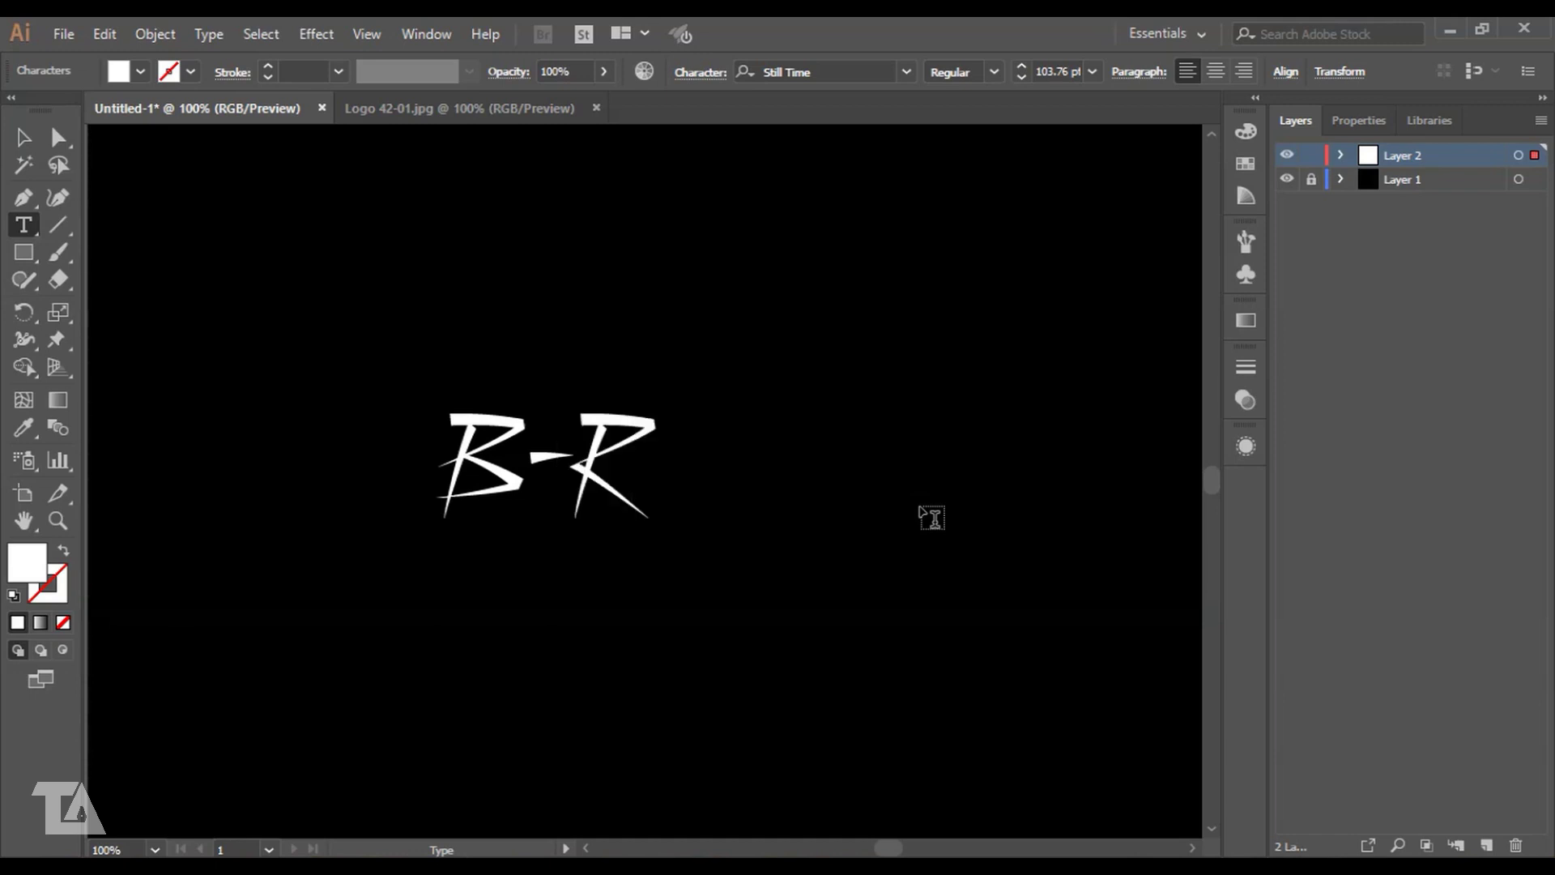
{"action": "type", "text": "ud"}
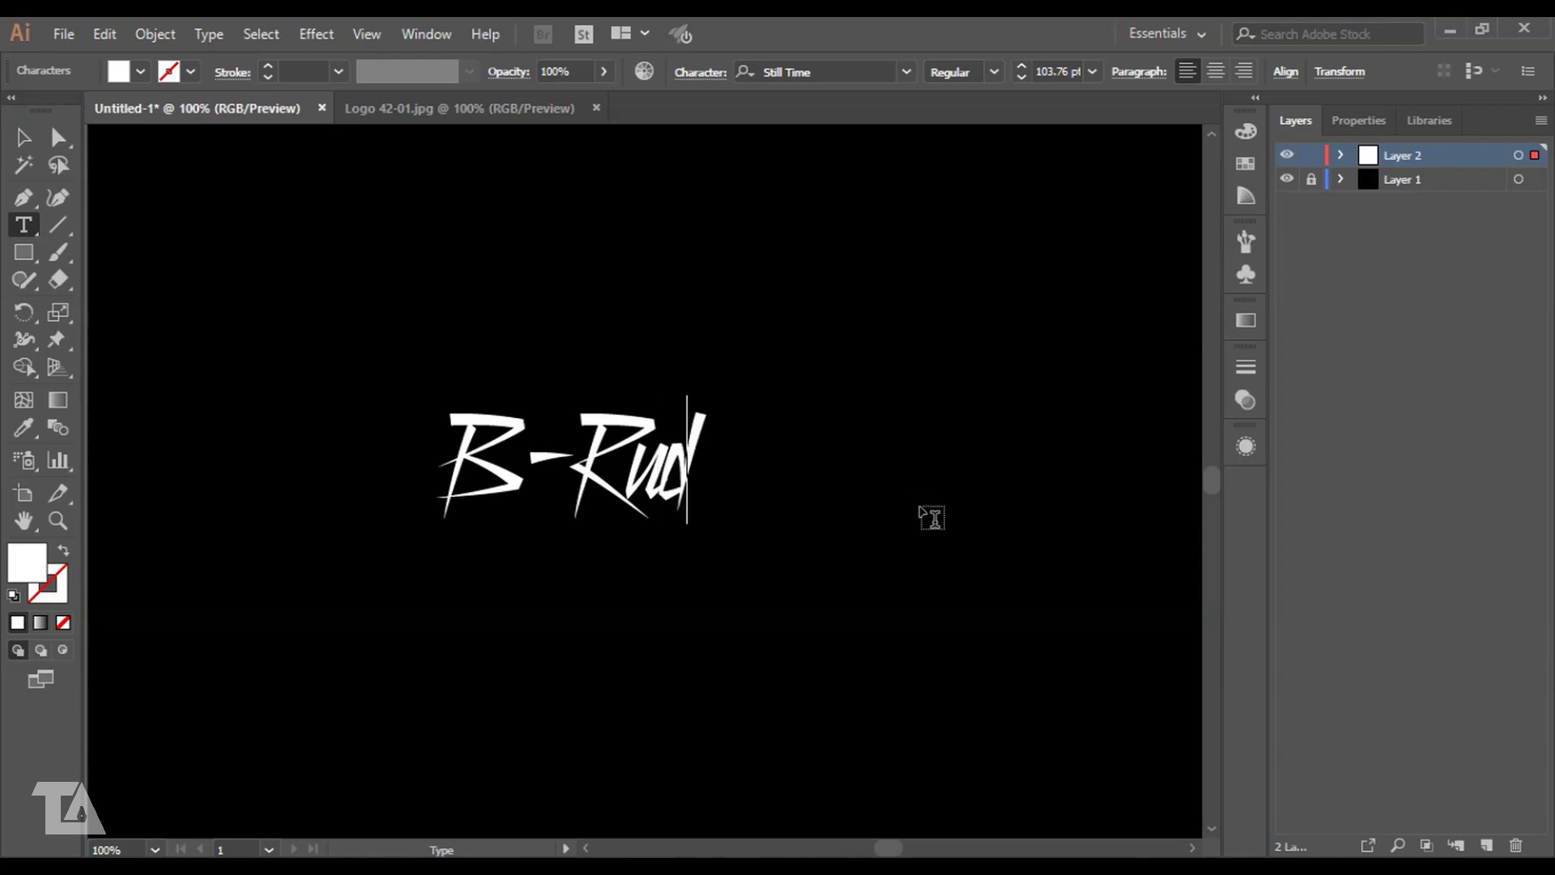
{"action": "type", "text": "e"}
- Convert the B-Rude text to outlines
{"action": "left_click", "coordinate": [24, 135]}
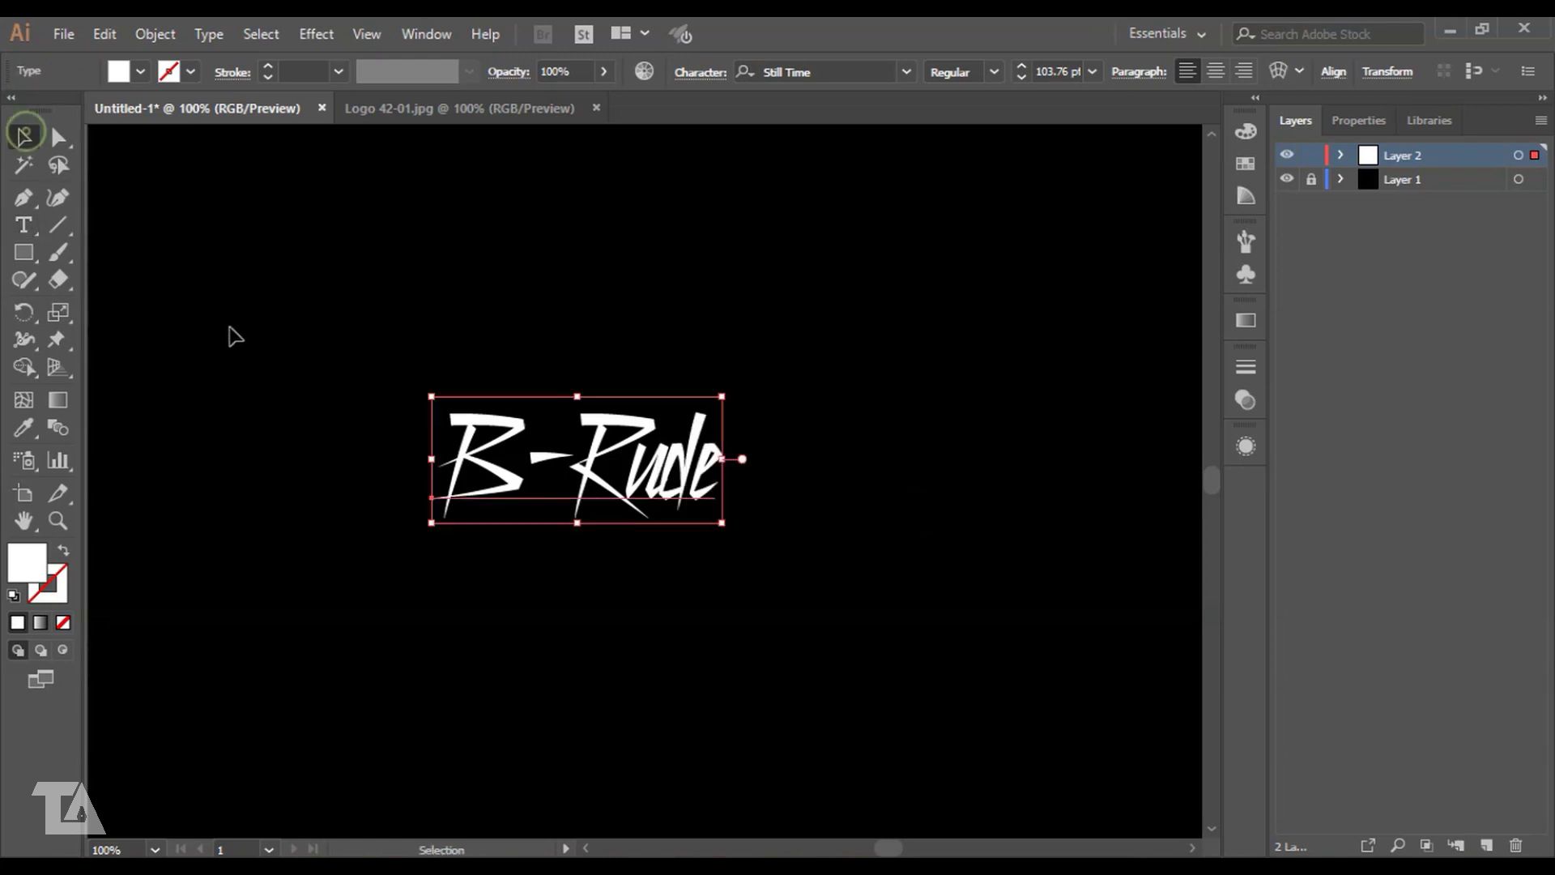
{"action": "left_click", "coordinate": [232, 325]}
{"action": "left_click", "coordinate": [603, 468]}
{"action": "left_click", "coordinate": [152, 32]}
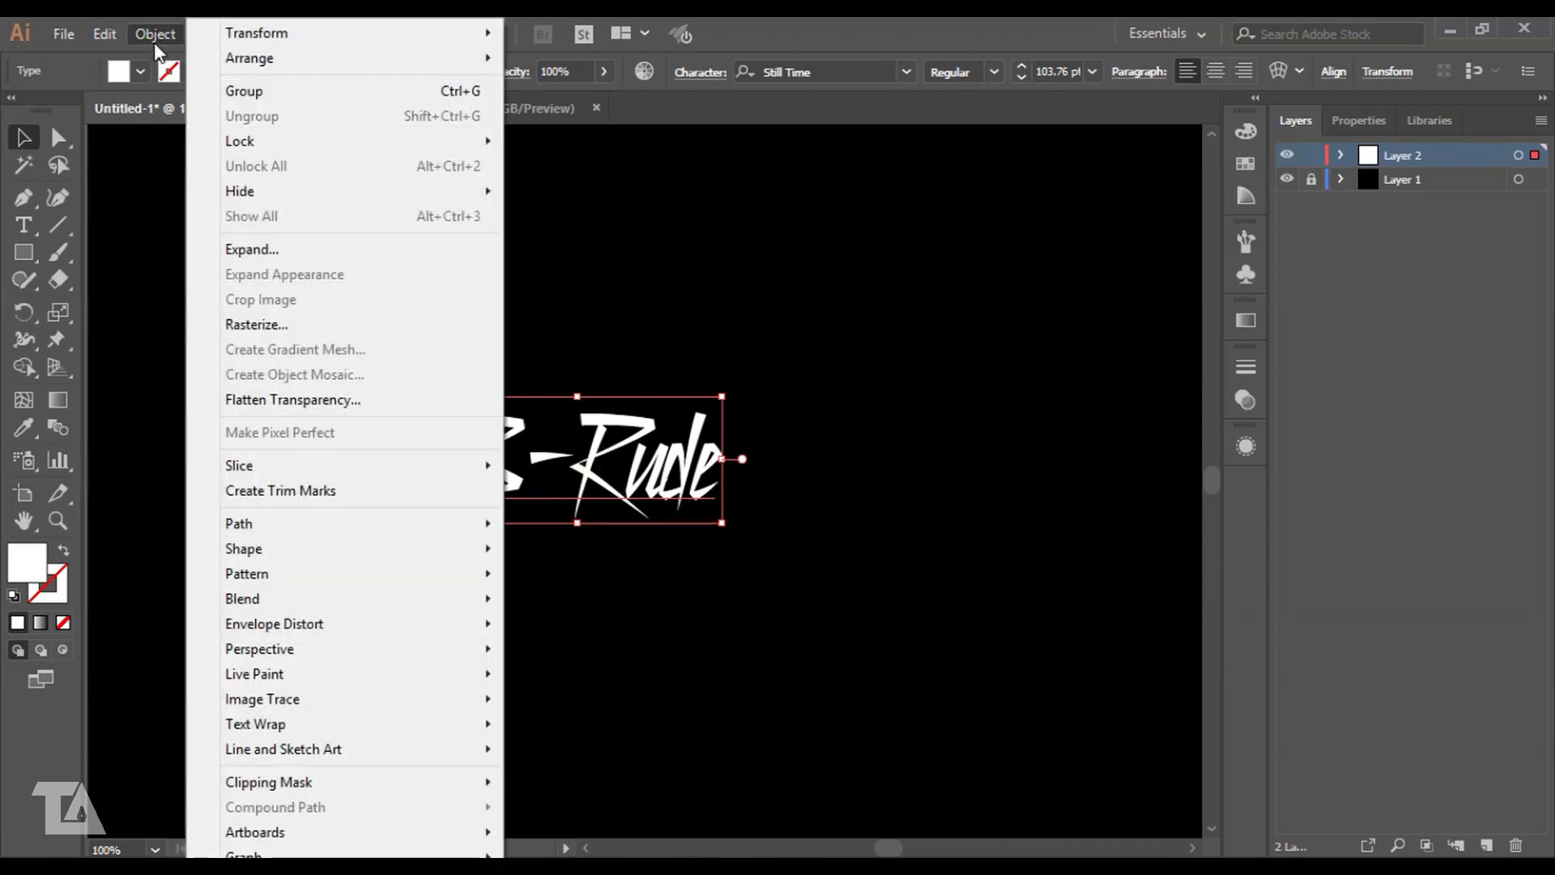
{"action": "left_click", "coordinate": [235, 250]}
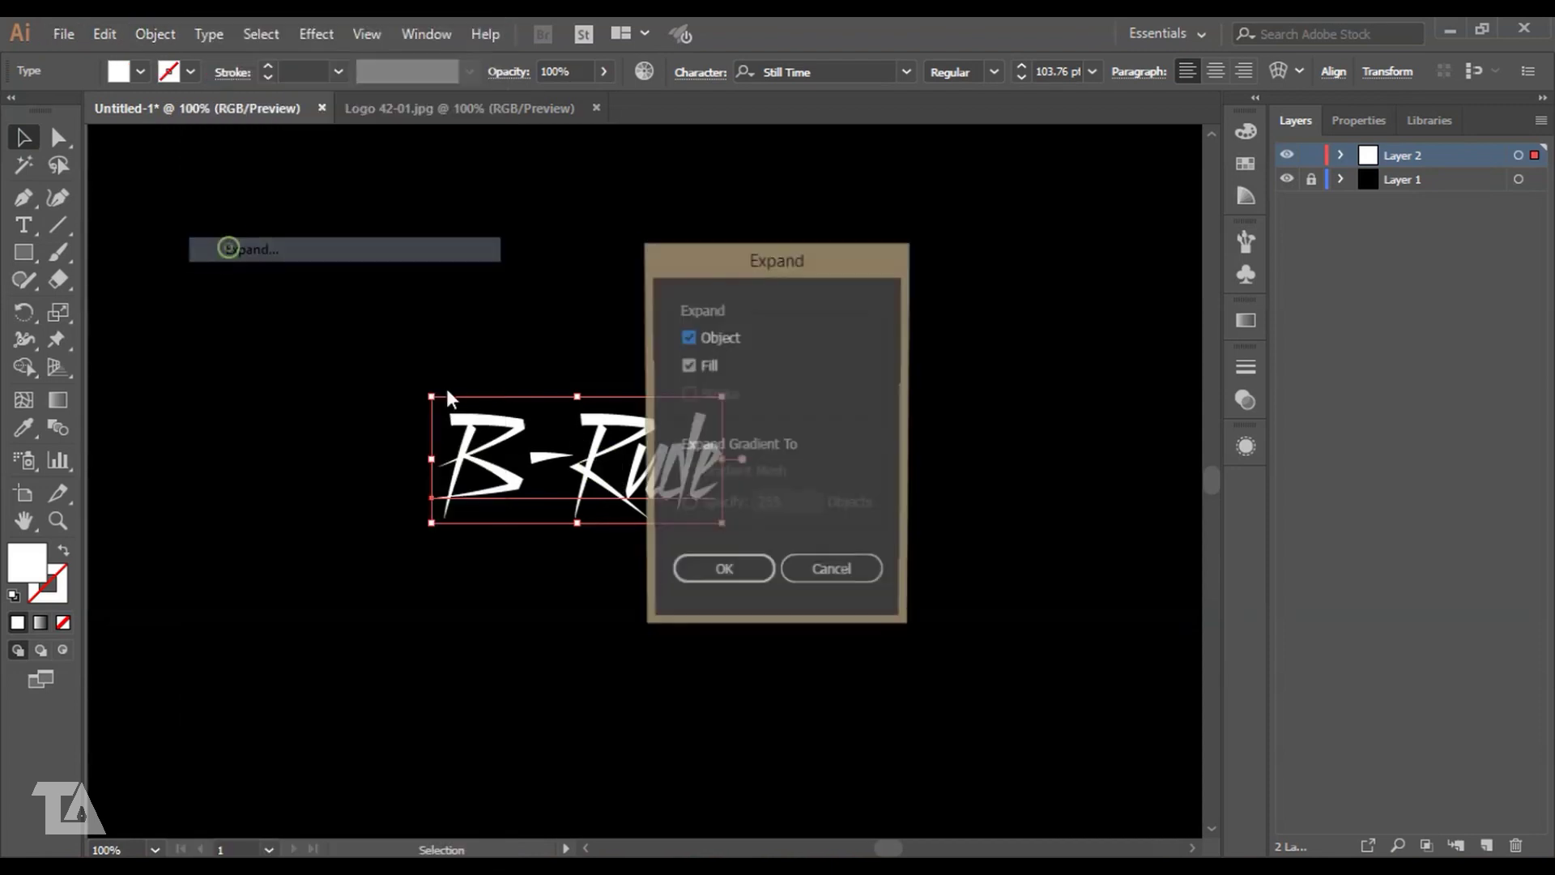
{"action": "left_click", "coordinate": [727, 575]}
{"action": "left_click", "coordinate": [727, 669]}
{"action": "left_click", "coordinate": [670, 480]}
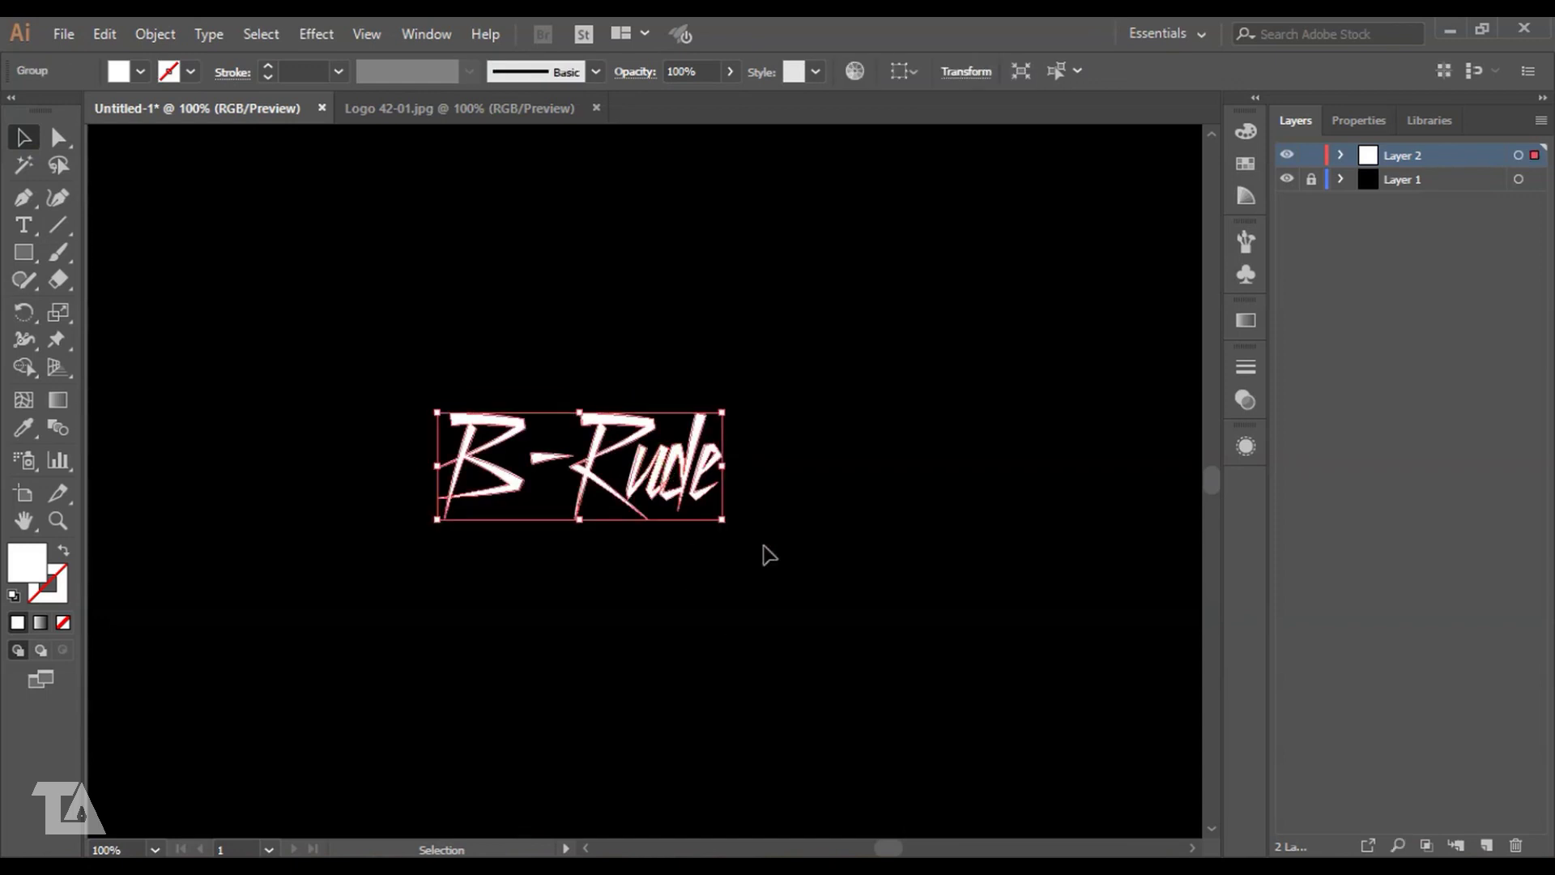
{"action": "left_click", "coordinate": [821, 558]}
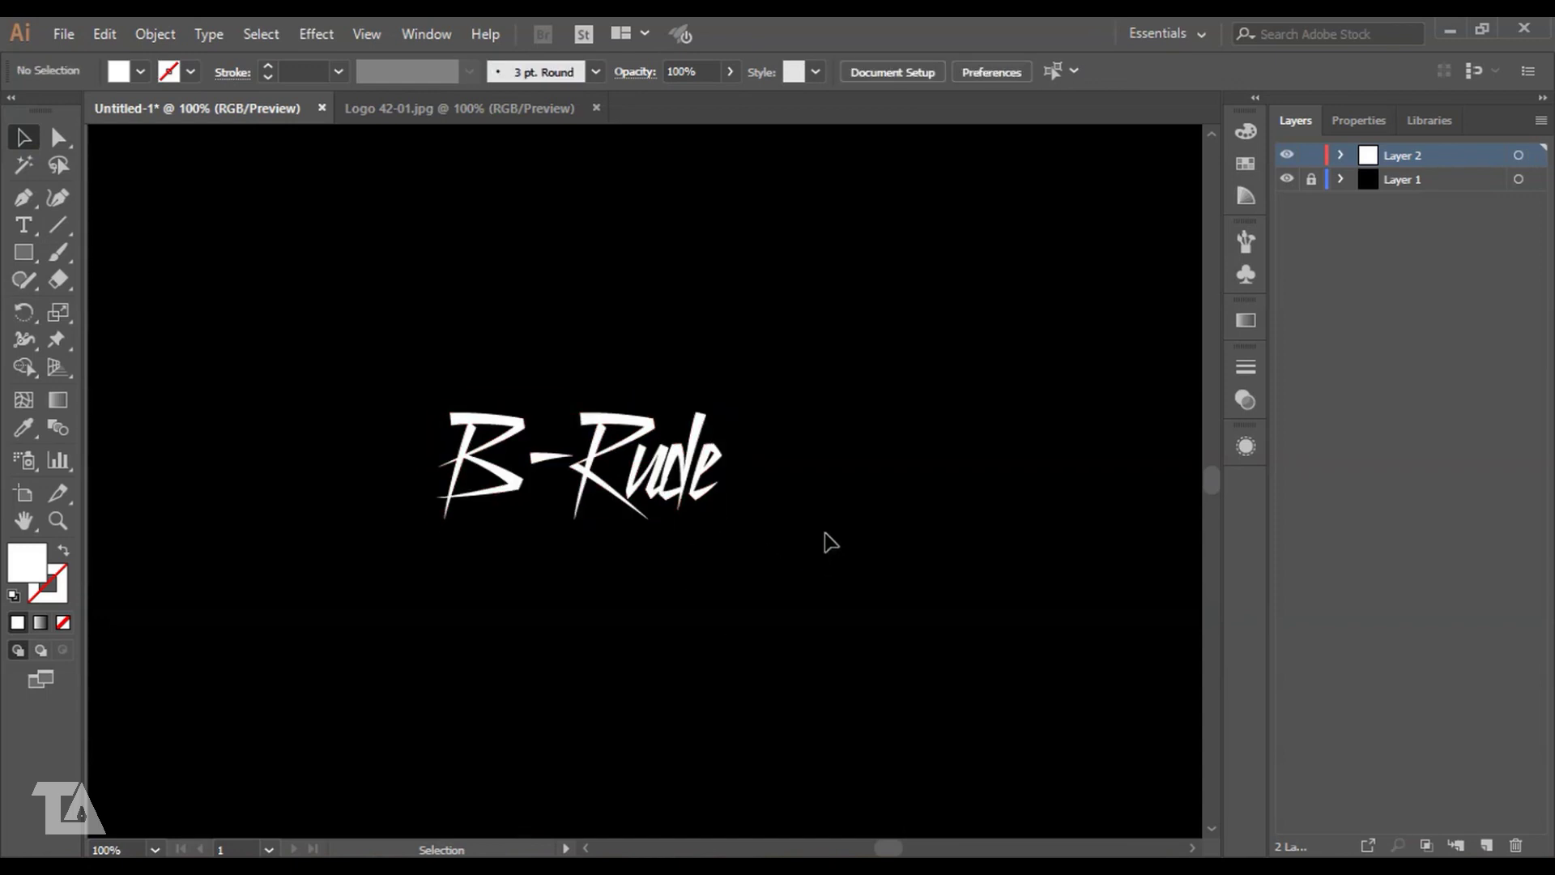
- Move the outlined B-Rude lettering slightly right and up
{"action": "key", "text": "ctrl+minus"}
{"action": "key", "text": "ctrl+minus"}
{"action": "key", "text": "ctrl+1"}
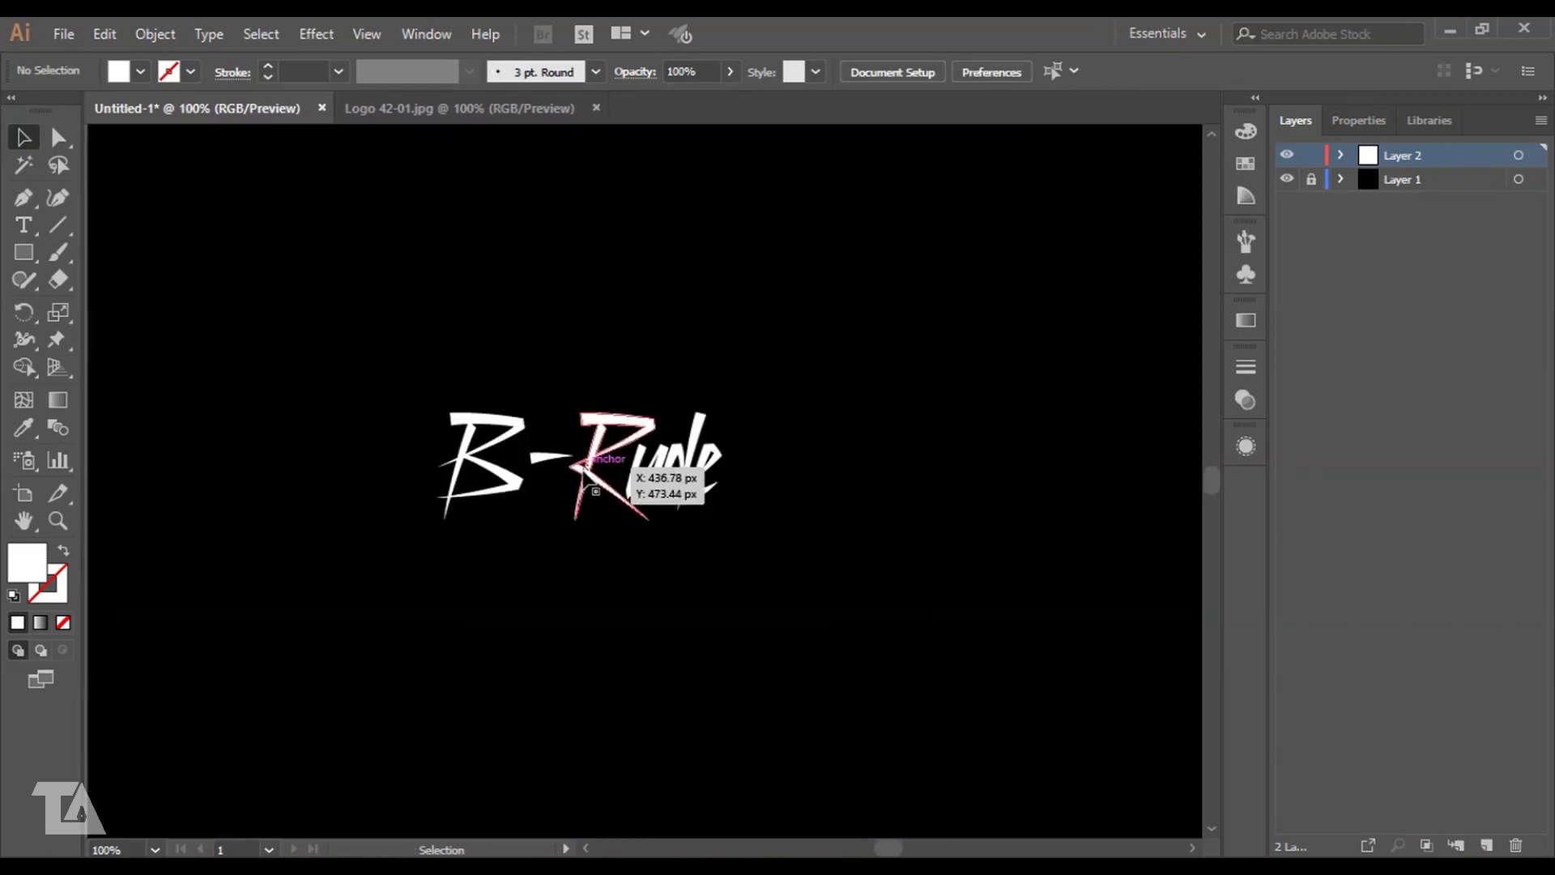
{"action": "left_click_drag", "start_coordinate": [596, 490], "coordinate": [635, 478]}
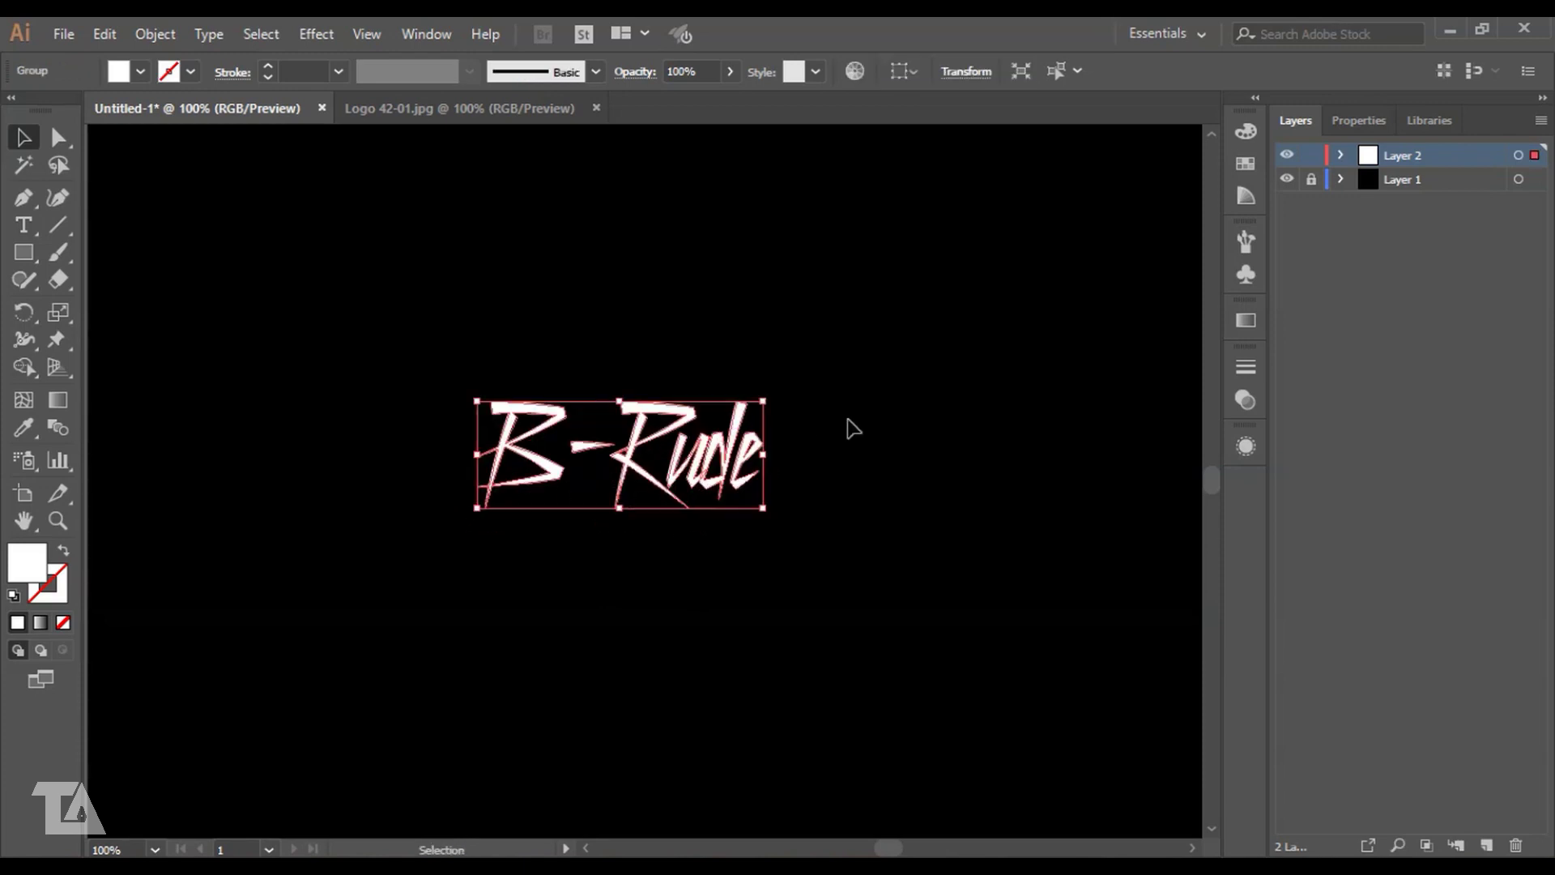
{"action": "left_click", "coordinate": [1035, 278]}
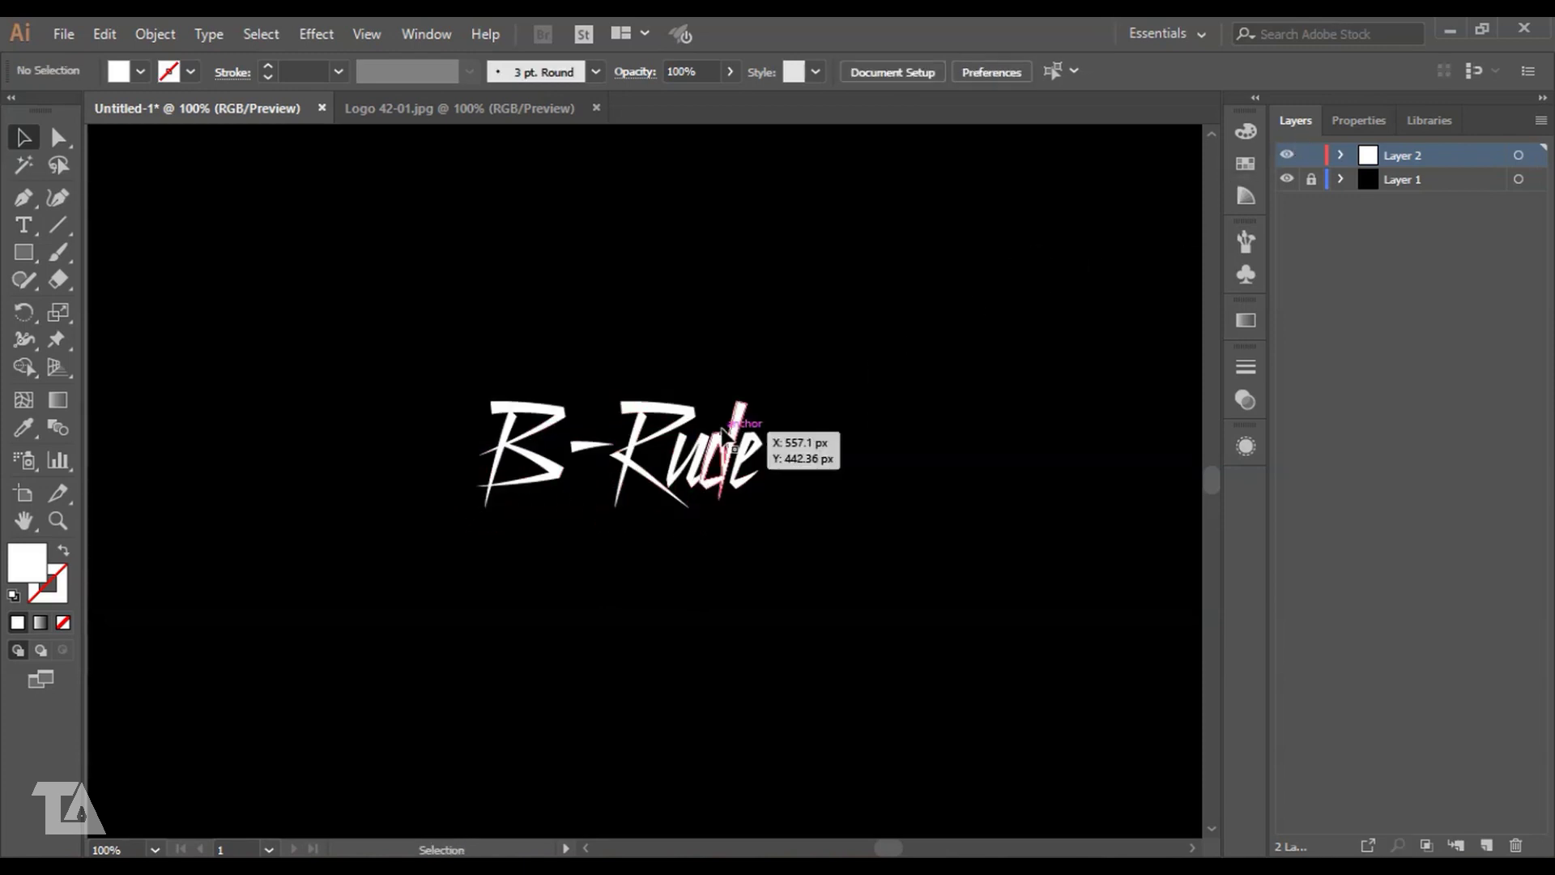
{"action": "left_click", "coordinate": [717, 457]}
- Ungroup the lettering into separate letter shapes
{"action": "left_click", "coordinate": [1368, 118]}
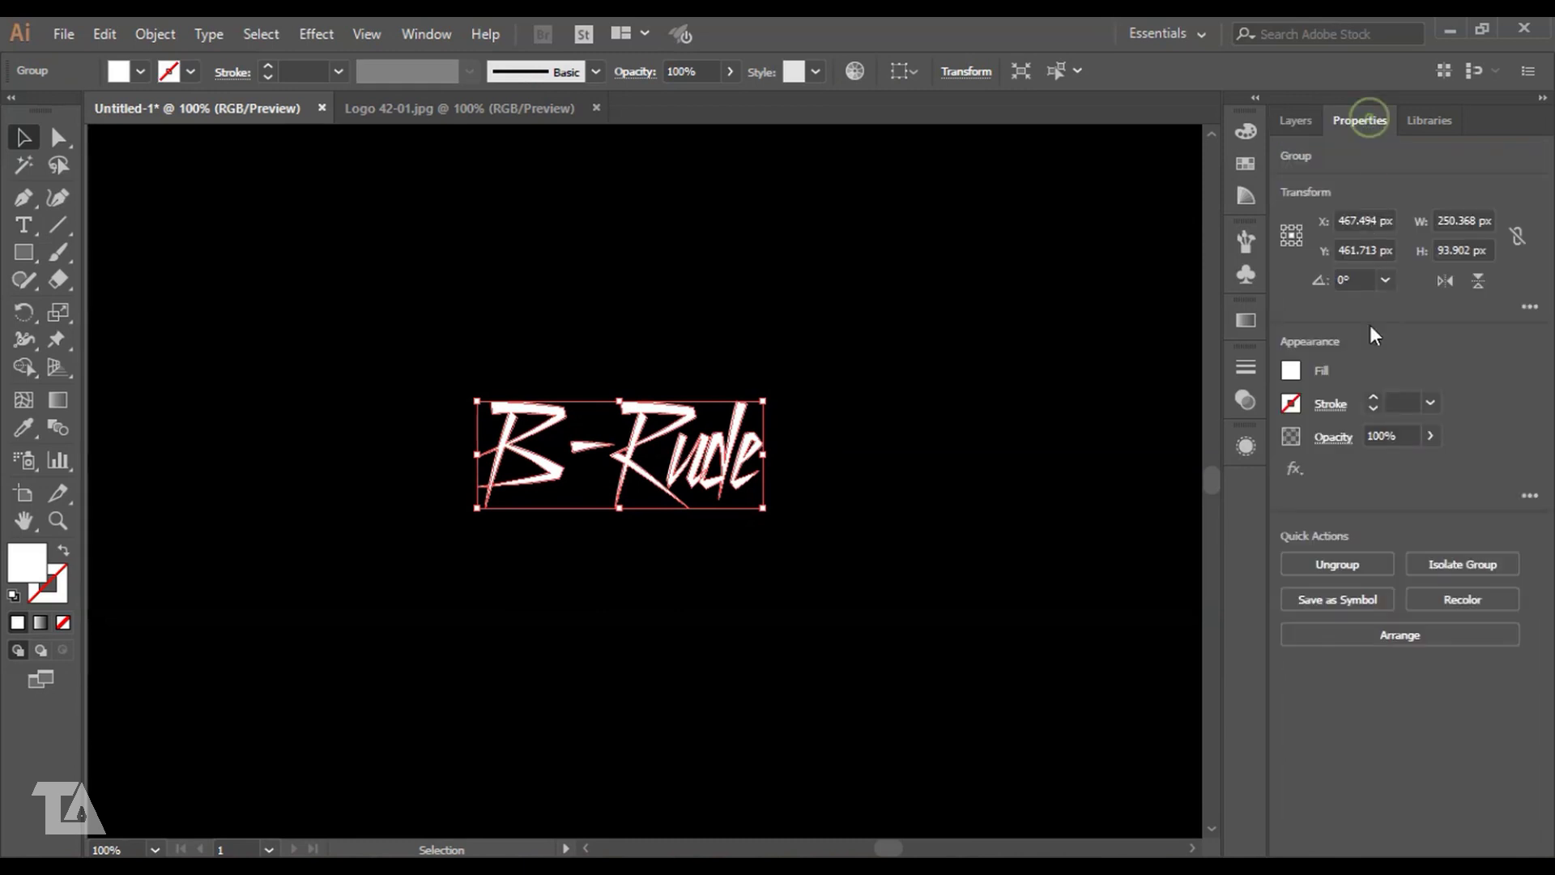
{"action": "left_click", "coordinate": [1304, 566]}
{"action": "left_click", "coordinate": [927, 381]}
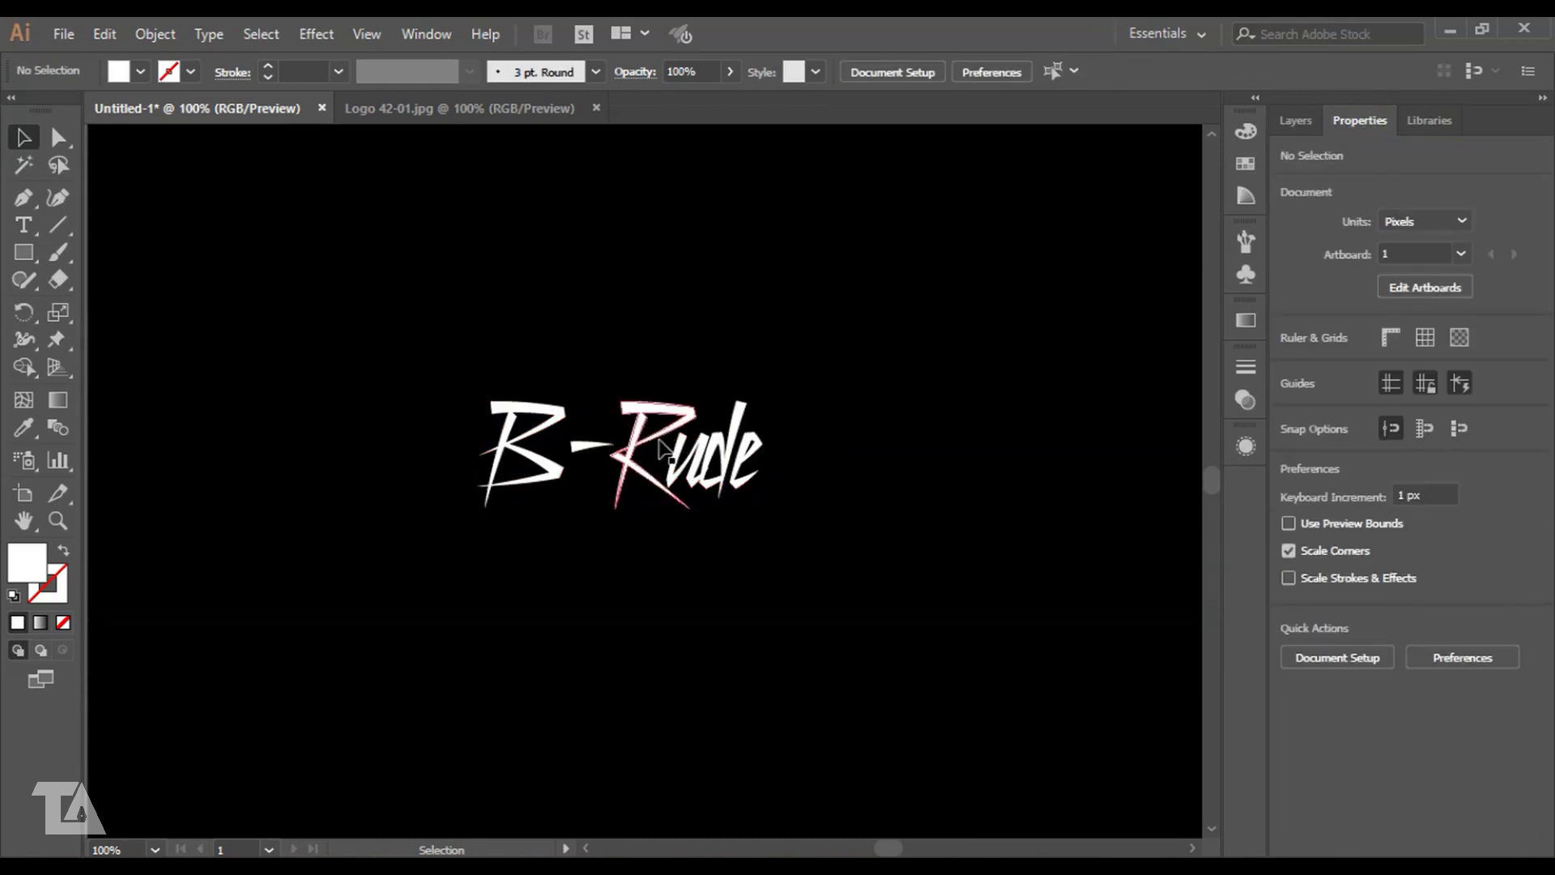
{"action": "left_click_drag", "start_coordinate": [402, 357], "coordinate": [868, 570]}
{"action": "left_click", "coordinate": [902, 500]}
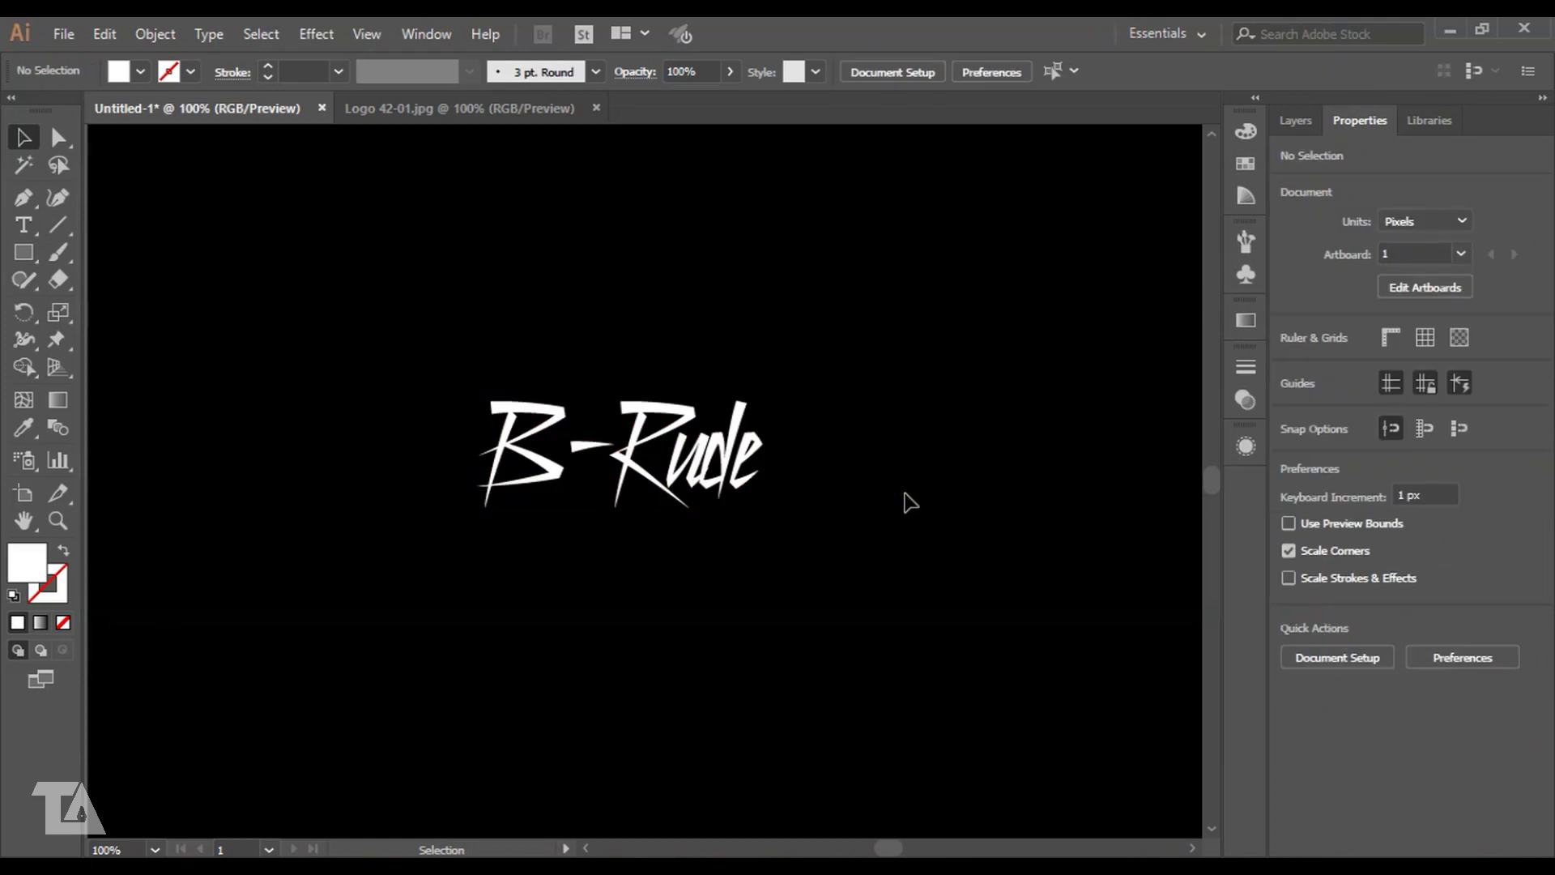
- At 200% zoom, nudge the word 'Rude' slightly to the right
{"action": "key", "text": "F7"}
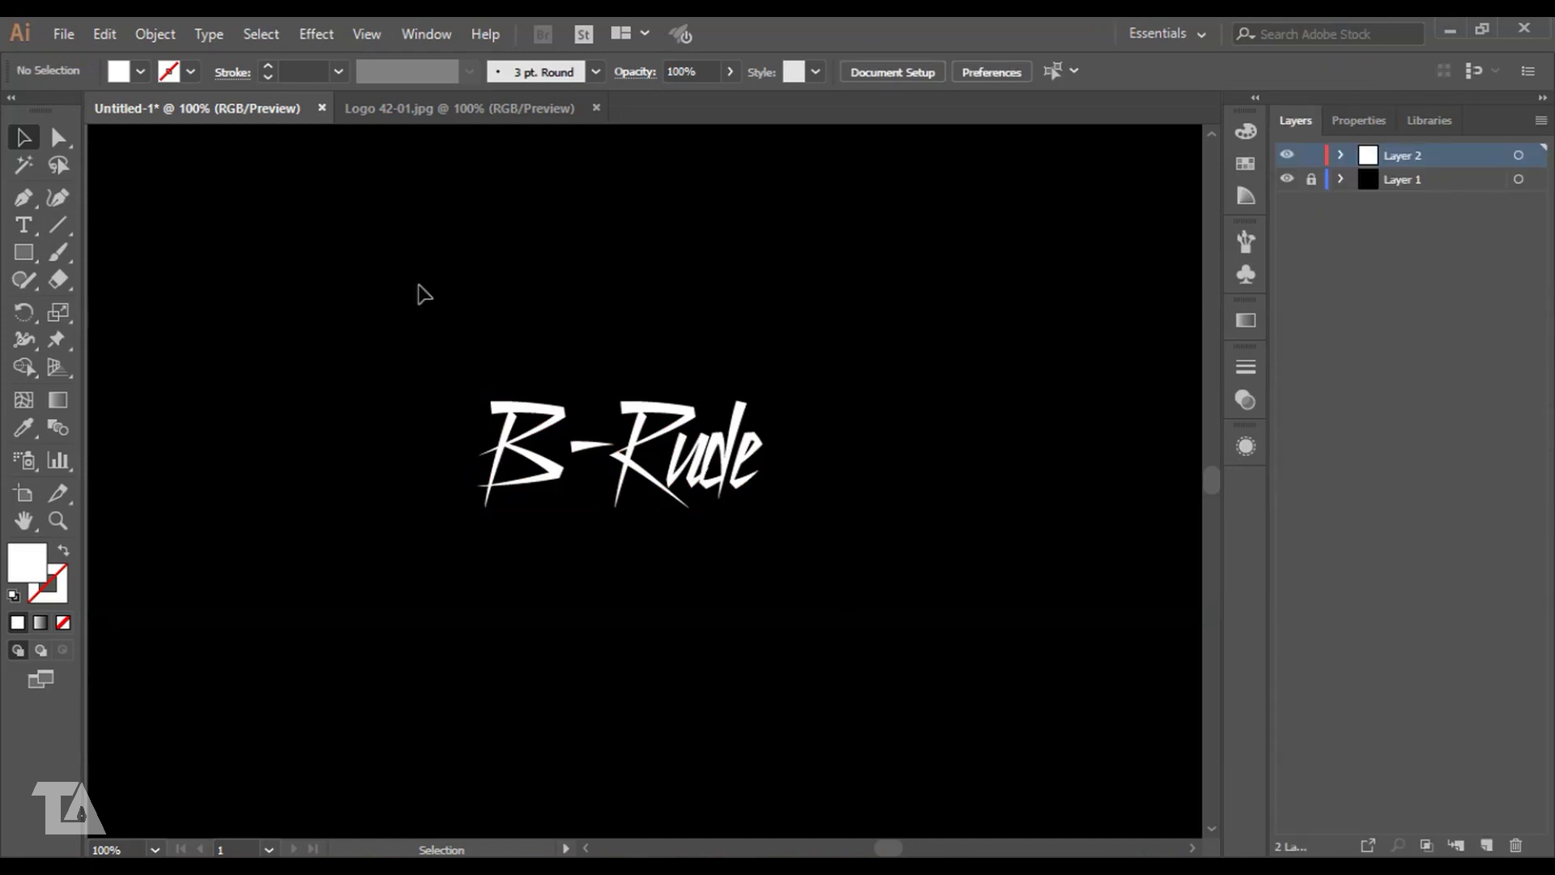
{"action": "key", "text": "ctrl+plus"}
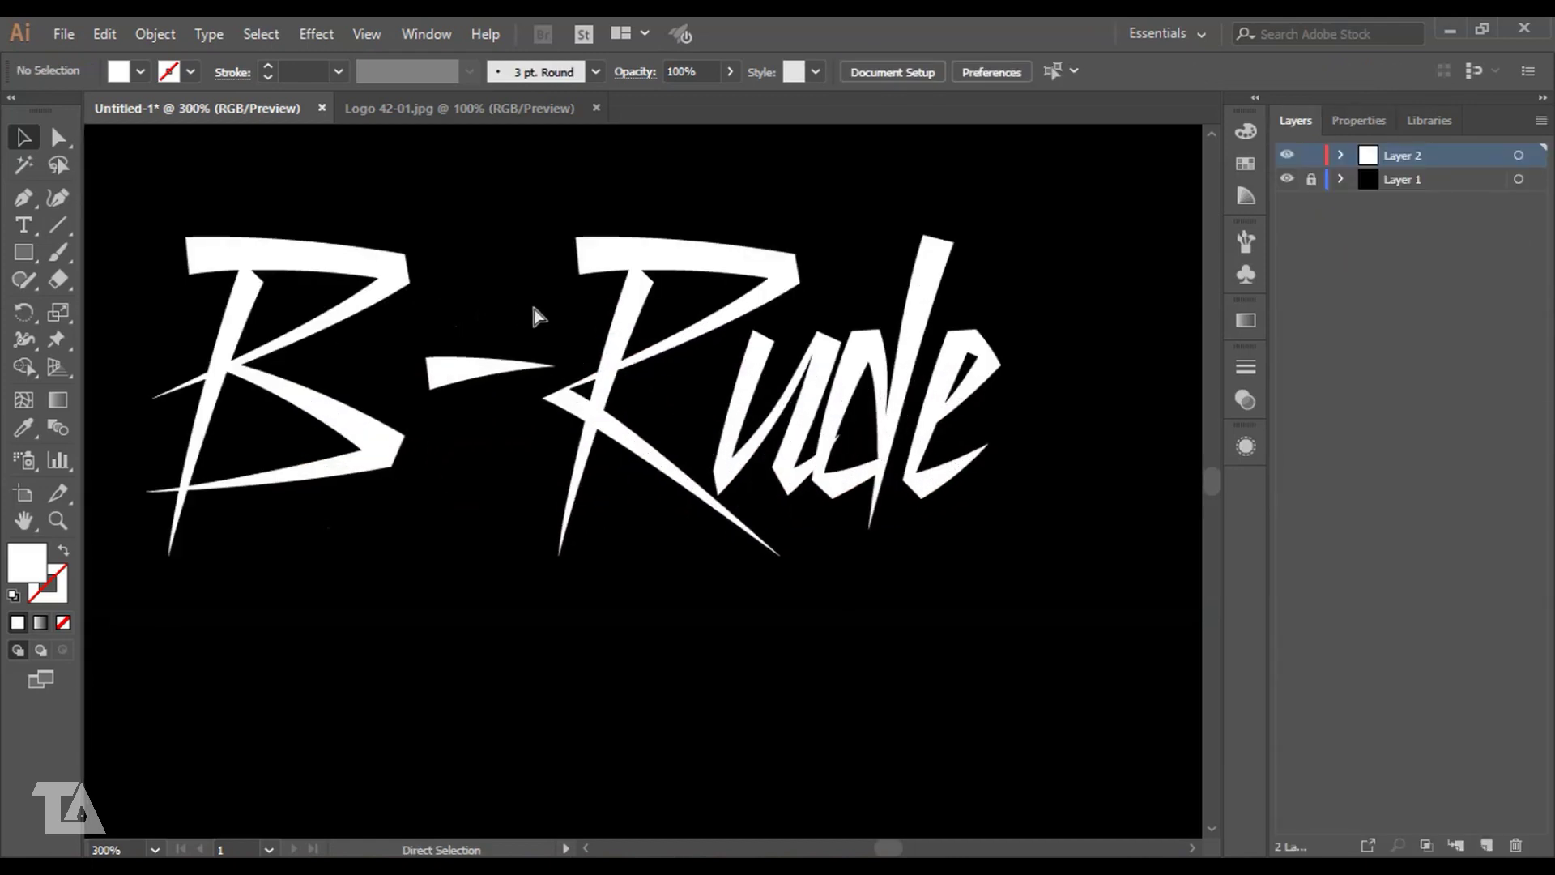
{"action": "left_click_drag", "start_coordinate": [537, 255], "coordinate": [541, 311]}
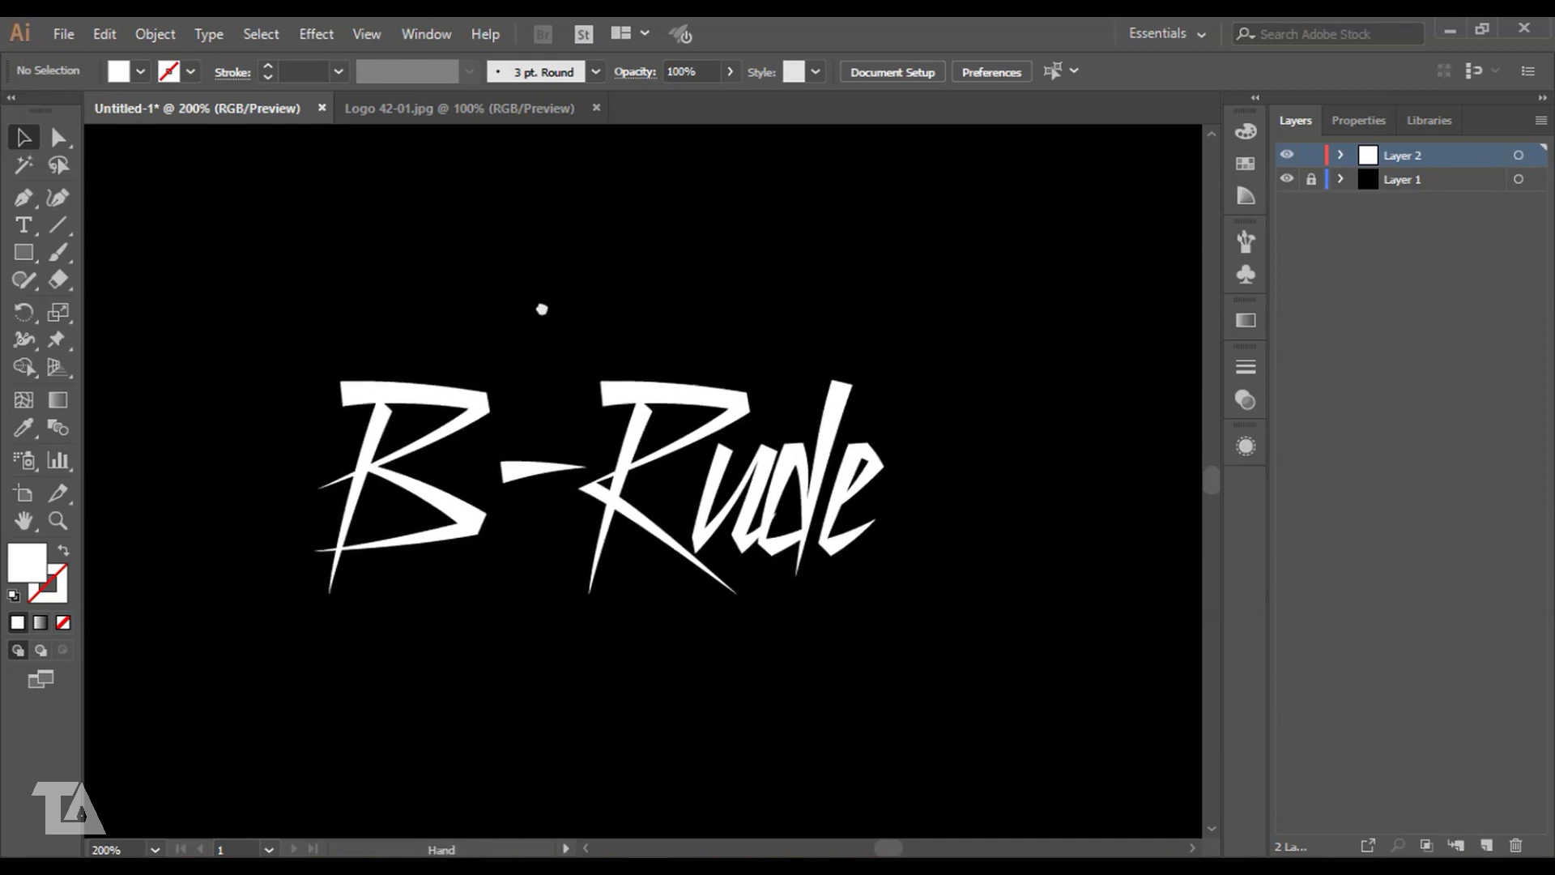
{"action": "left_click", "coordinate": [461, 443]}
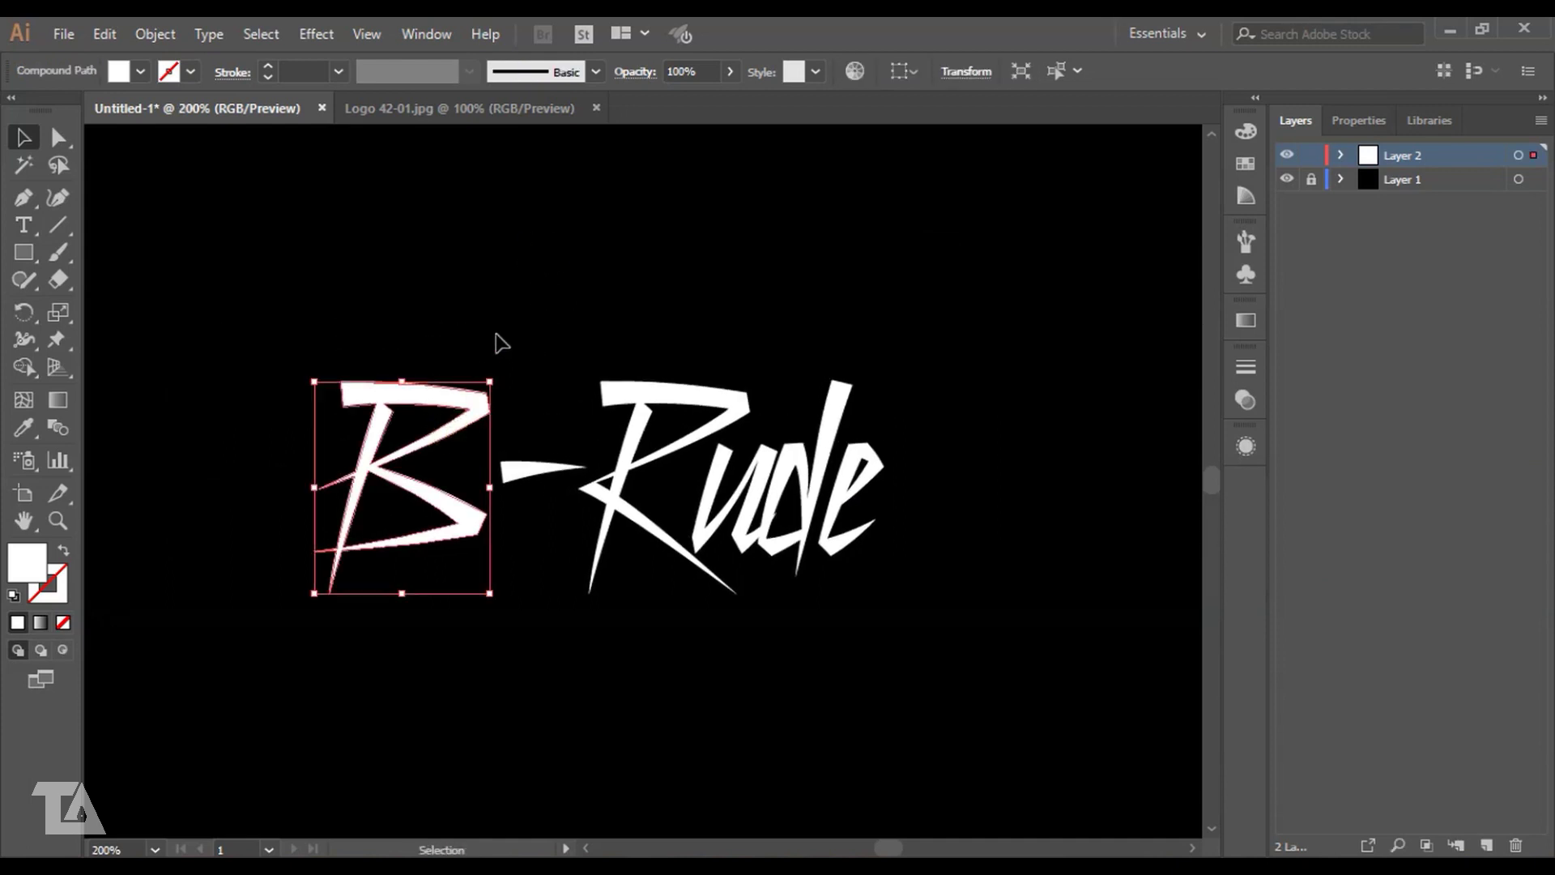
{"action": "left_click", "coordinate": [496, 336]}
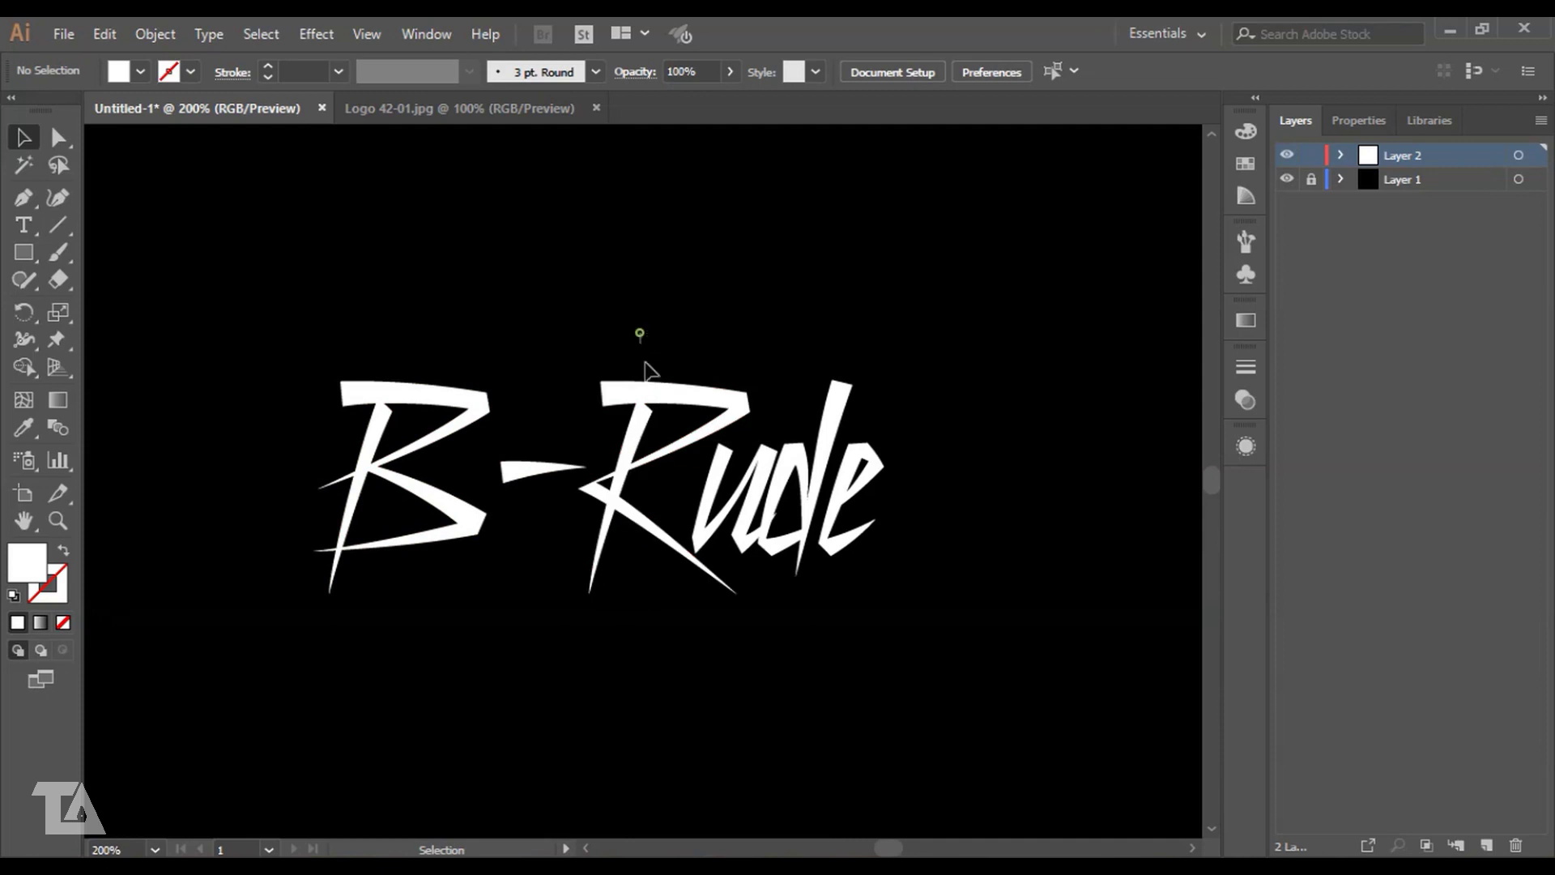
{"action": "left_click_drag", "start_coordinate": [640, 333], "coordinate": [886, 619]}
{"action": "key", "text": "Right"}
{"action": "key", "text": "Right"}
{"action": "key", "text": "Right"}
{"action": "key", "text": "Right"}
{"action": "key", "text": "Right"}
{"action": "key", "text": "Right"}
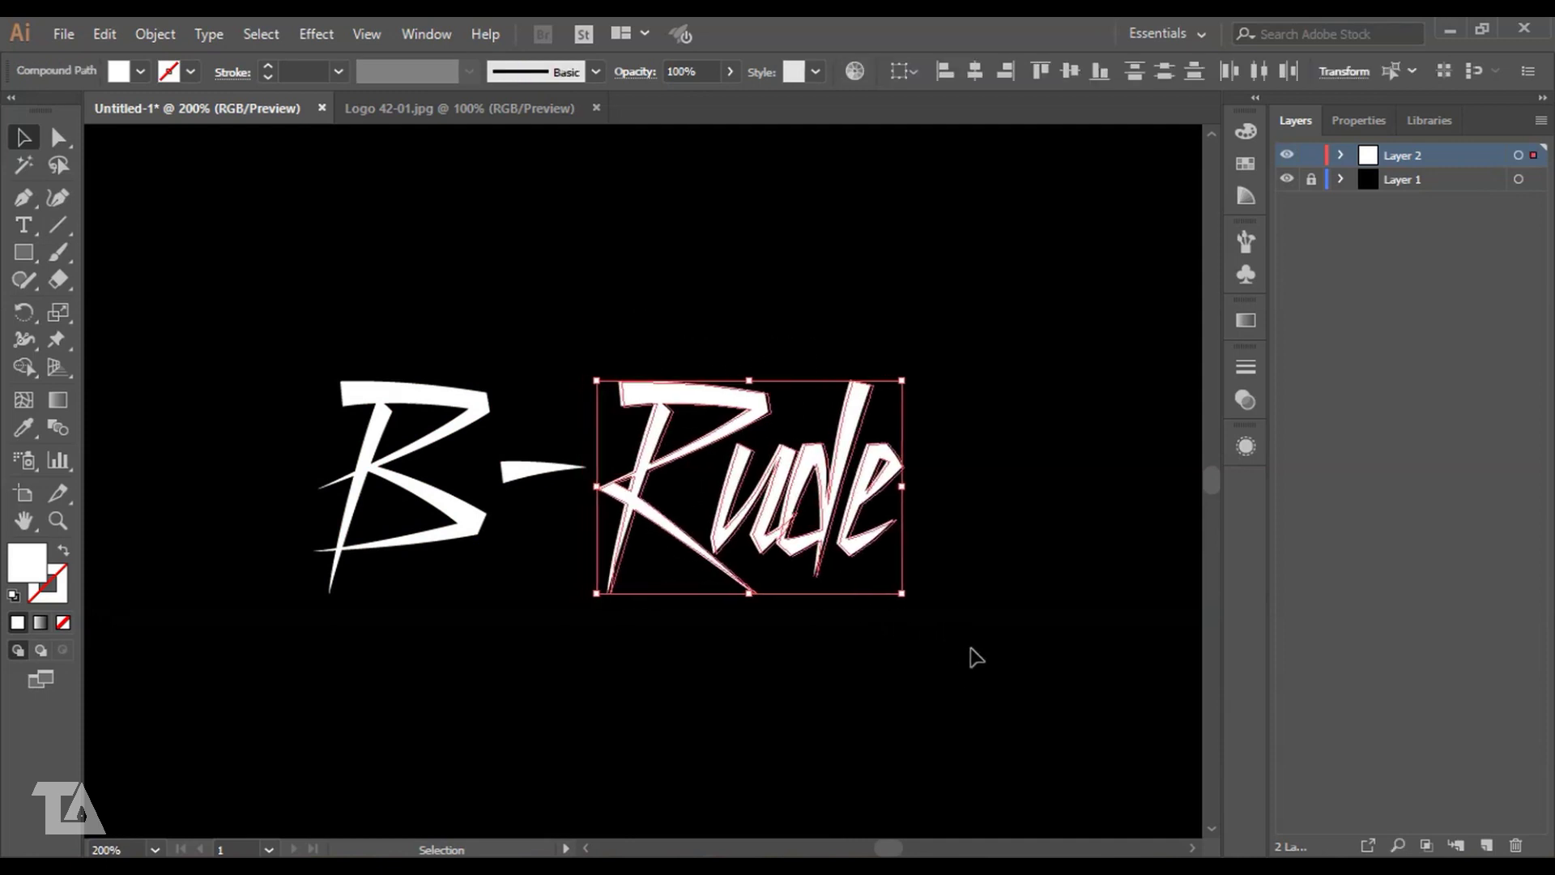
{"action": "key", "text": "Right"}
{"action": "key", "text": "Right"}
{"action": "key", "text": "Right"}
{"action": "key", "text": "Left"}
{"action": "key", "text": "Left"}
{"action": "key", "text": "Left"}
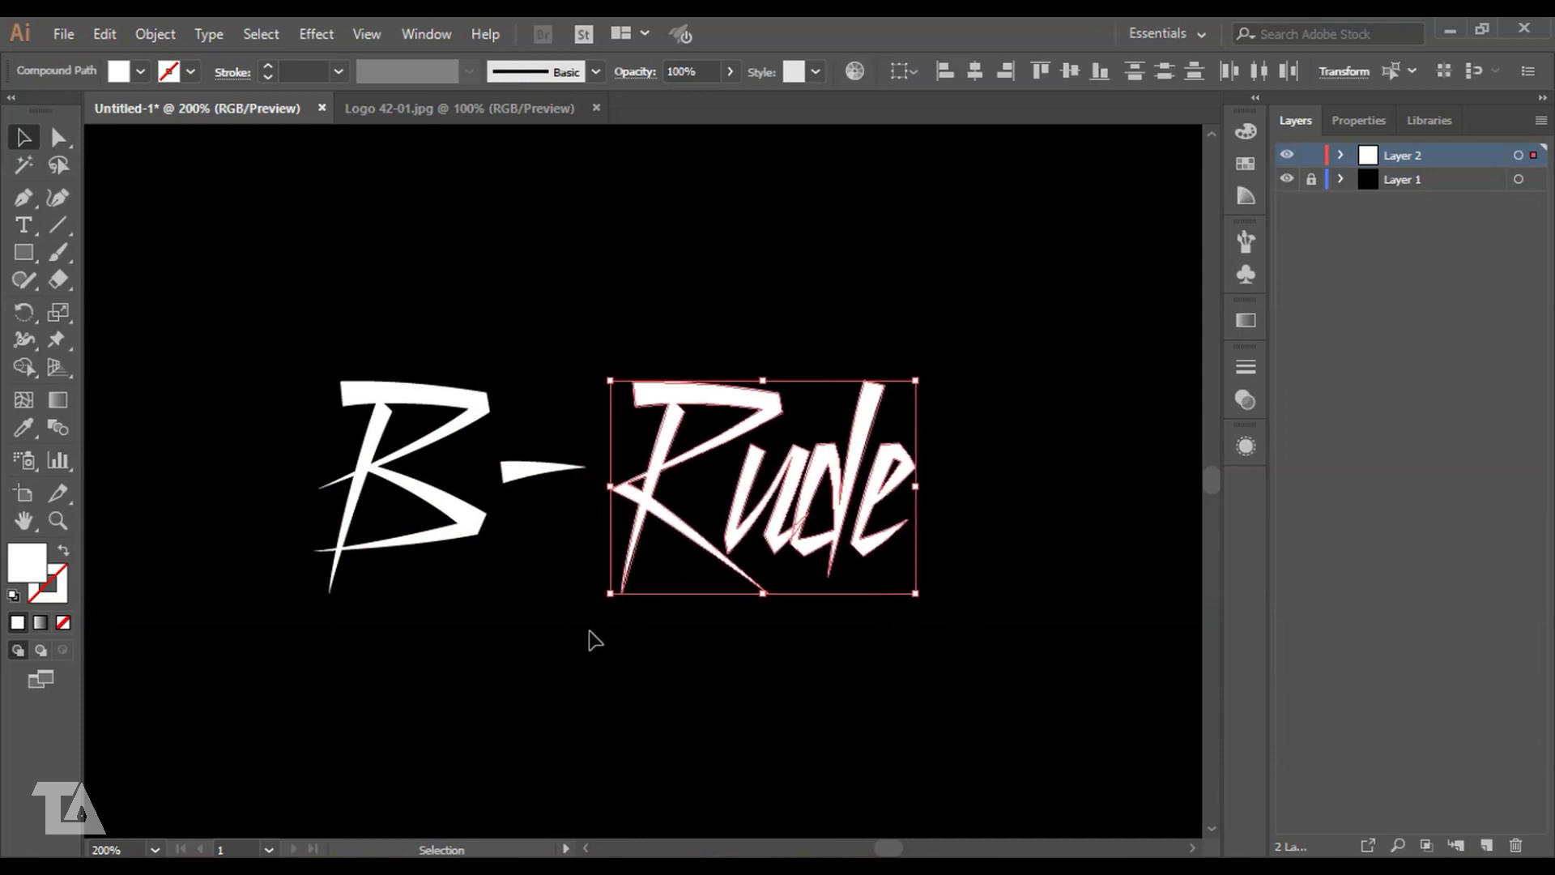
{"action": "left_click", "coordinate": [588, 631]}
- Lower the dash between B and R, and shift 'ude' further right
{"action": "left_click_drag", "start_coordinate": [550, 468], "coordinate": [553, 521]}
{"action": "left_click", "coordinate": [560, 610]}
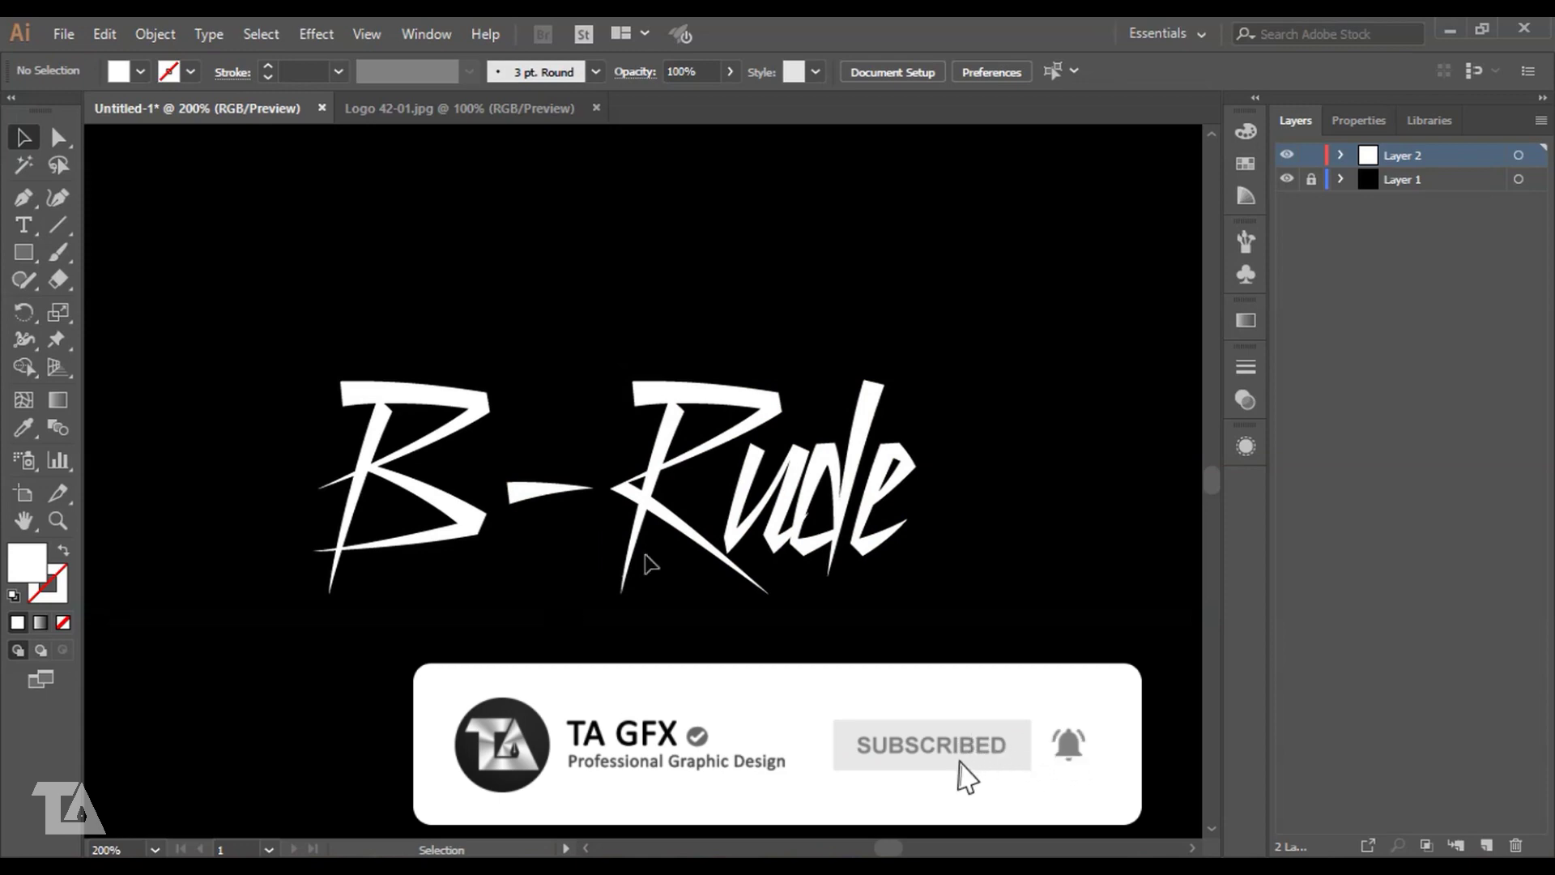
{"action": "left_click", "coordinate": [733, 468]}
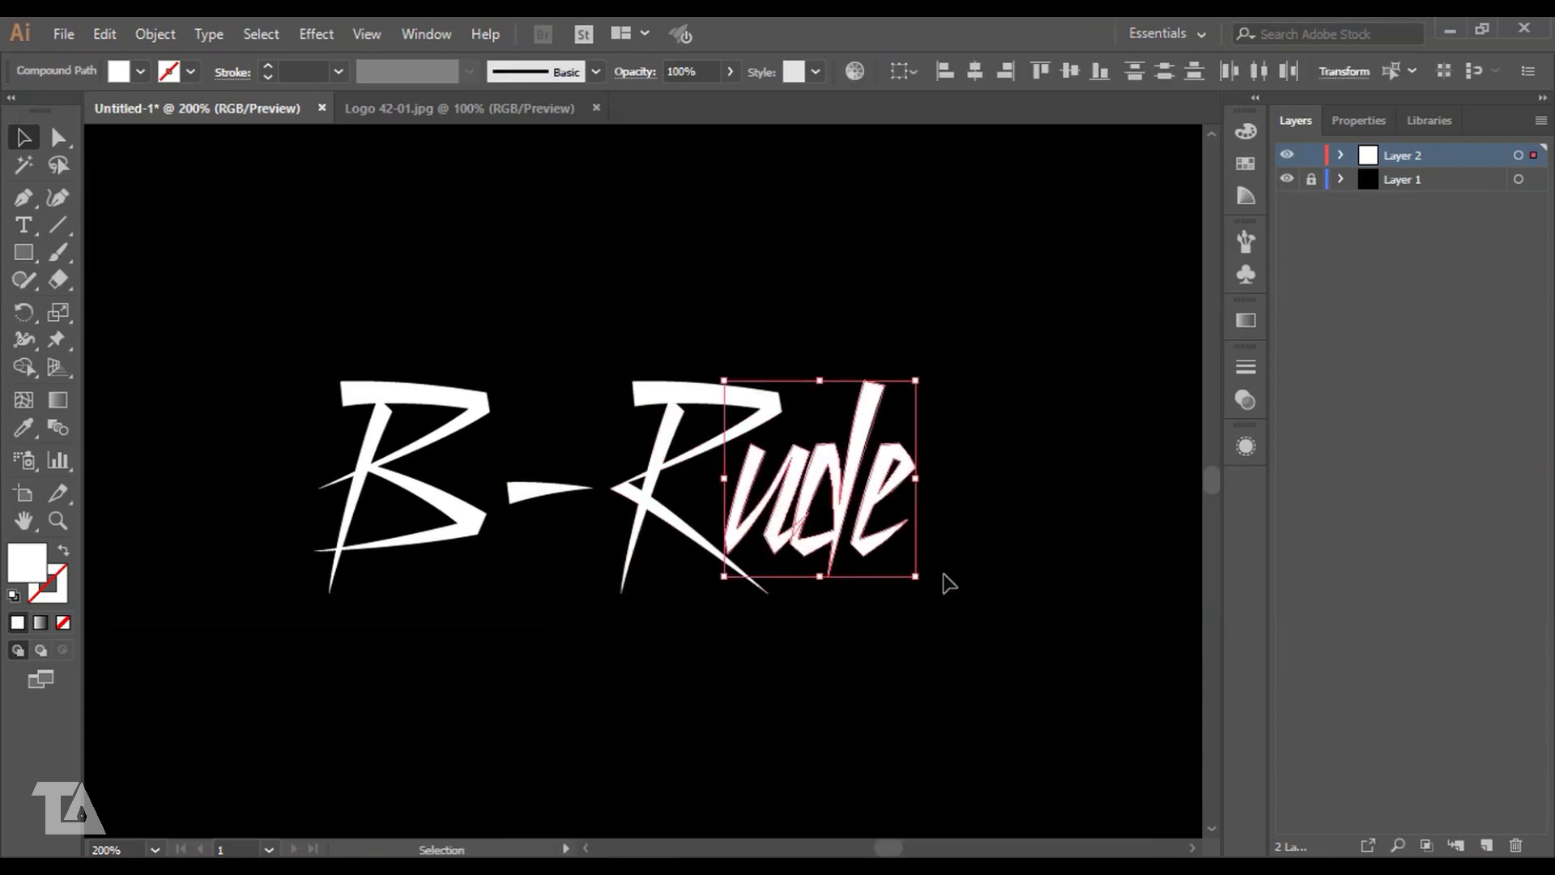
{"action": "key", "text": "shift+Right"}
{"action": "key", "text": "Right"}
{"action": "key", "text": "Right"}
{"action": "key", "text": "Right"}
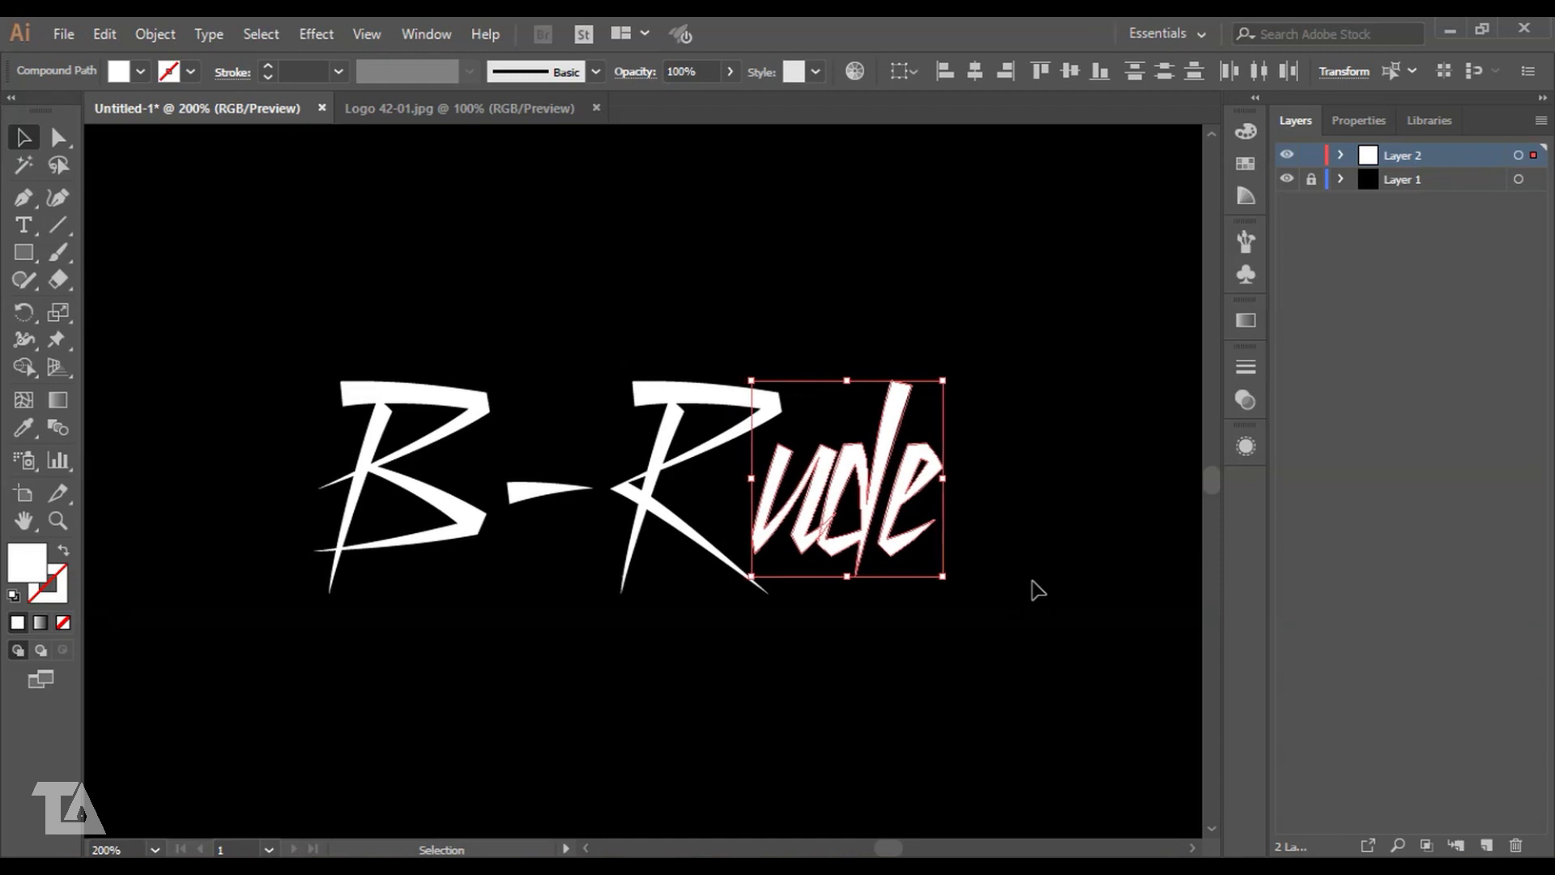
{"action": "left_click", "coordinate": [1033, 582]}
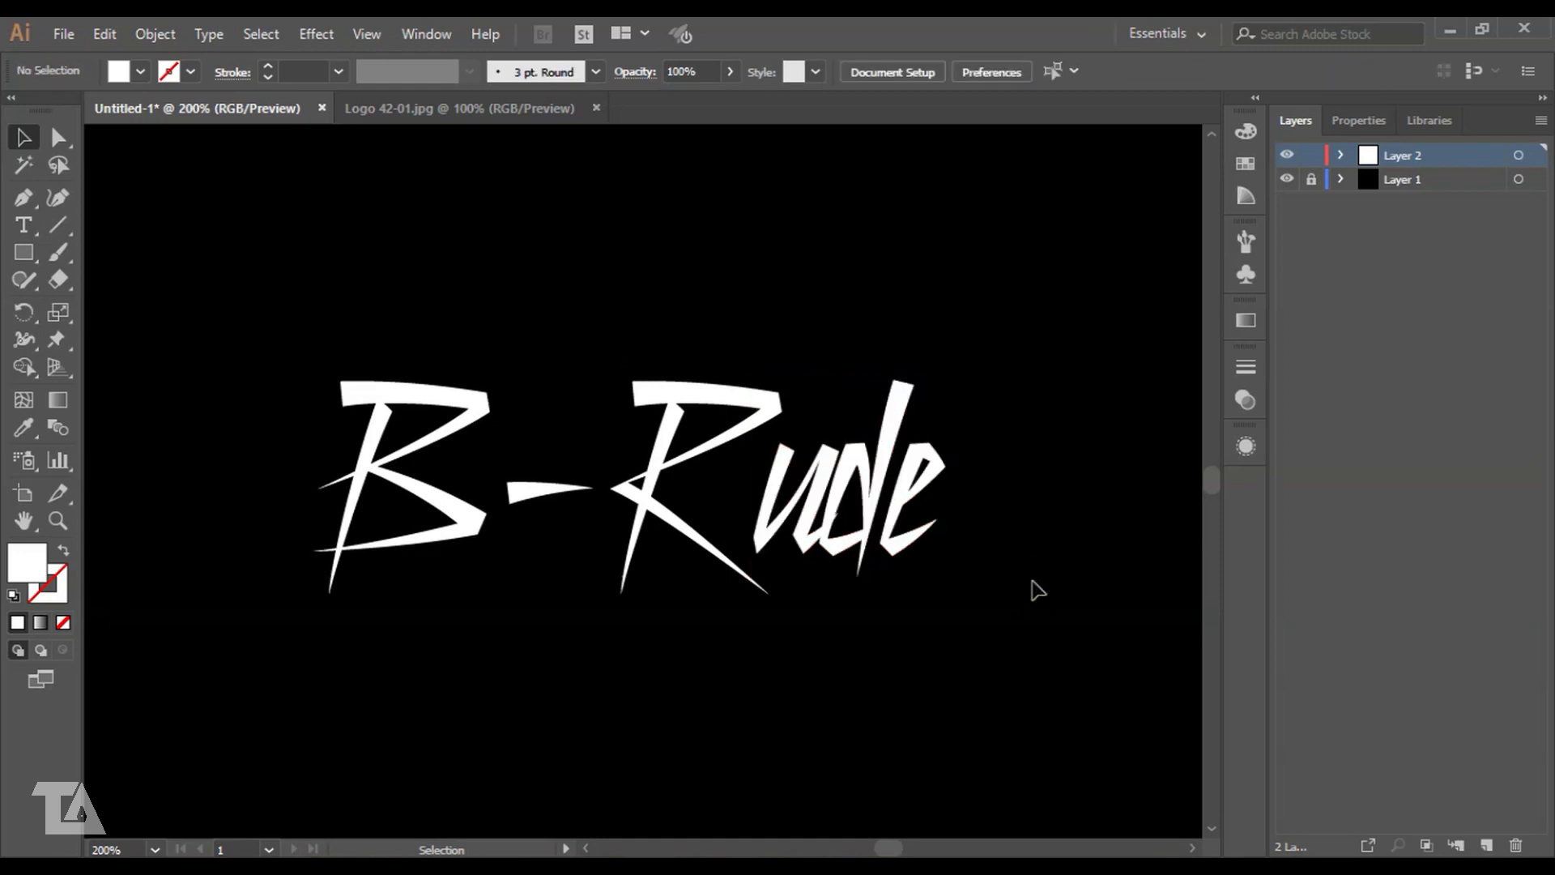
- Nudge the letters 'de' slightly further right
{"action": "left_click", "coordinate": [907, 512]}
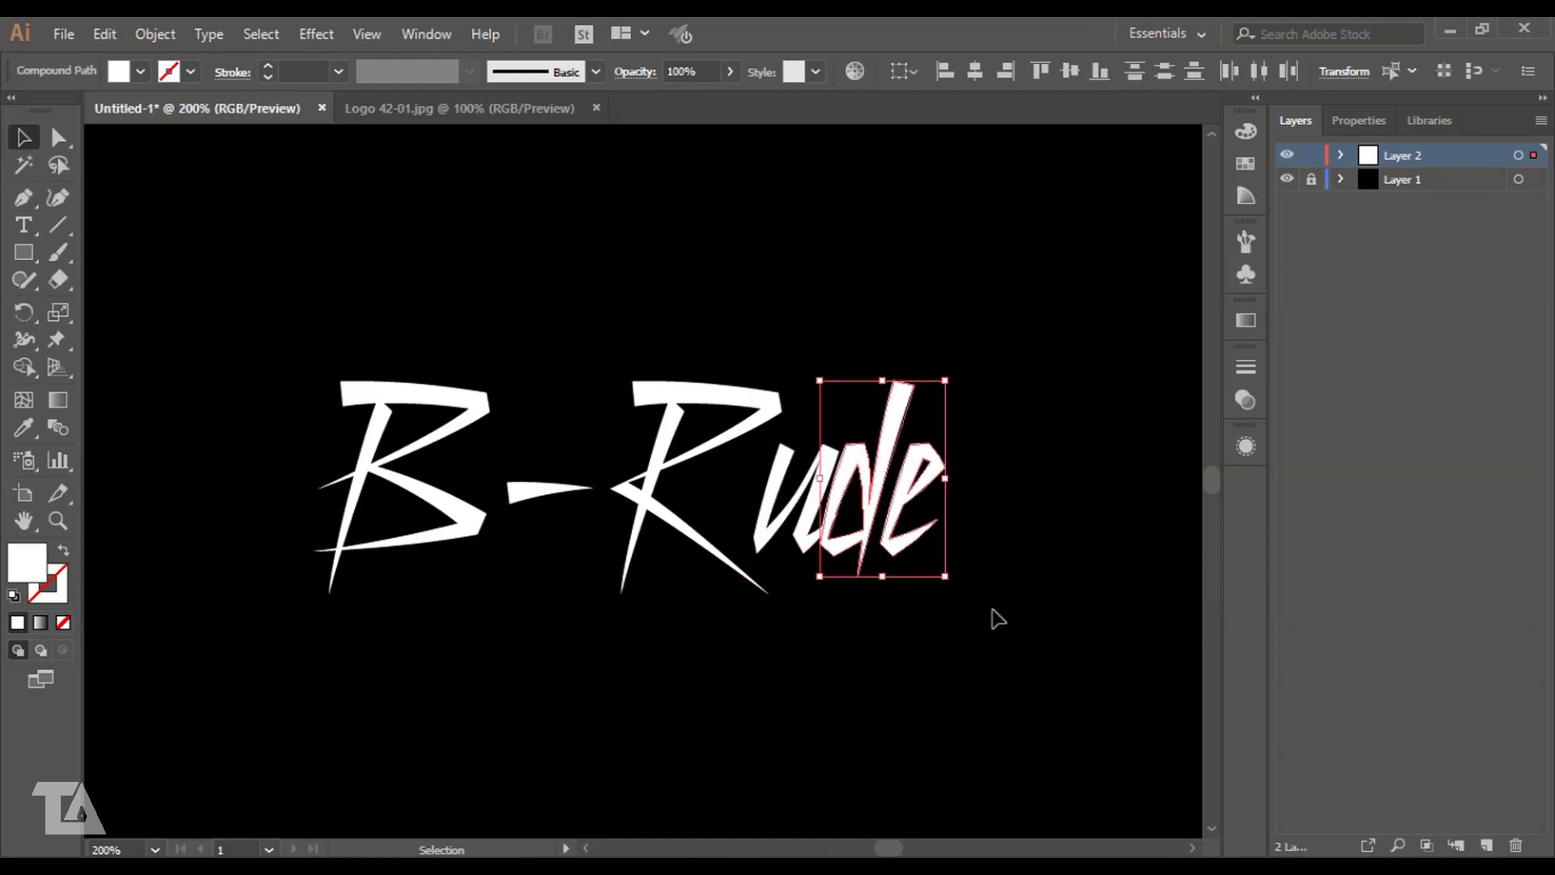
{"action": "key", "text": "Right"}
{"action": "key", "text": "Right"}
{"action": "key", "text": "Right"}
{"action": "key", "text": "Right"}
{"action": "key", "text": "Right"}
{"action": "key", "text": "Right"}
{"action": "key", "text": "Right"}
{"action": "key", "text": "Right"}
{"action": "key", "text": "Right"}
{"action": "key", "text": "Right"}
{"action": "key", "text": "Right"}
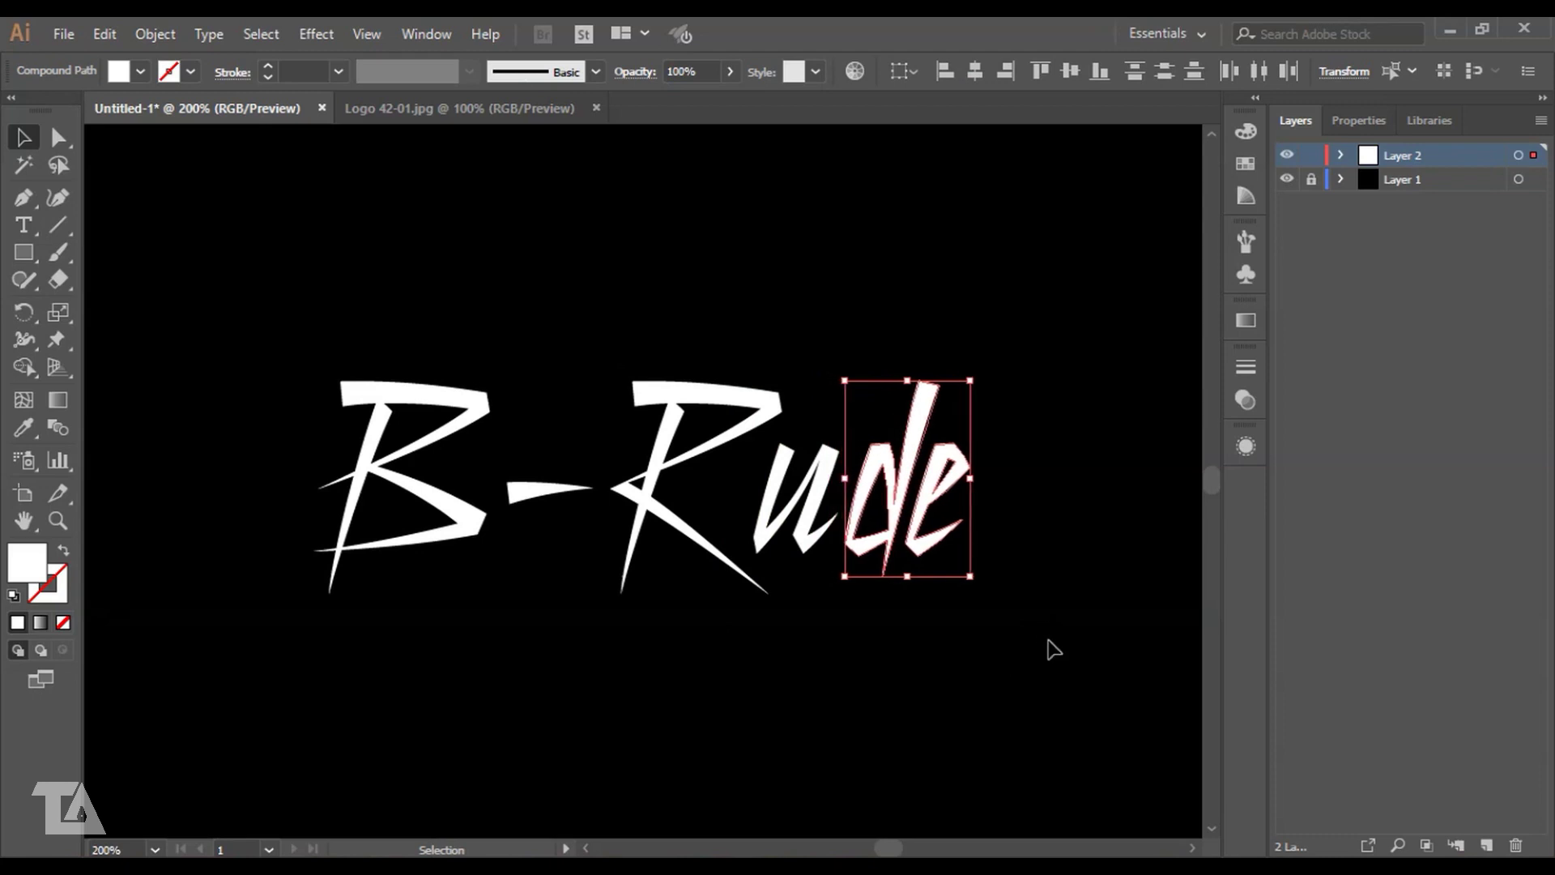
{"action": "left_click", "coordinate": [1048, 644]}
{"action": "left_click", "coordinate": [946, 506]}
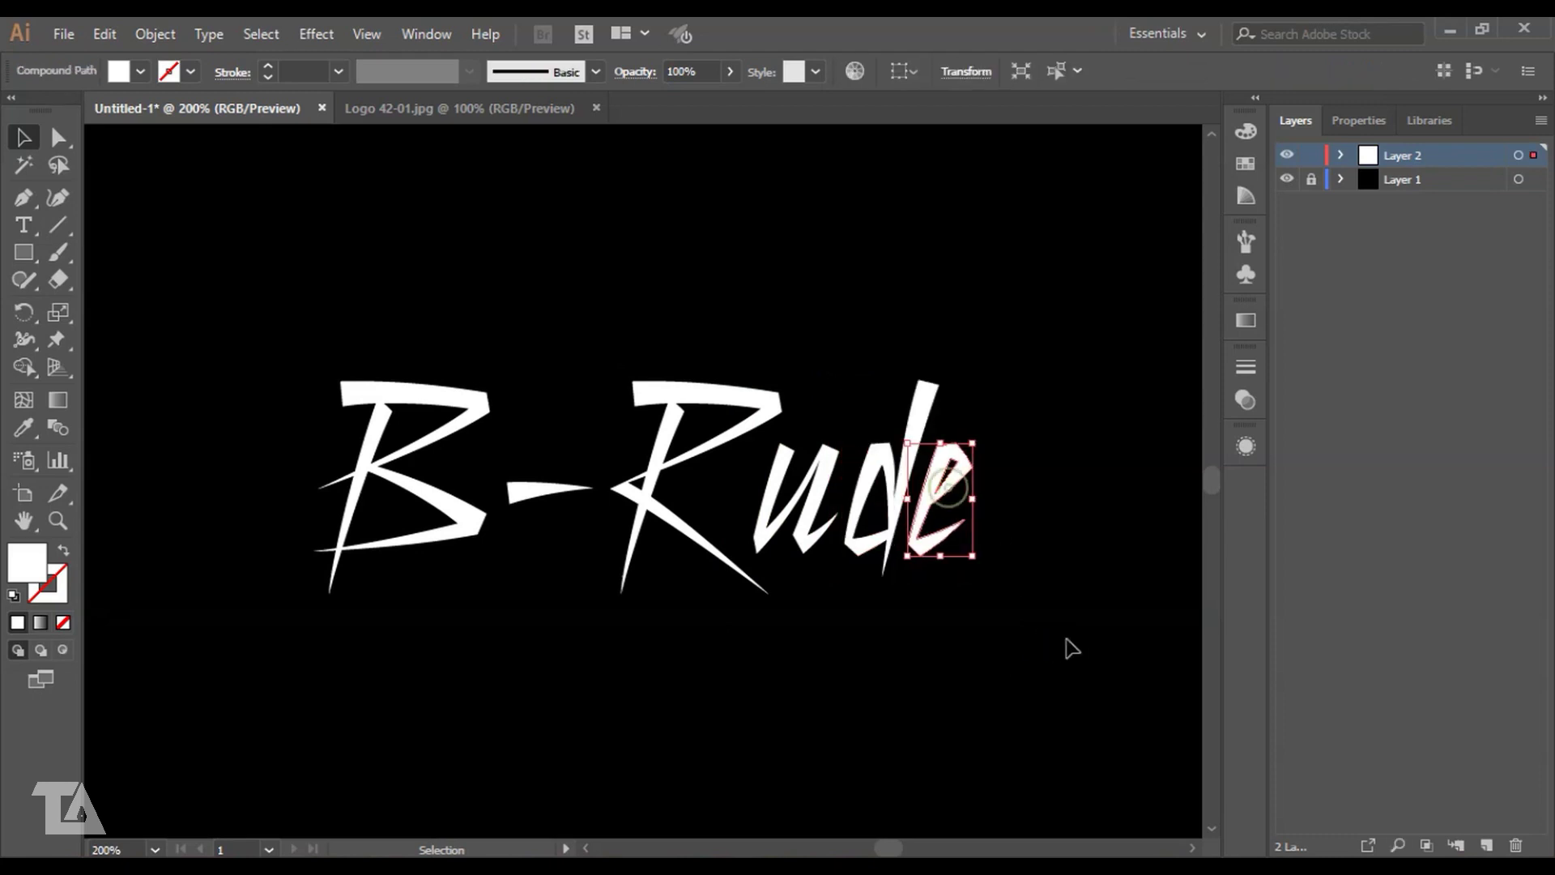
{"action": "left_click", "coordinate": [1071, 648]}
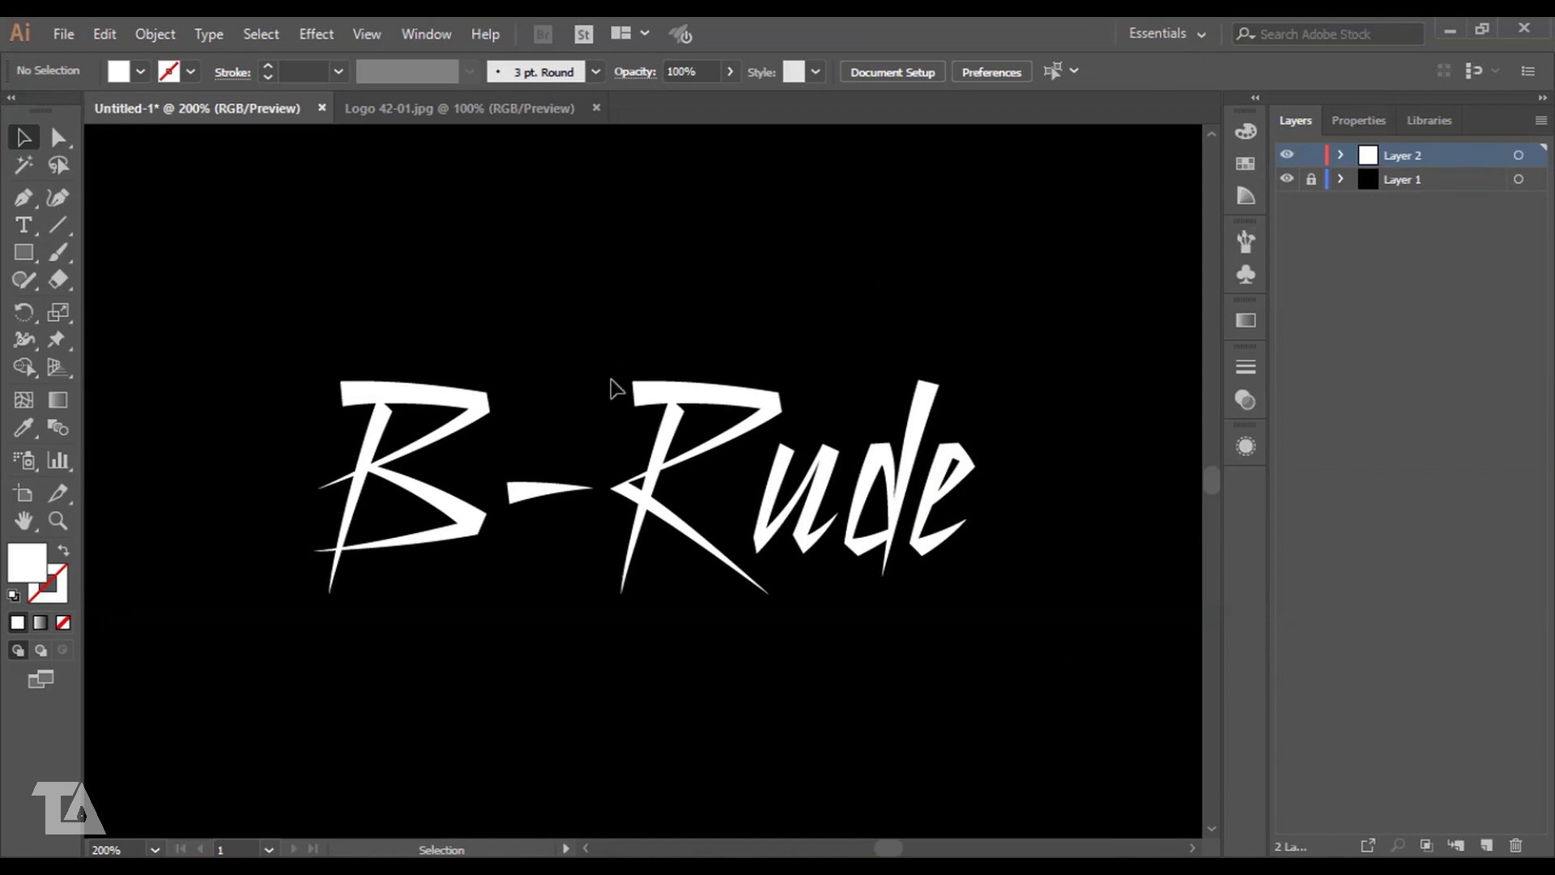
- Inspect the d and e letters, moving the e slightly
{"action": "left_click", "coordinate": [887, 469]}
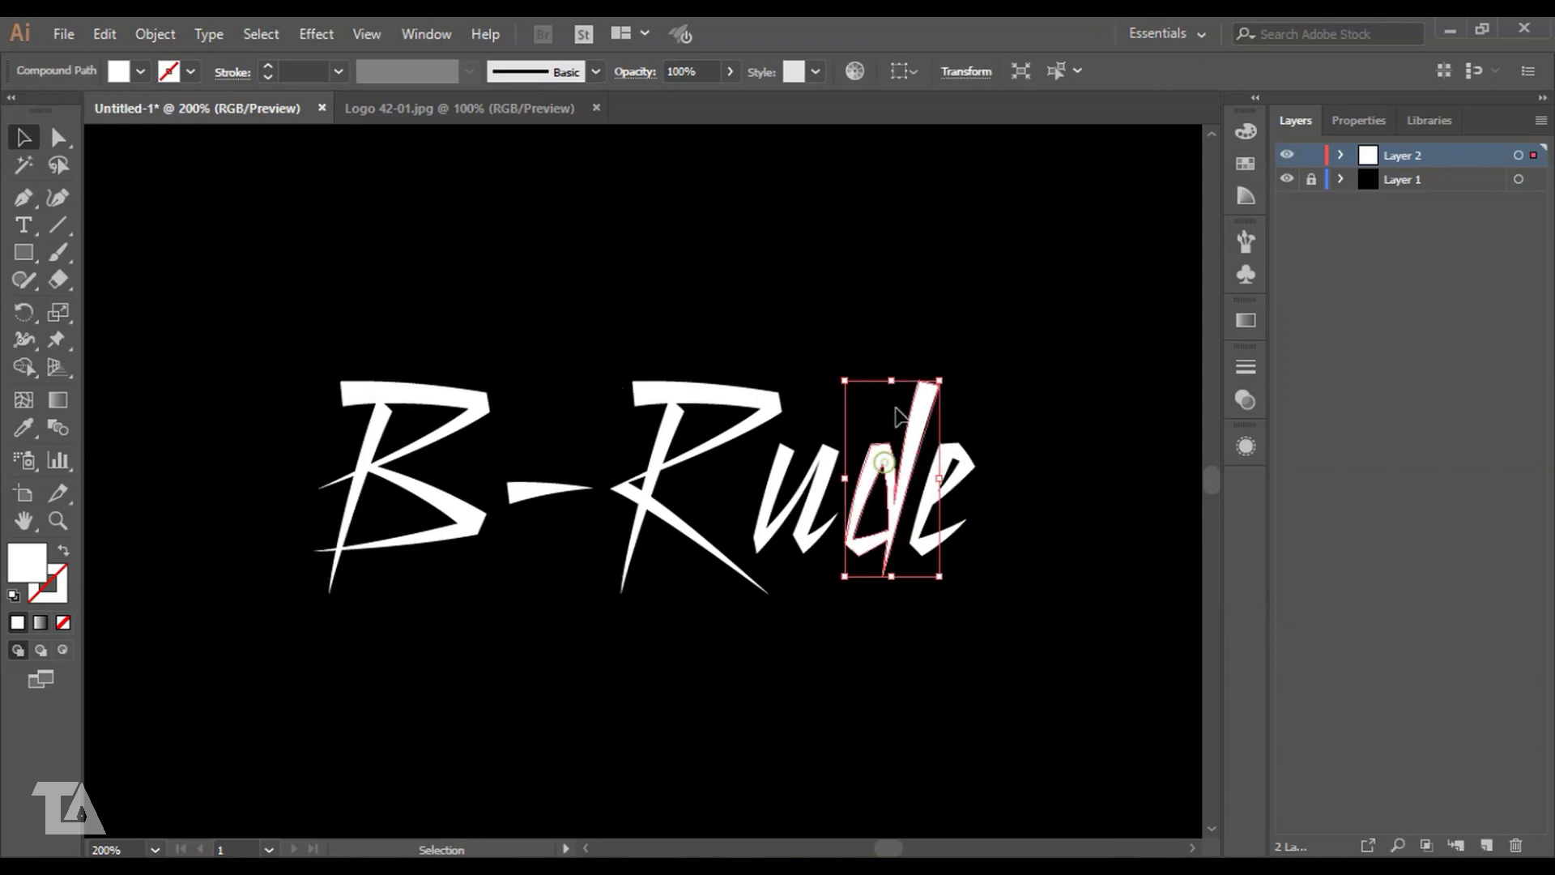
{"action": "left_click", "coordinate": [902, 301]}
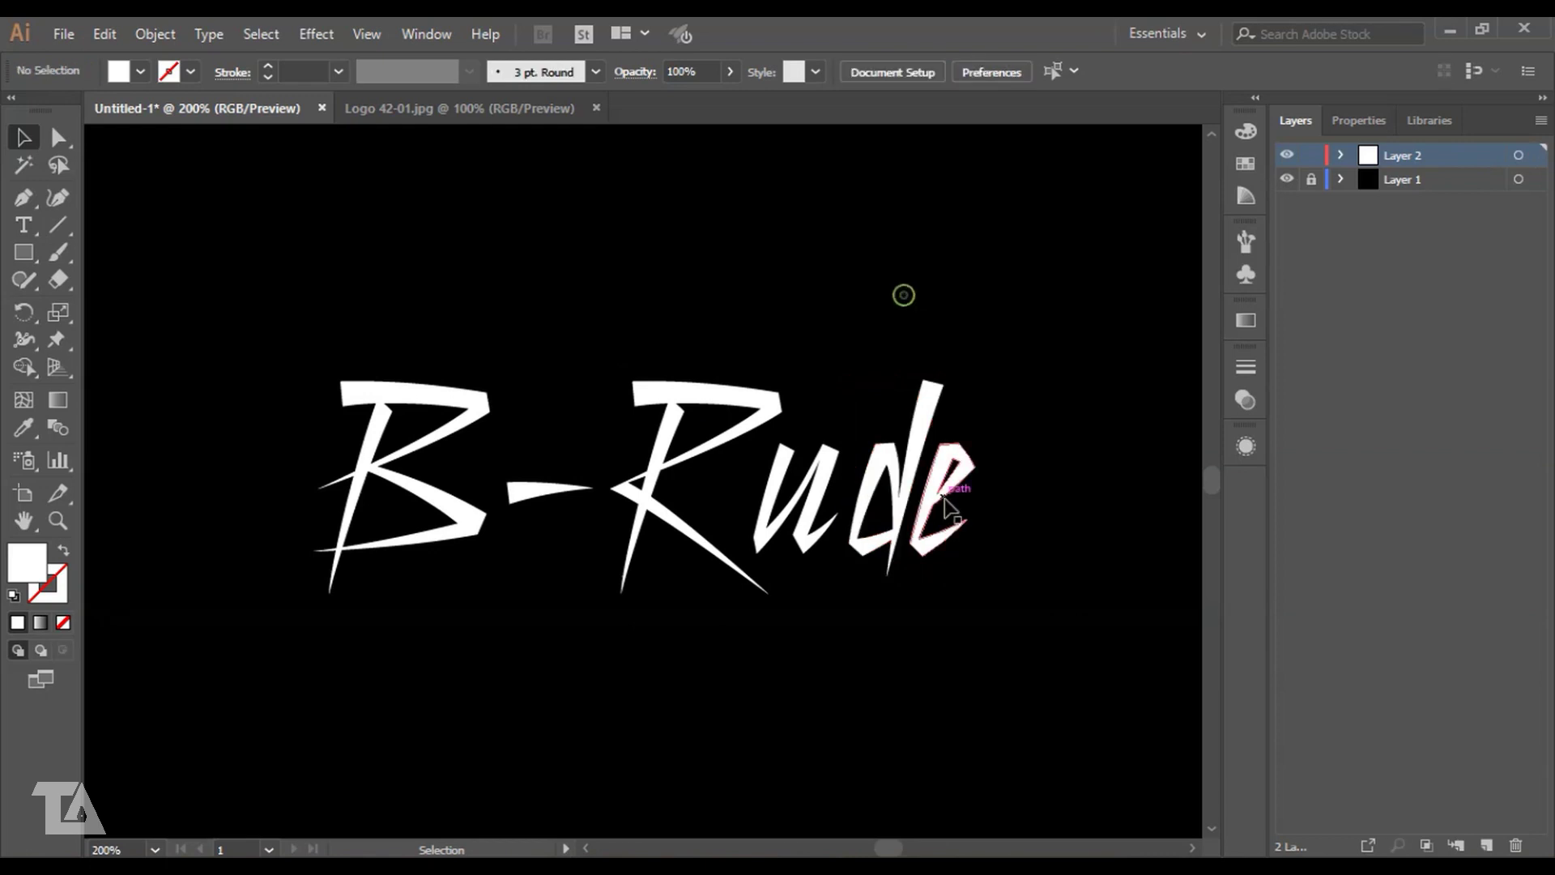
{"action": "left_click", "coordinate": [952, 510]}
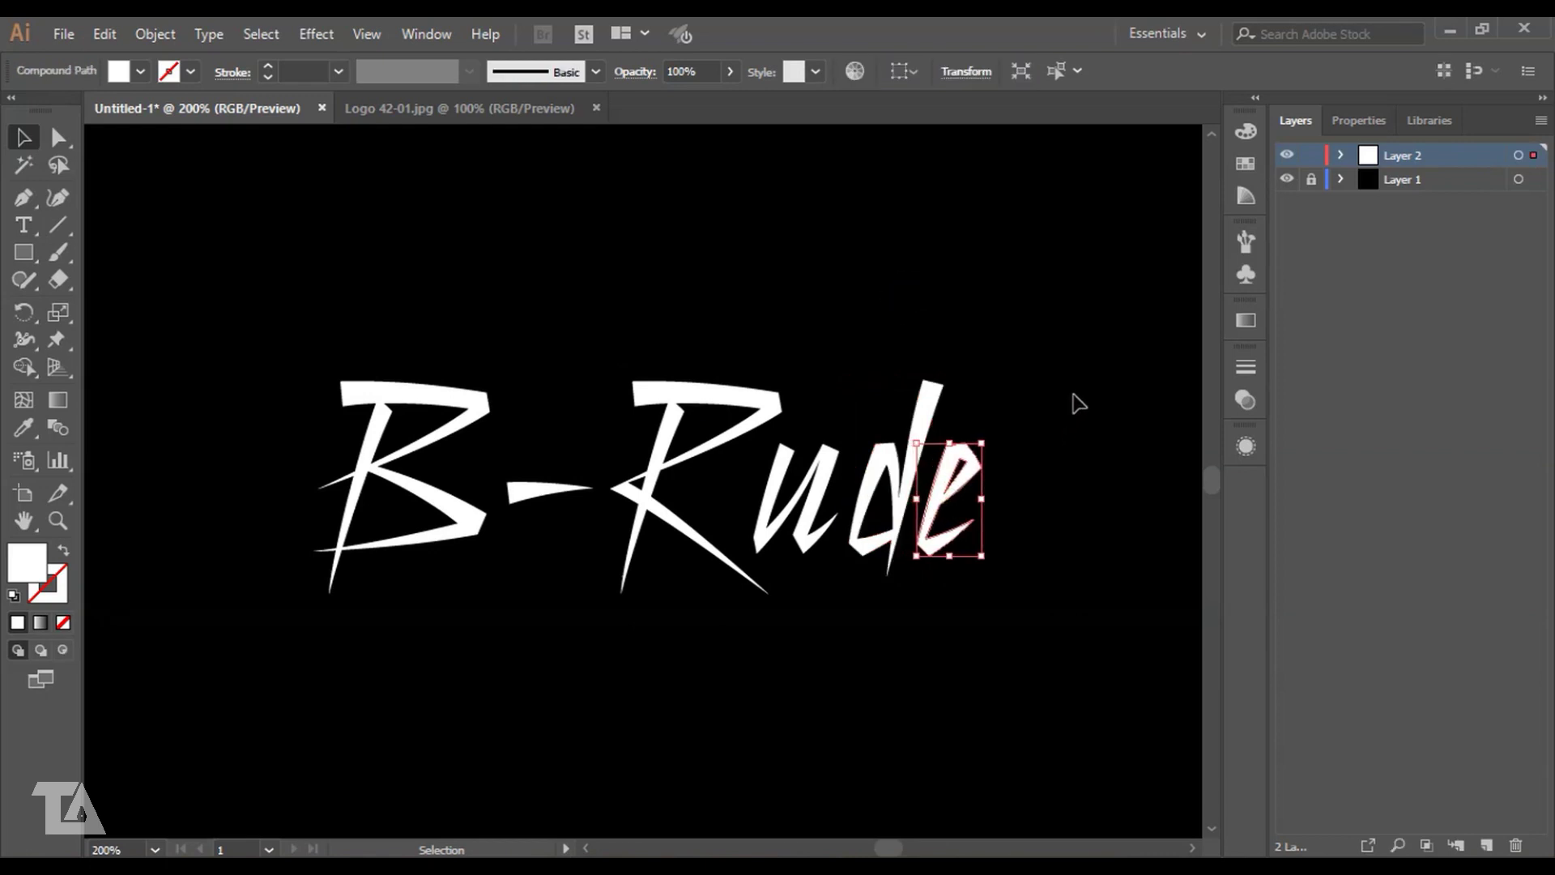
{"action": "left_click", "coordinate": [1073, 394]}
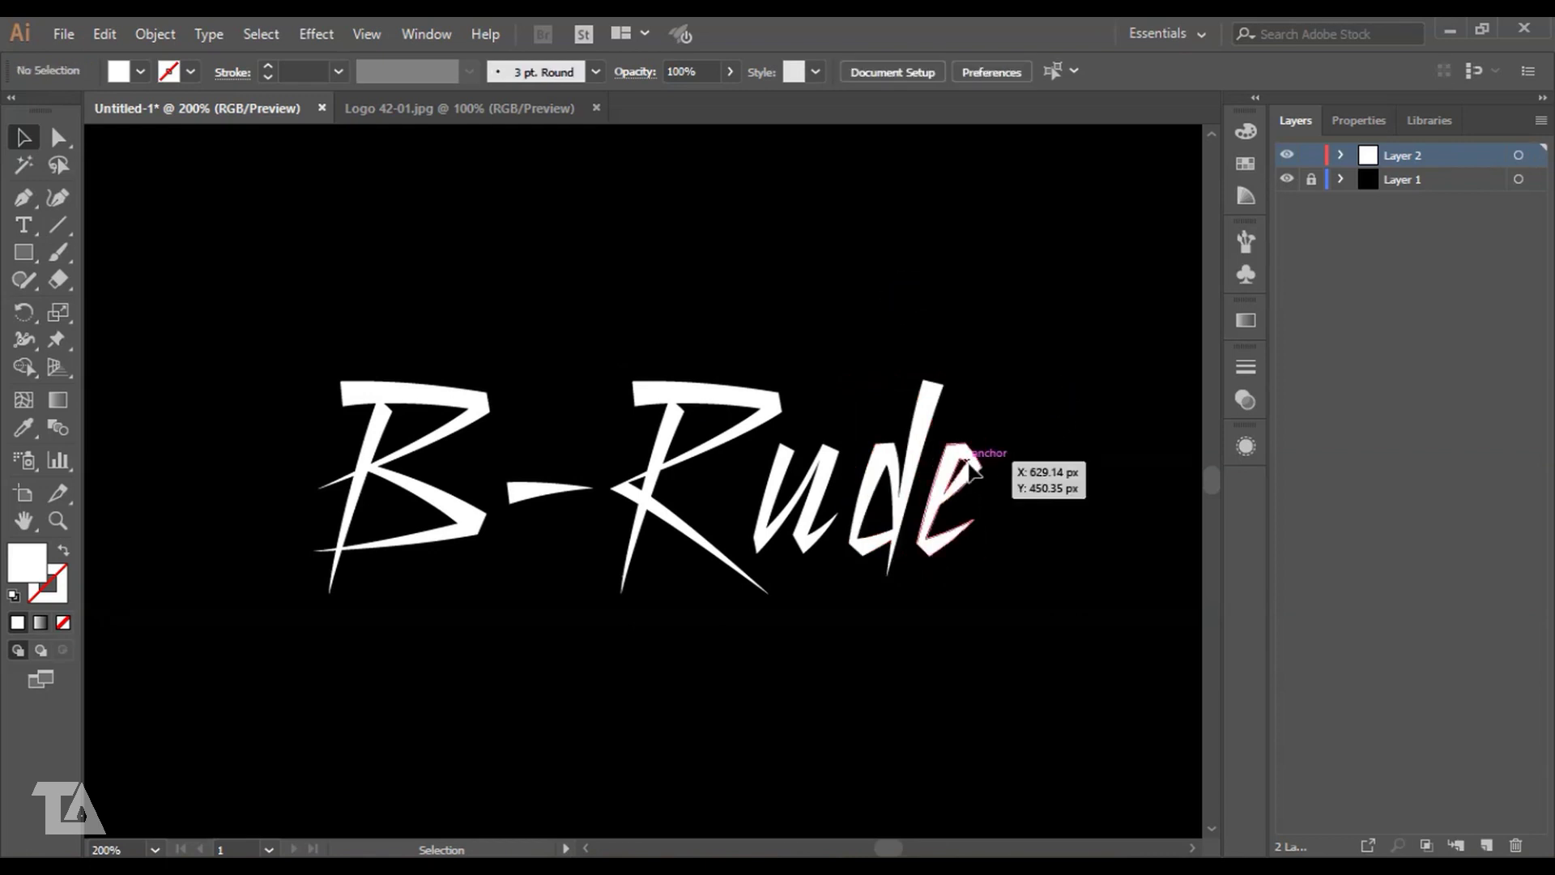
{"action": "left_click_drag", "start_coordinate": [976, 461], "coordinate": [981, 458]}
{"action": "left_click", "coordinate": [1069, 362]}
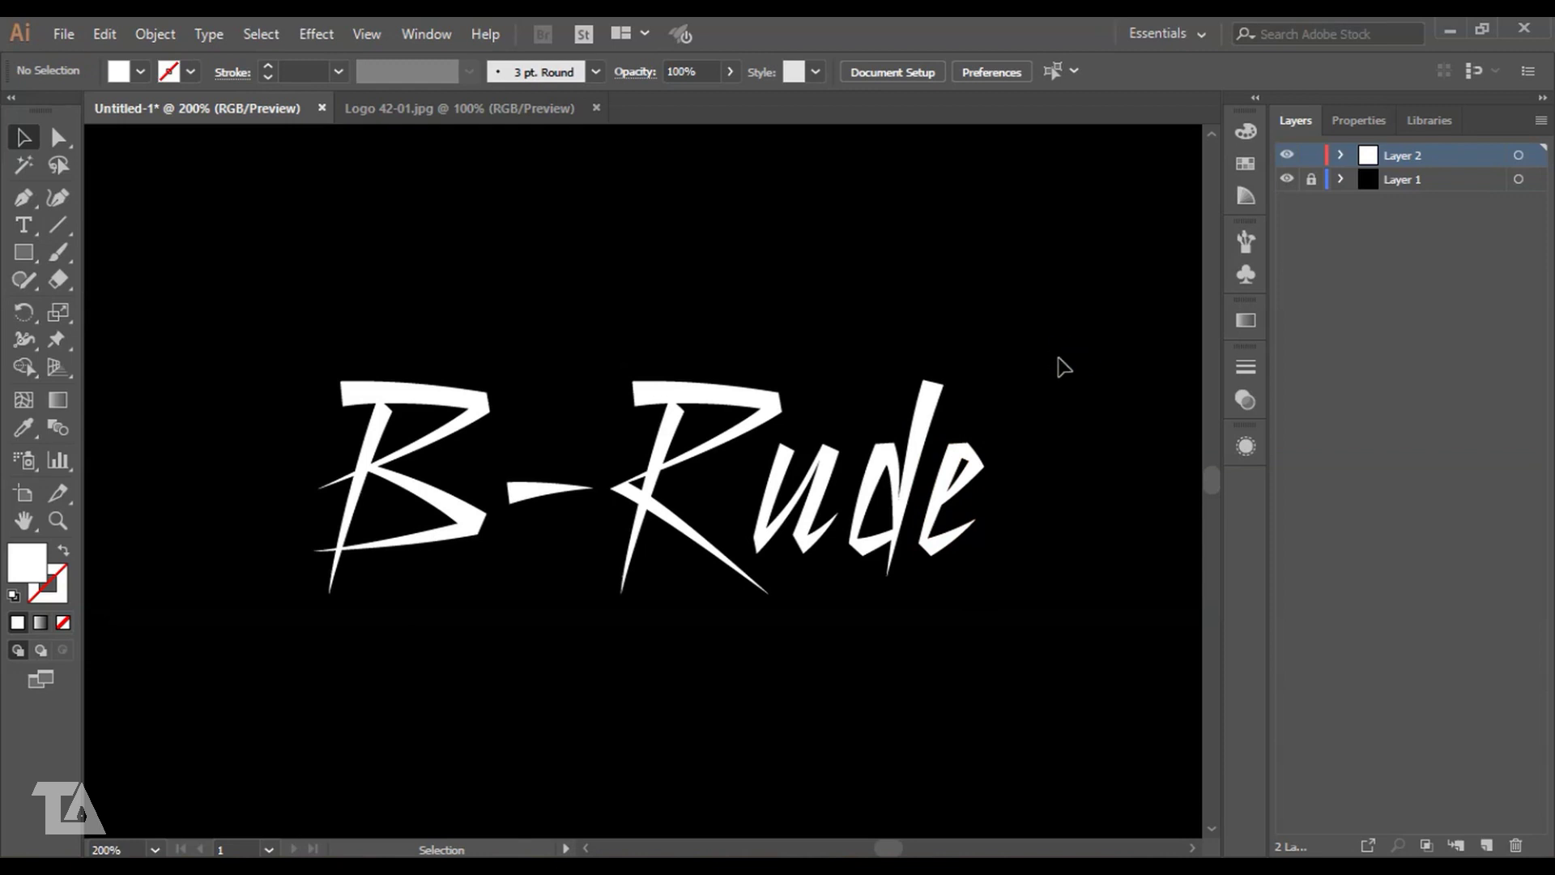
- Nudge the hyphen a little left and check the letter B
{"action": "left_click", "coordinate": [569, 495]}
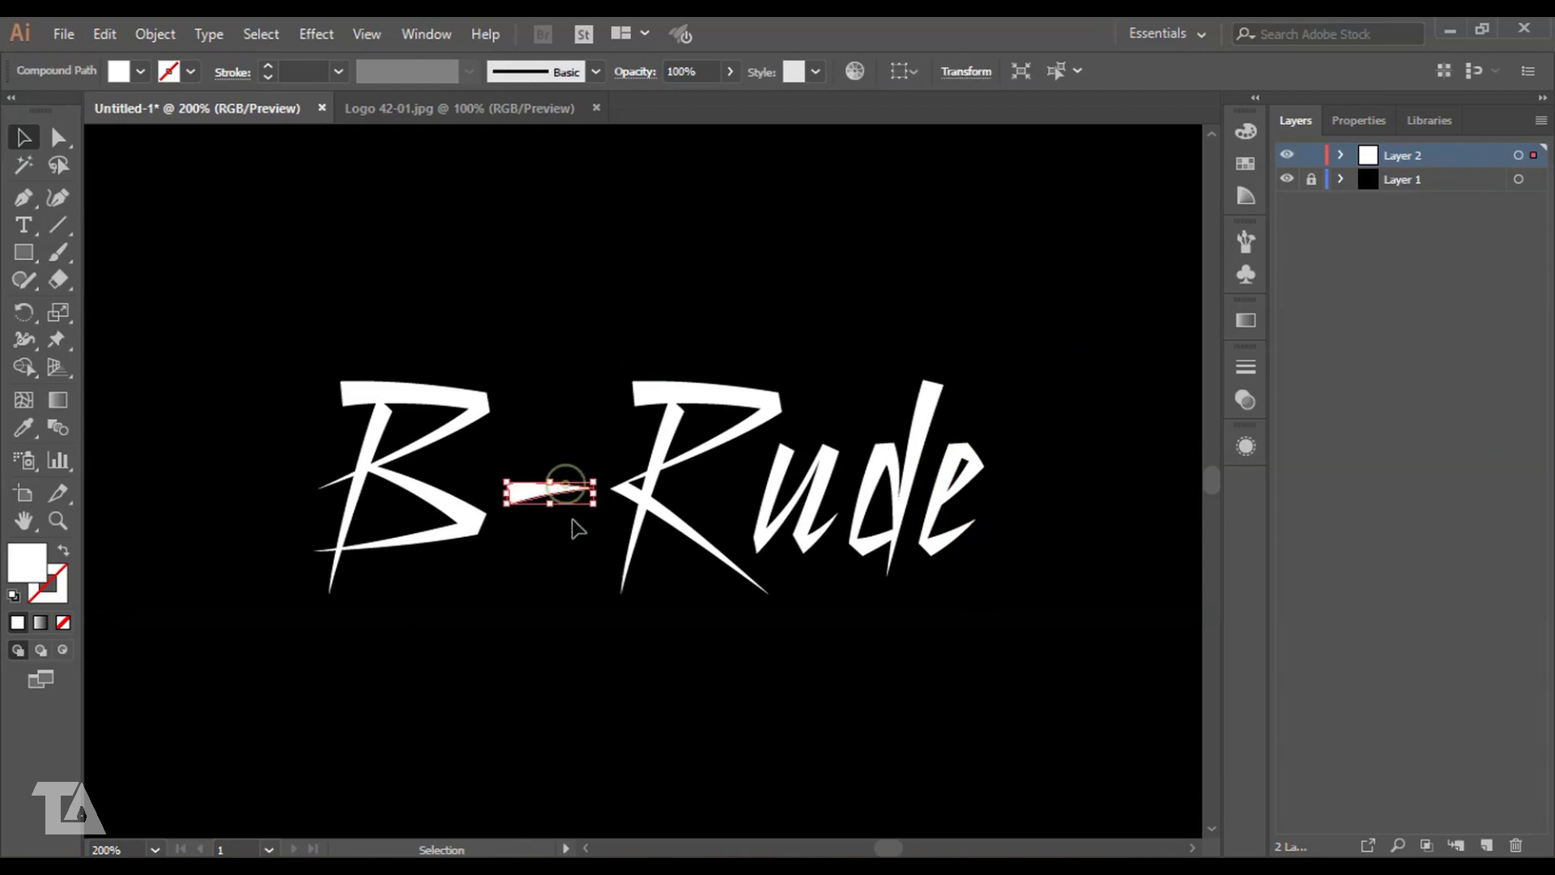
{"action": "key", "text": "Left"}
{"action": "key", "text": "Left"}
{"action": "left_click", "coordinate": [552, 578]}
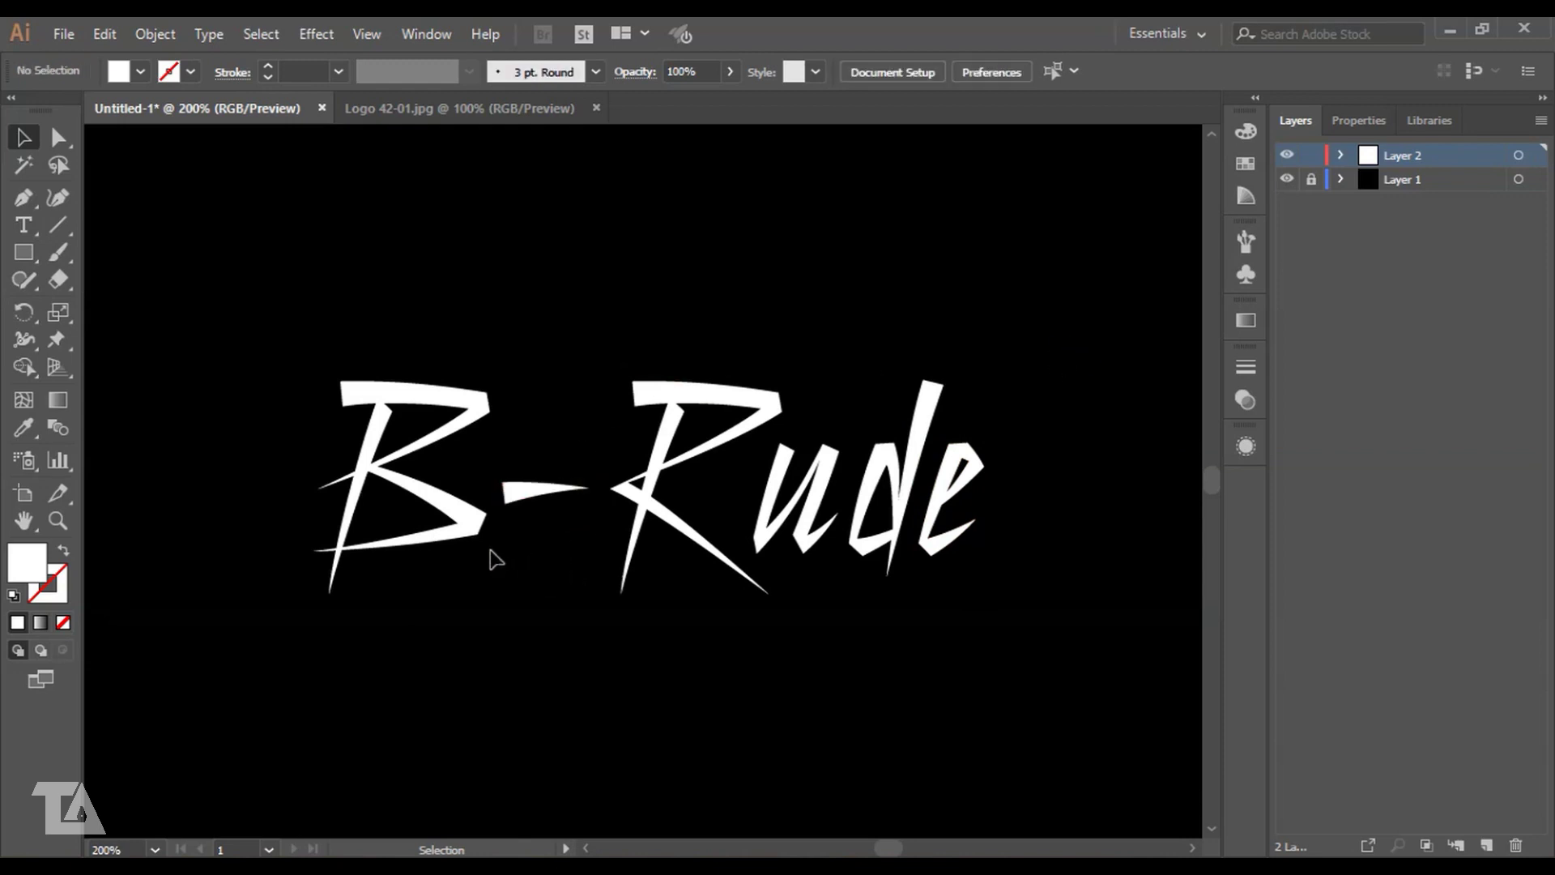
{"action": "left_click", "coordinate": [527, 492]}
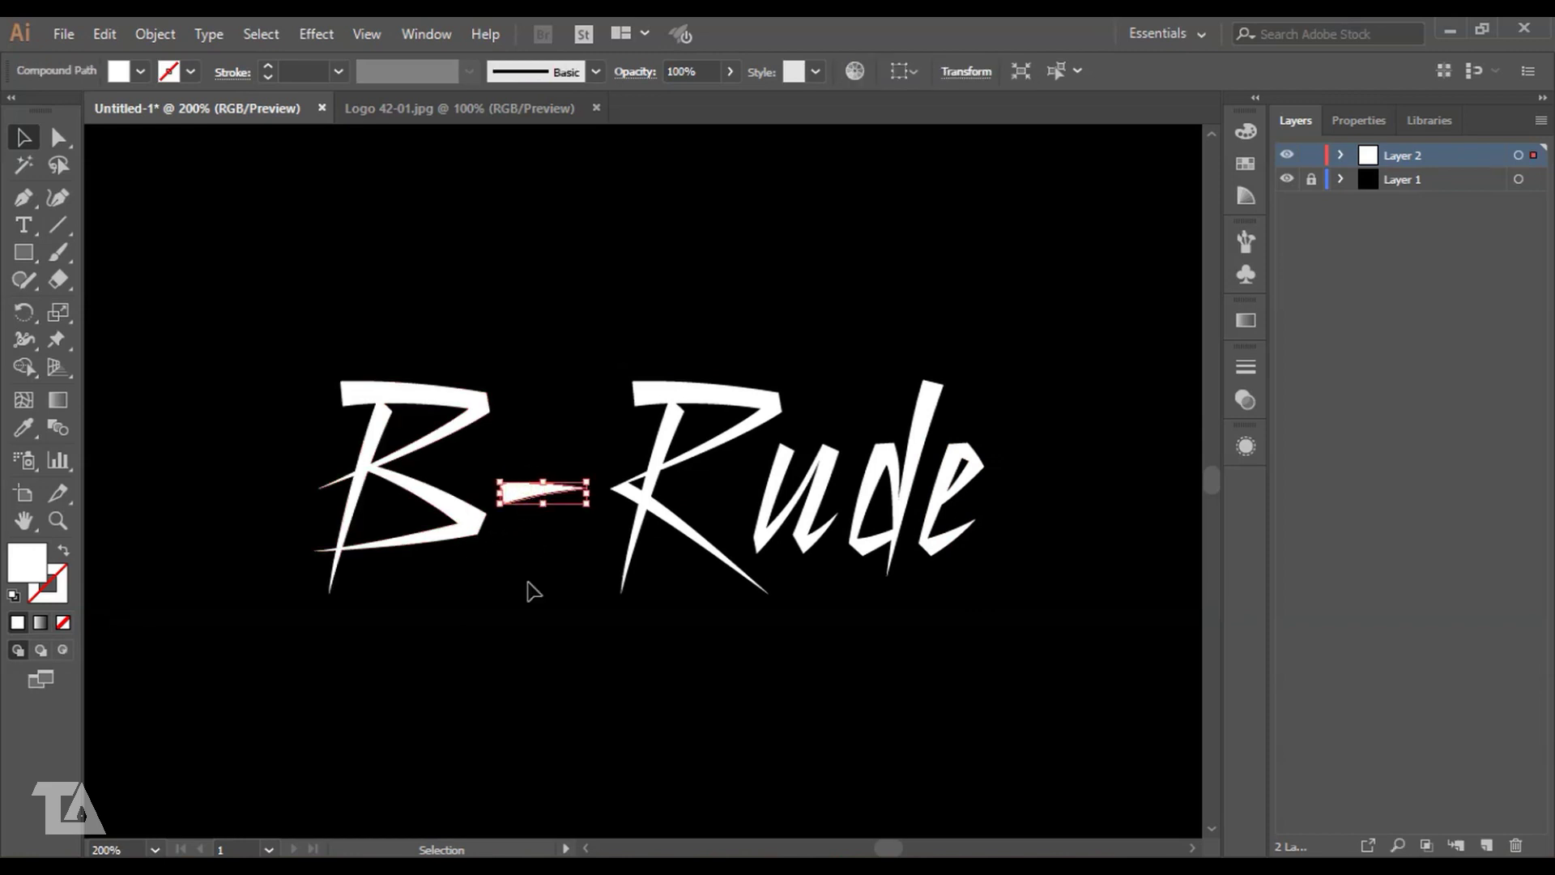
{"action": "left_click", "coordinate": [527, 591]}
{"action": "left_click", "coordinate": [461, 537]}
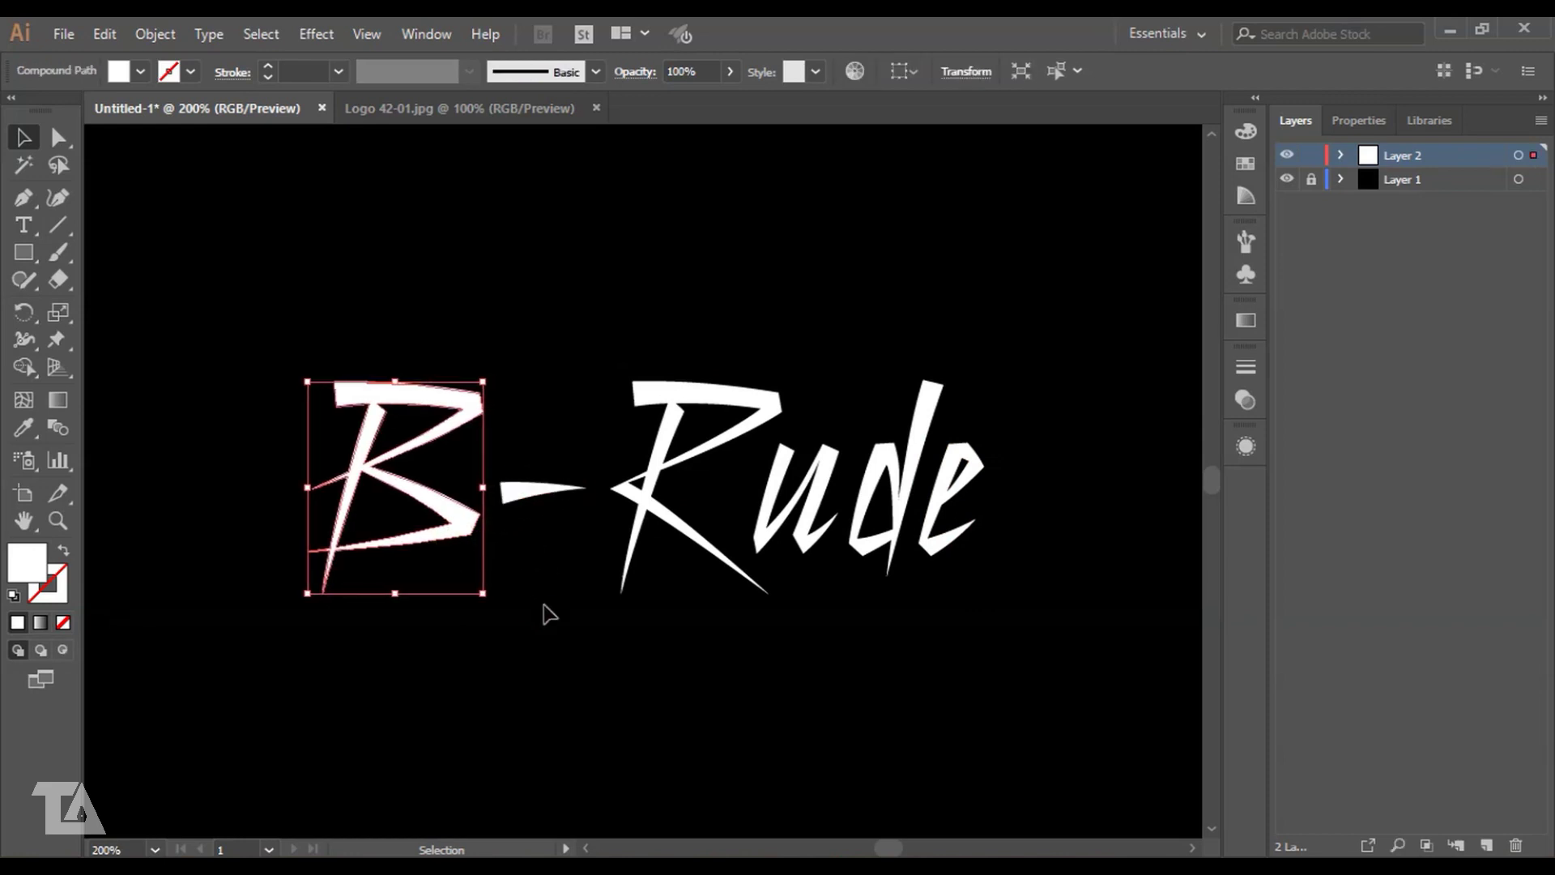
{"action": "left_click", "coordinate": [549, 614]}
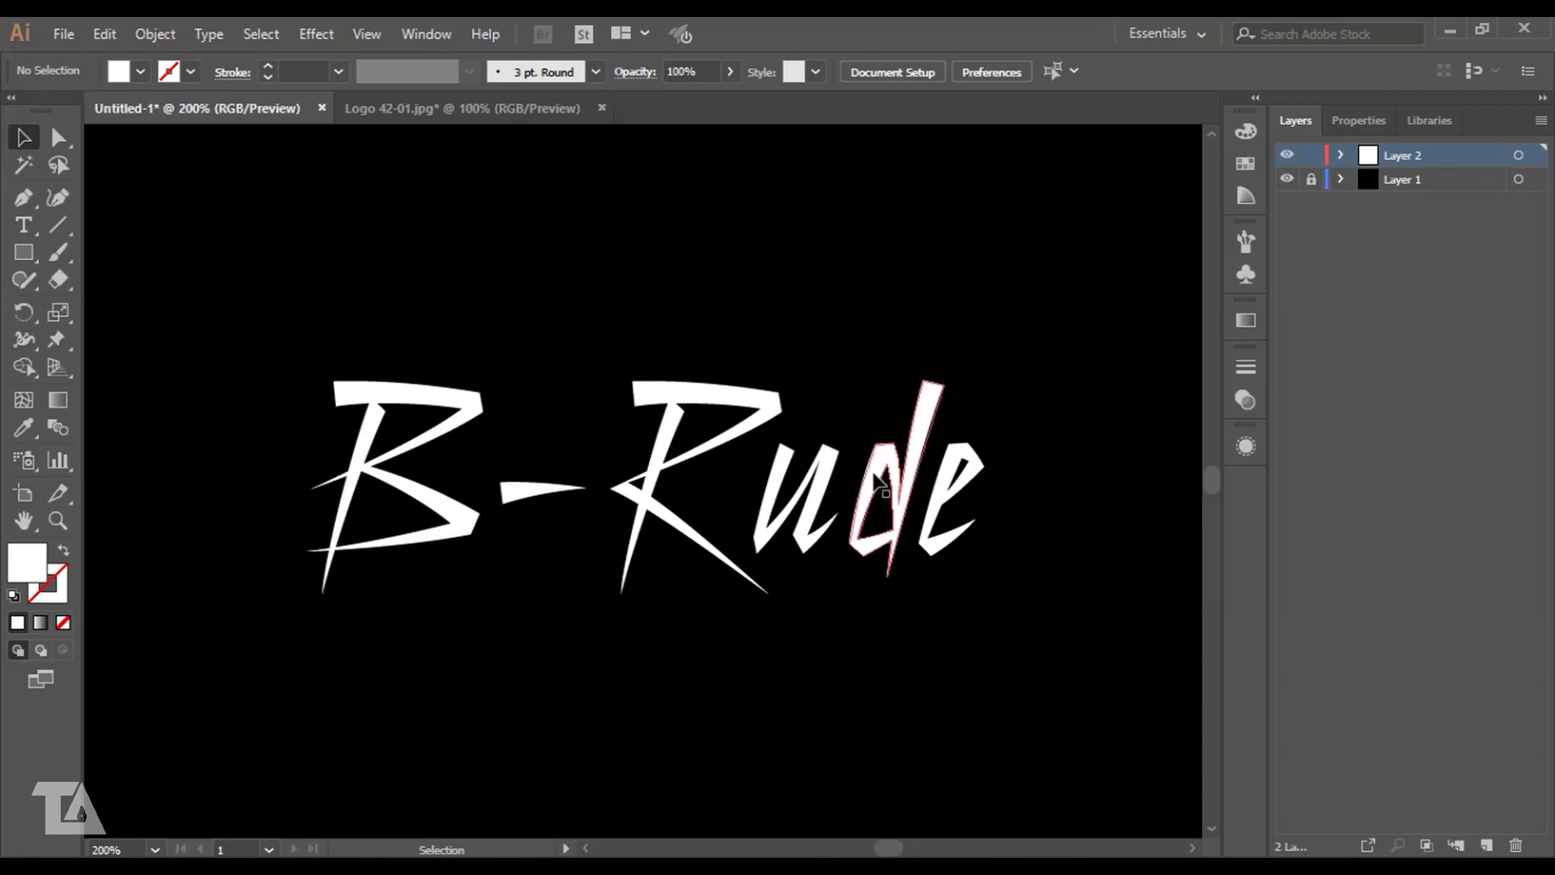
- Recheck the d and B, then marquee-select the whole B-Rude word
{"action": "mouse_move", "coordinate": [874, 424]}
{"action": "left_mouse_down"}
{"action": "mouse_move", "coordinate": [982, 580]}
{"action": "mouse_move", "coordinate": [975, 502]}
{"action": "left_mouse_up"}
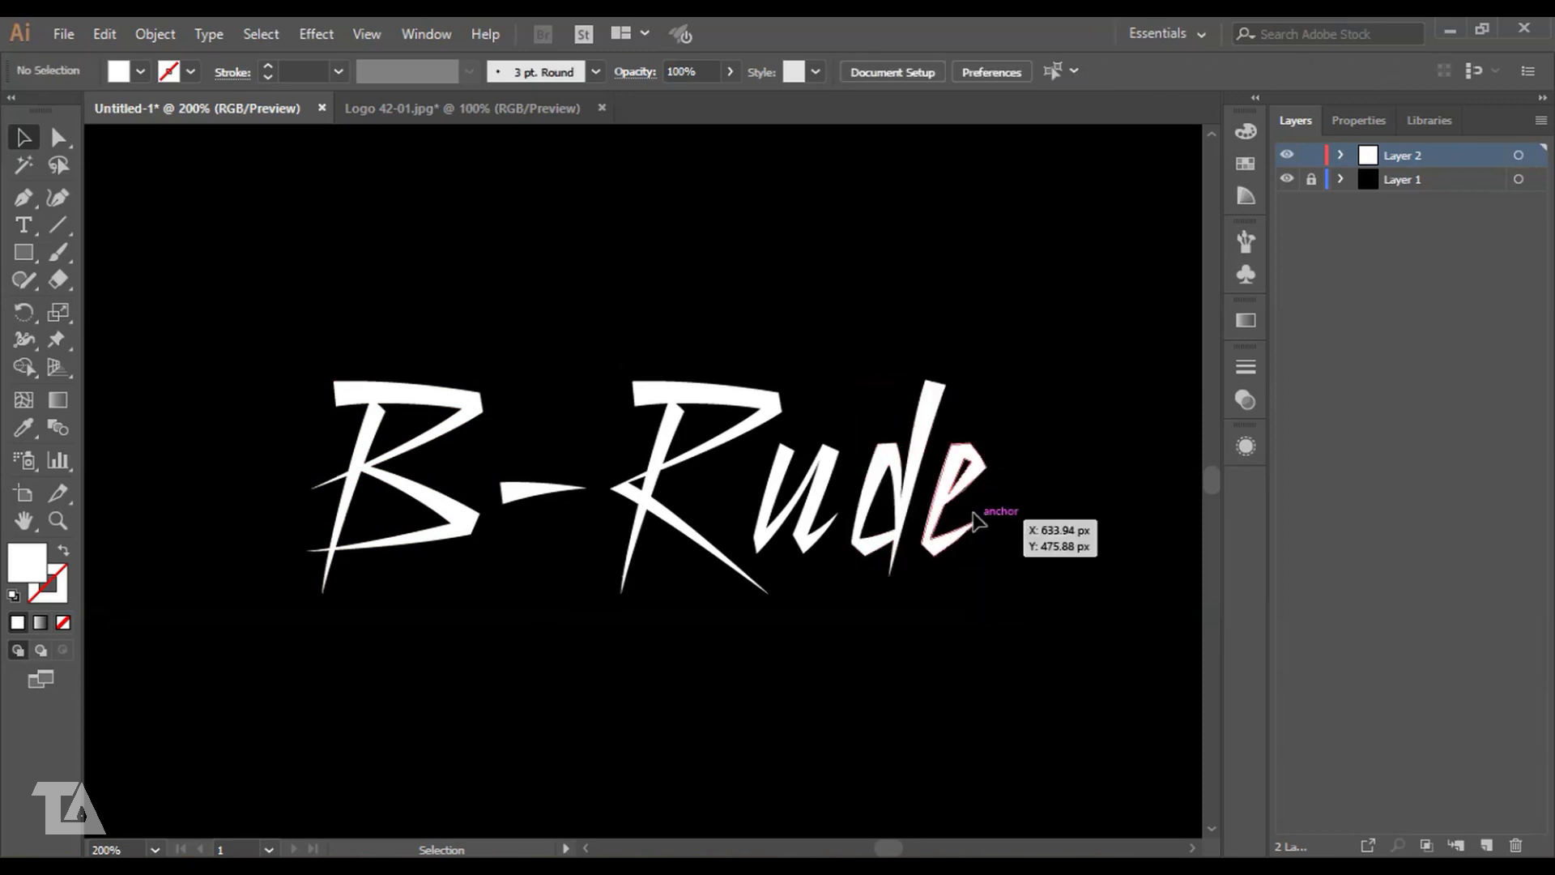
{"action": "left_click", "coordinate": [1057, 470]}
{"action": "left_click", "coordinate": [927, 453]}
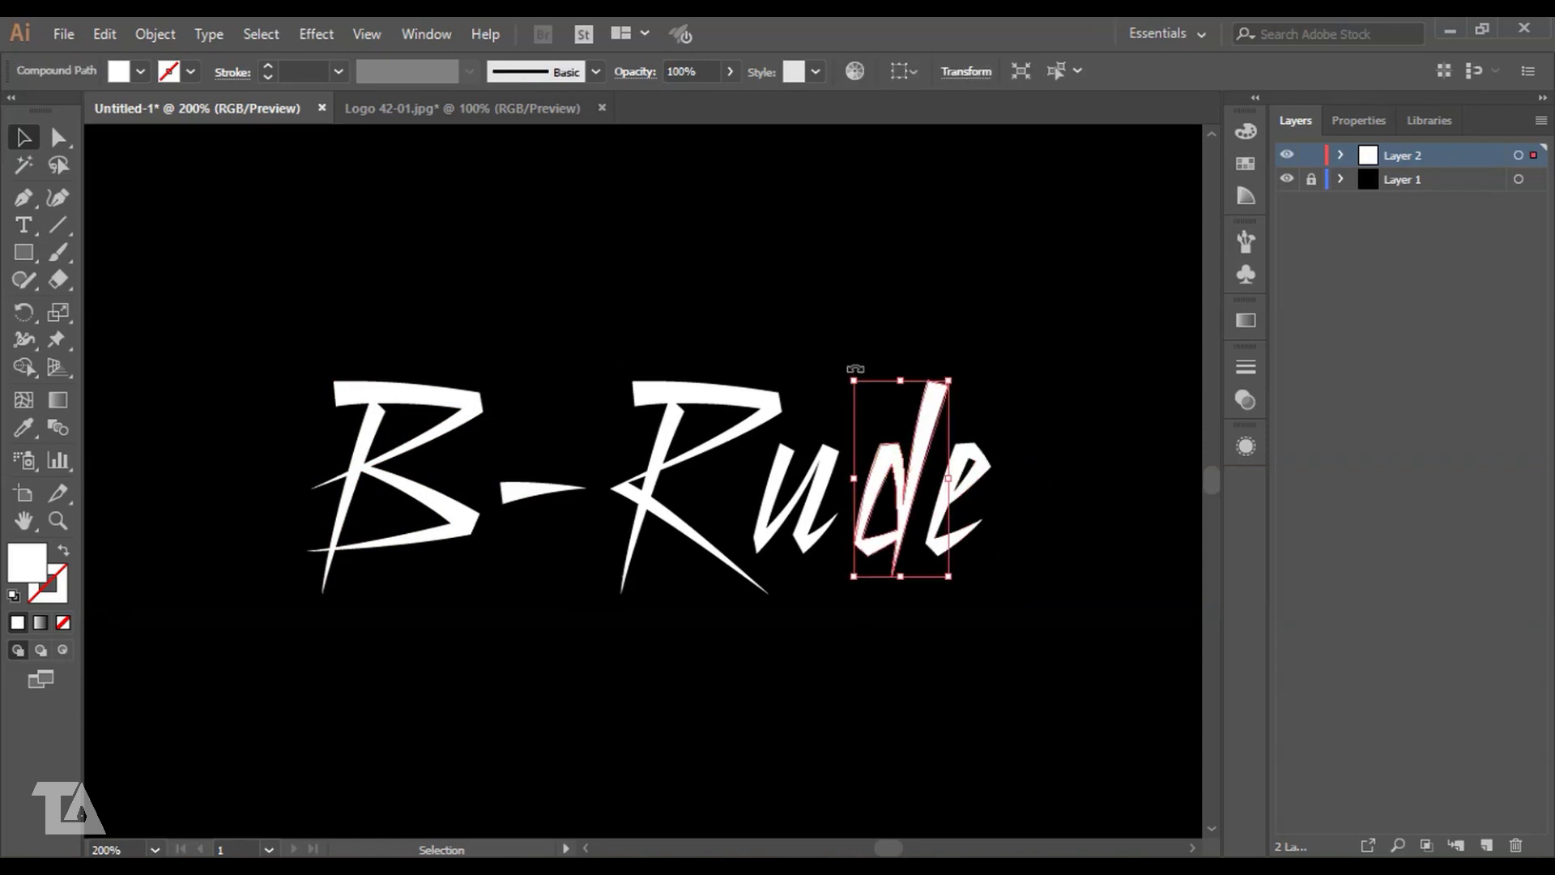
{"action": "left_click", "coordinate": [812, 329]}
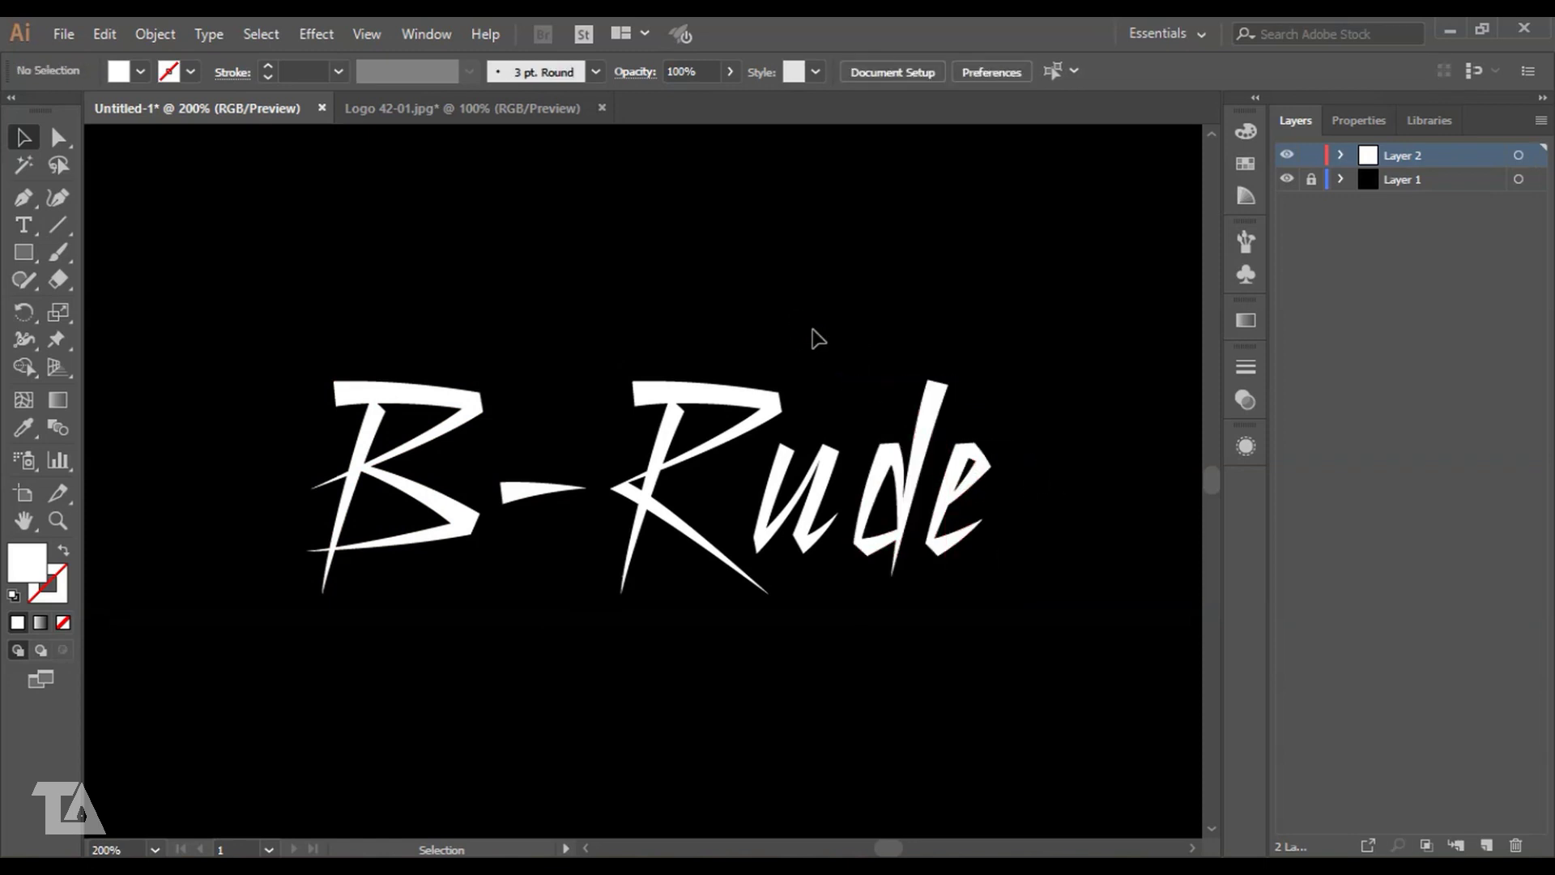
{"action": "left_click", "coordinate": [455, 516]}
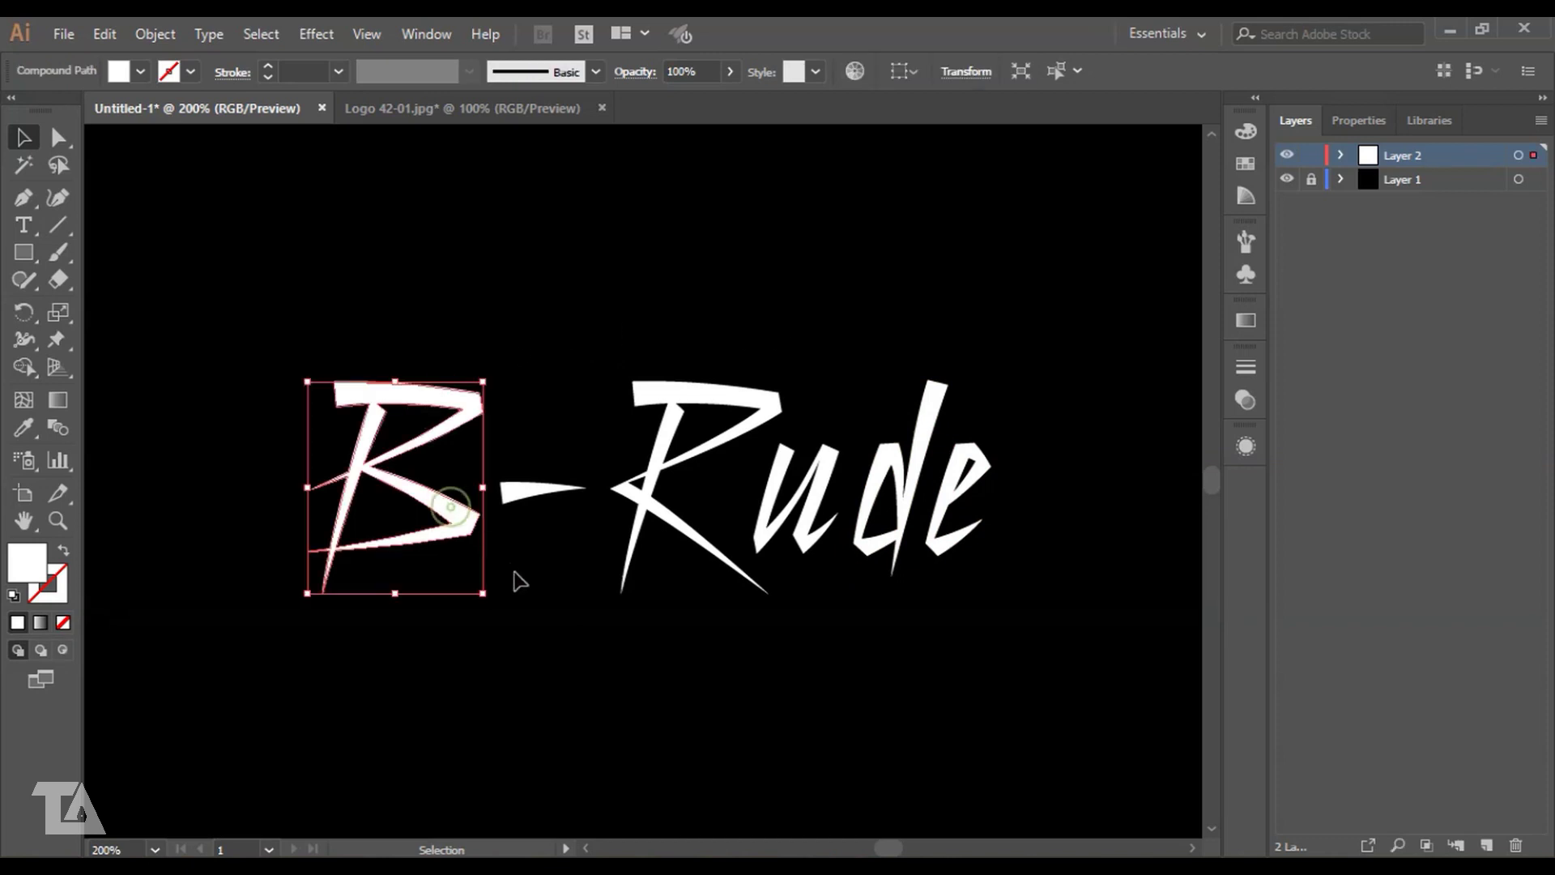
{"action": "left_click", "coordinate": [553, 609]}
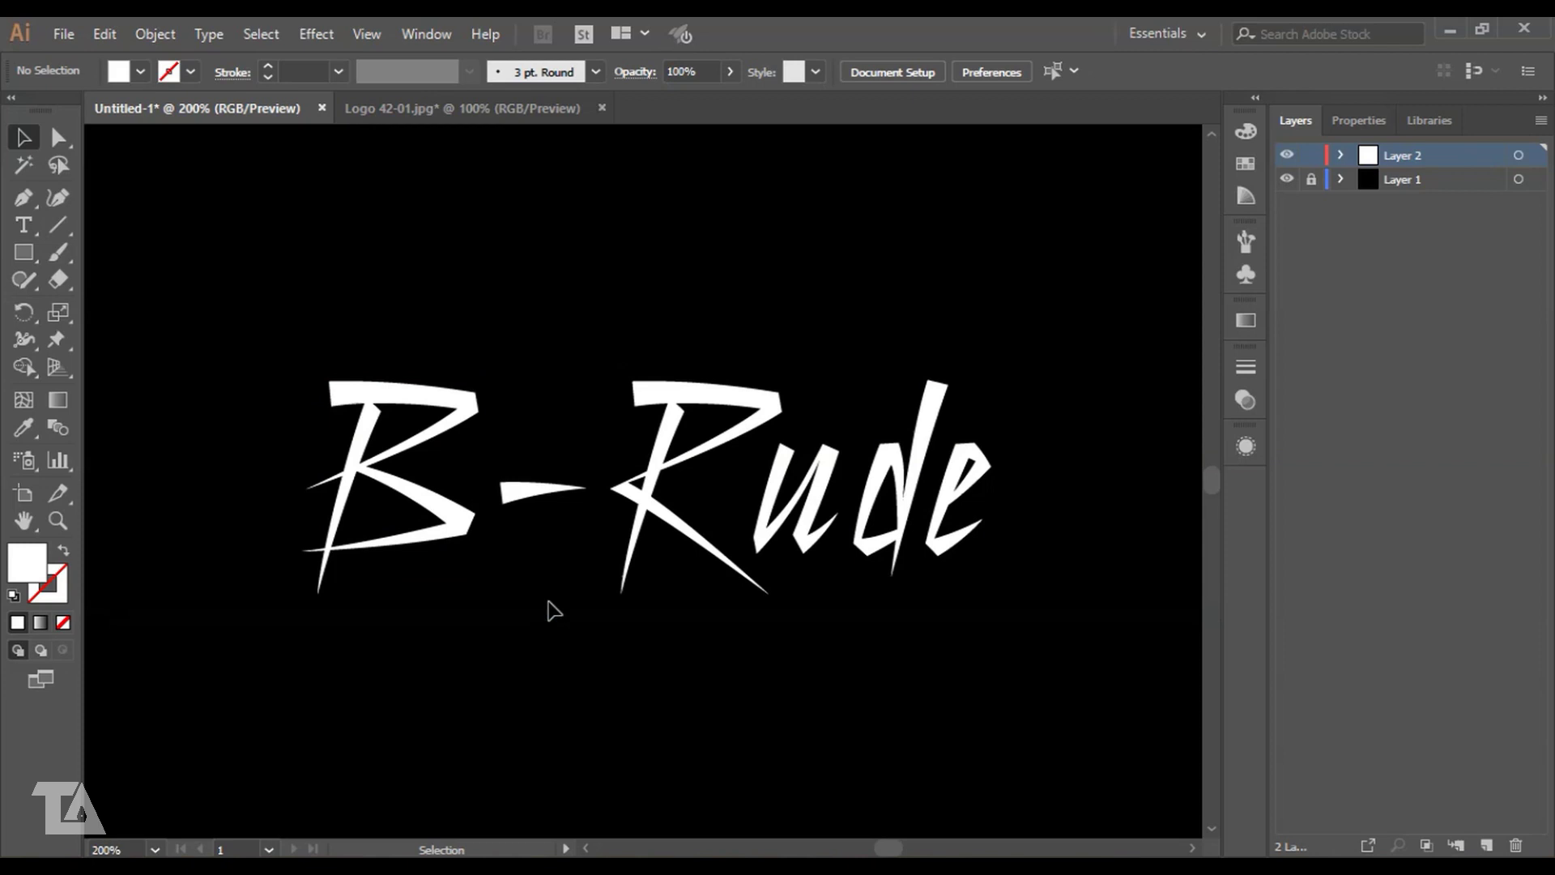
{"action": "left_click_drag", "start_coordinate": [226, 285], "coordinate": [1036, 616]}
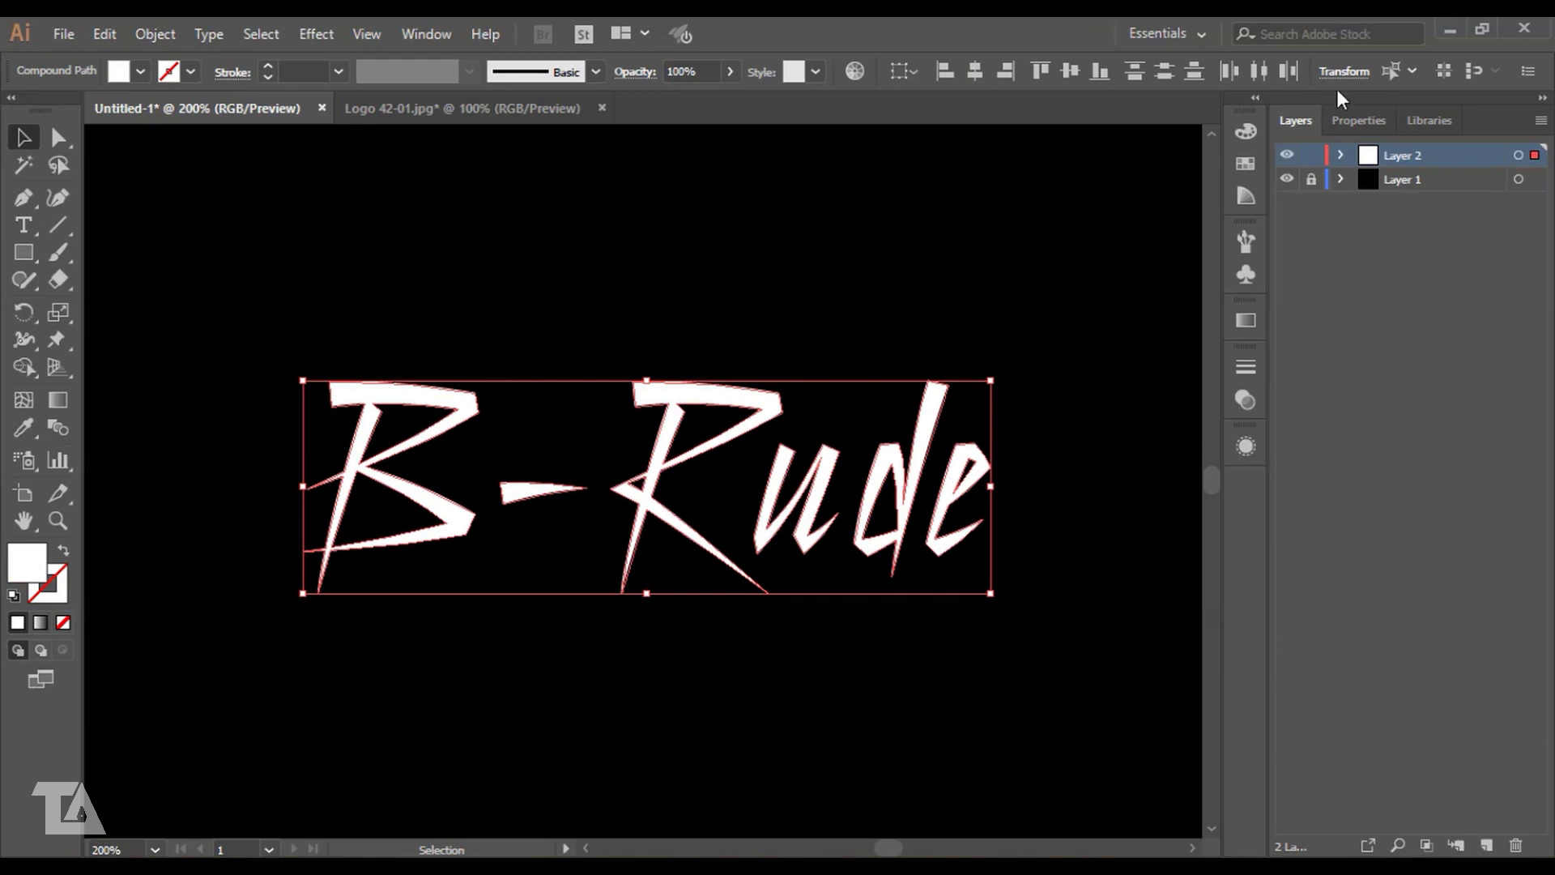
- Raise the word's shear angle by five steps in Transform
{"action": "left_click", "coordinate": [1344, 73]}
{"action": "left_click", "coordinate": [1289, 166]}
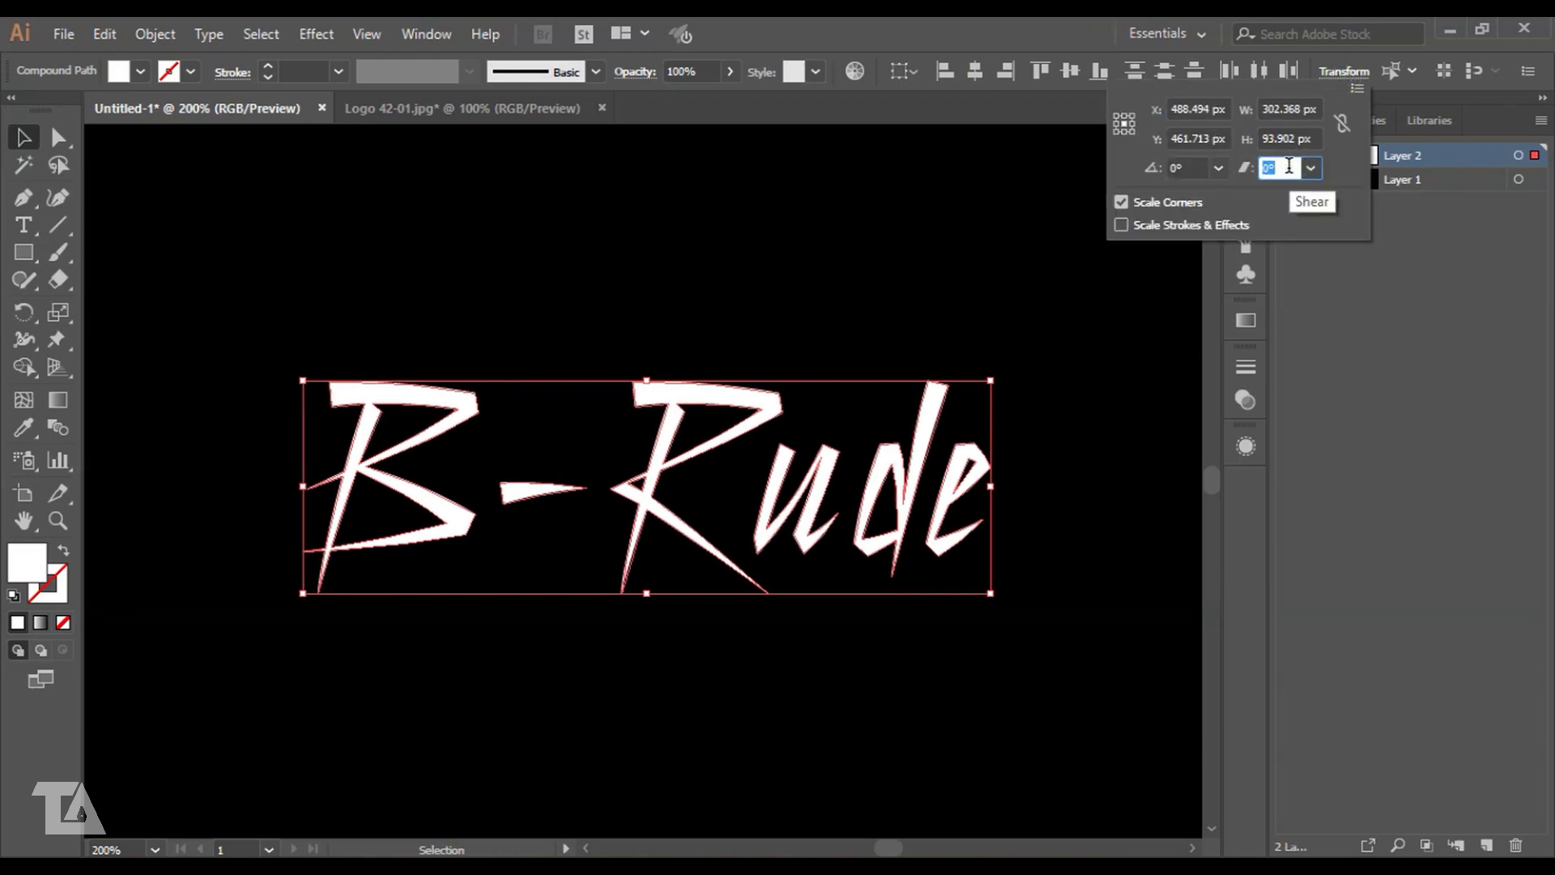
{"action": "key", "text": "Up"}
{"action": "key", "text": "Up"}
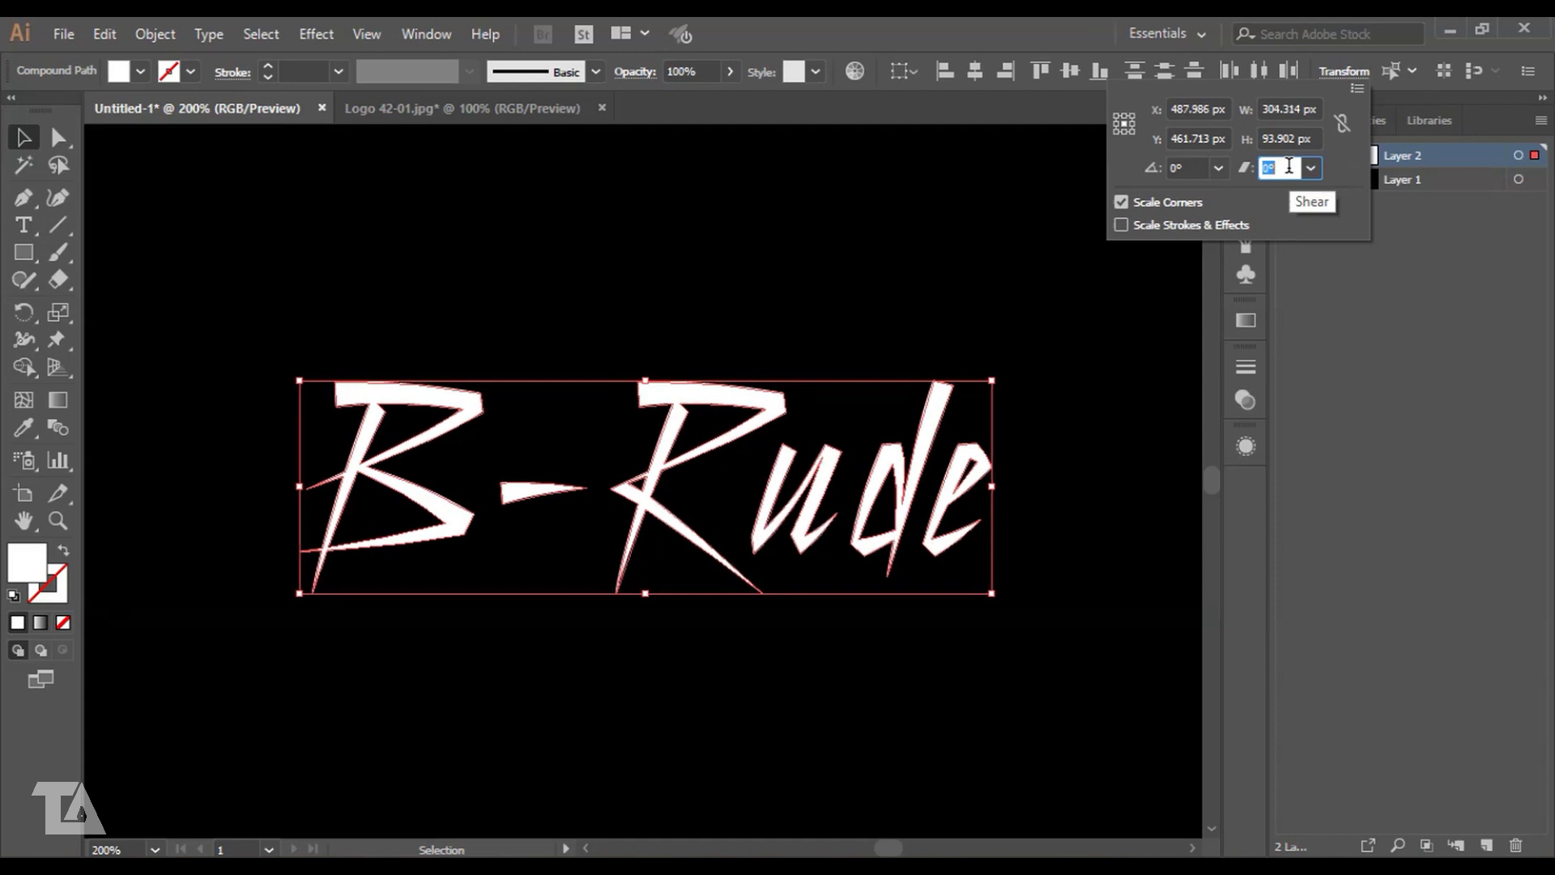
{"action": "key", "text": "Up"}
{"action": "key", "text": "Up"}
{"action": "key", "text": "Up"}
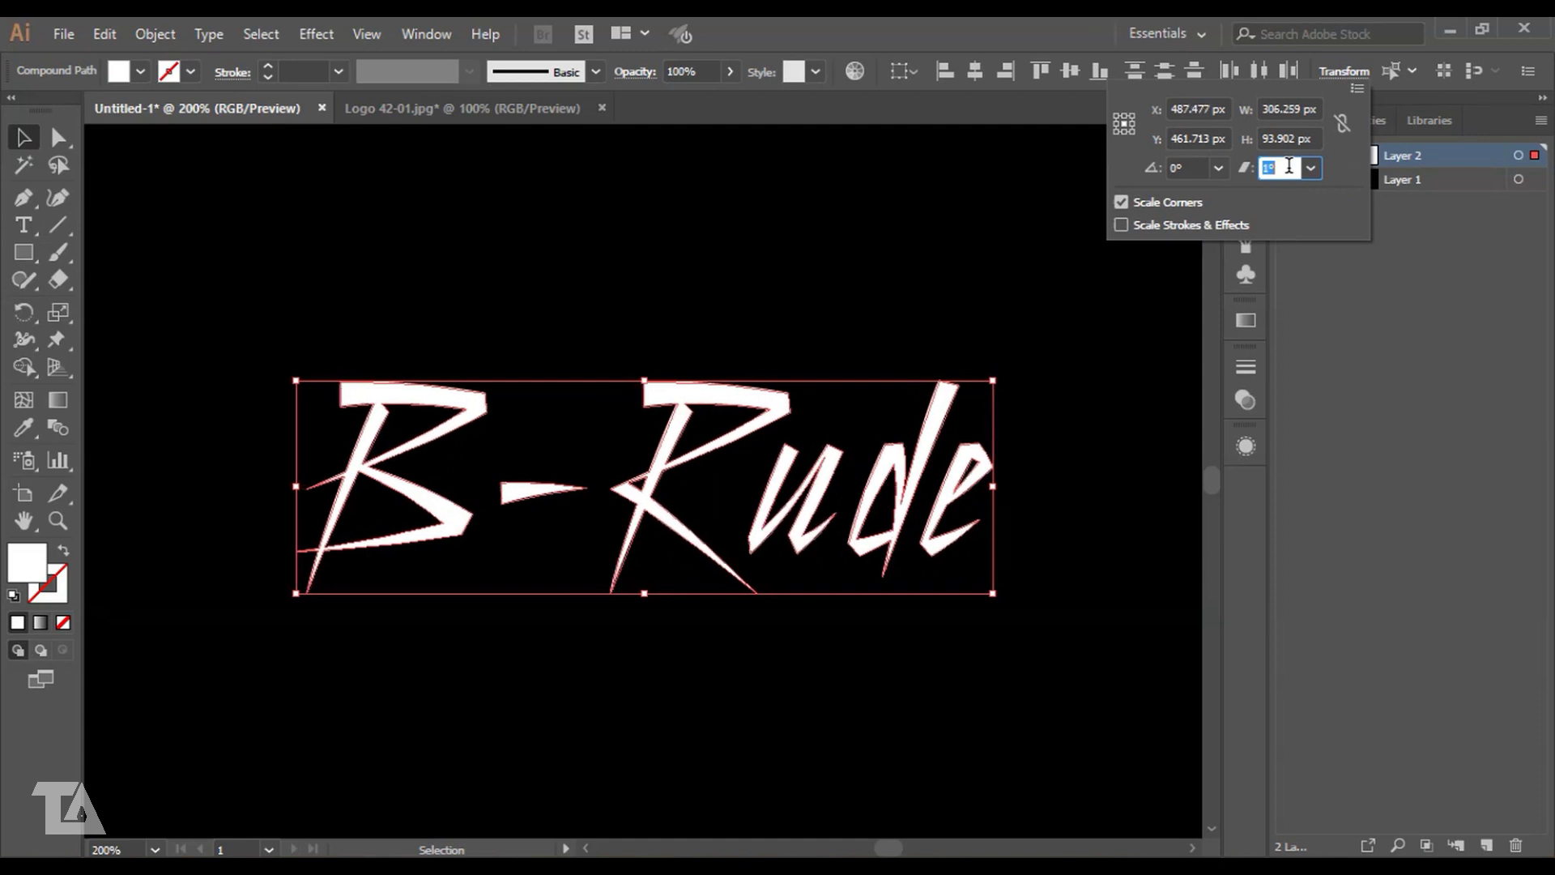
{"action": "key", "text": "Up"}
{"action": "key", "text": "Up"}
{"action": "key", "text": "Up"}
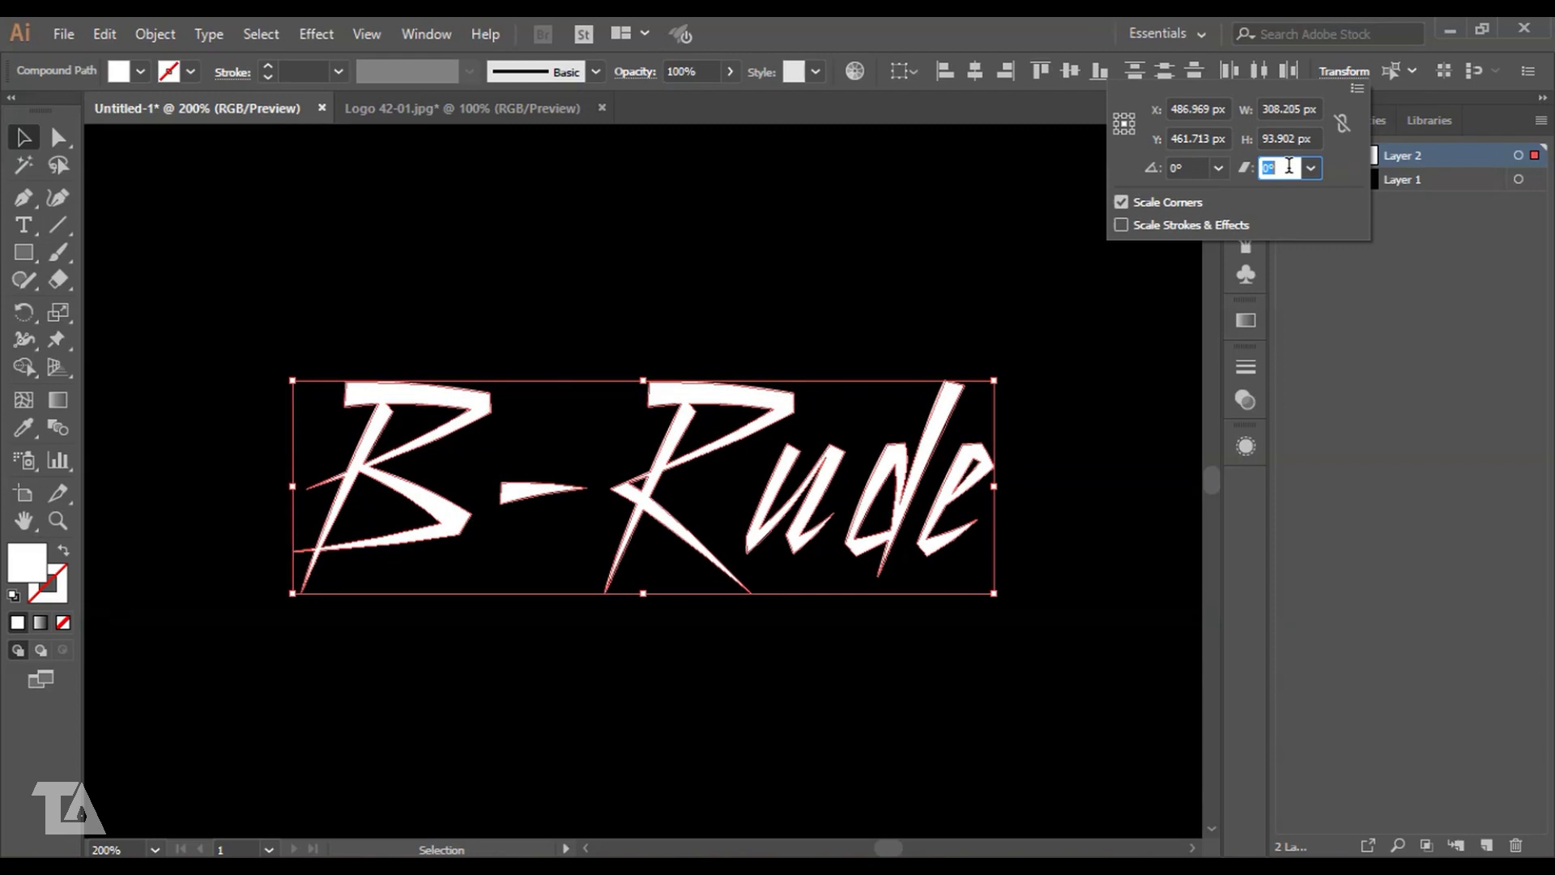
{"action": "key", "text": "Up"}
{"action": "key", "text": "Up"}
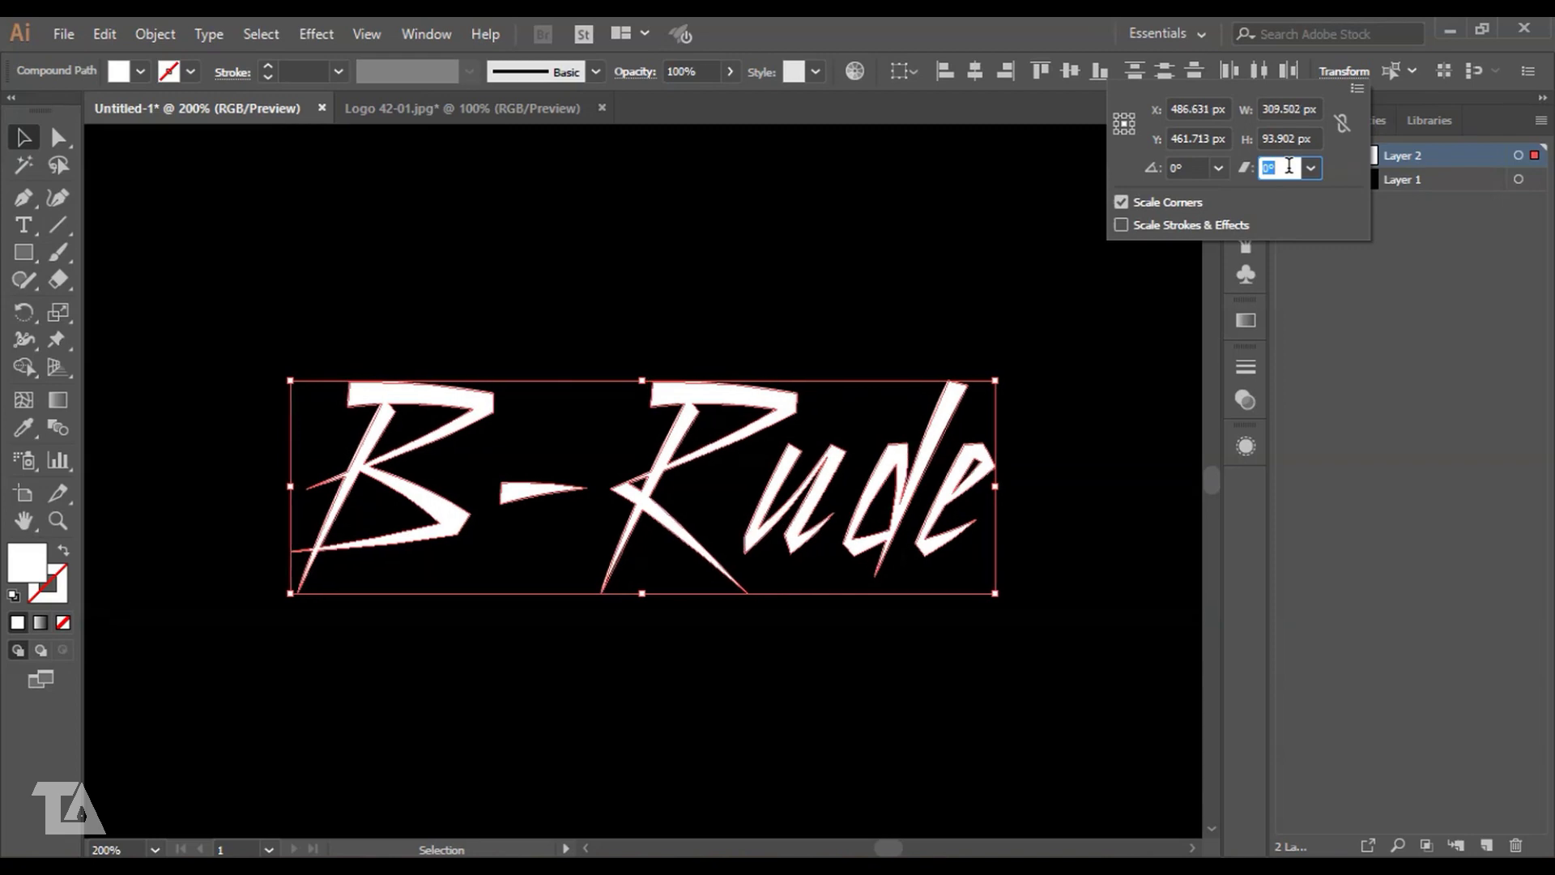
{"action": "key", "text": "Up"}
{"action": "key", "text": "Return"}
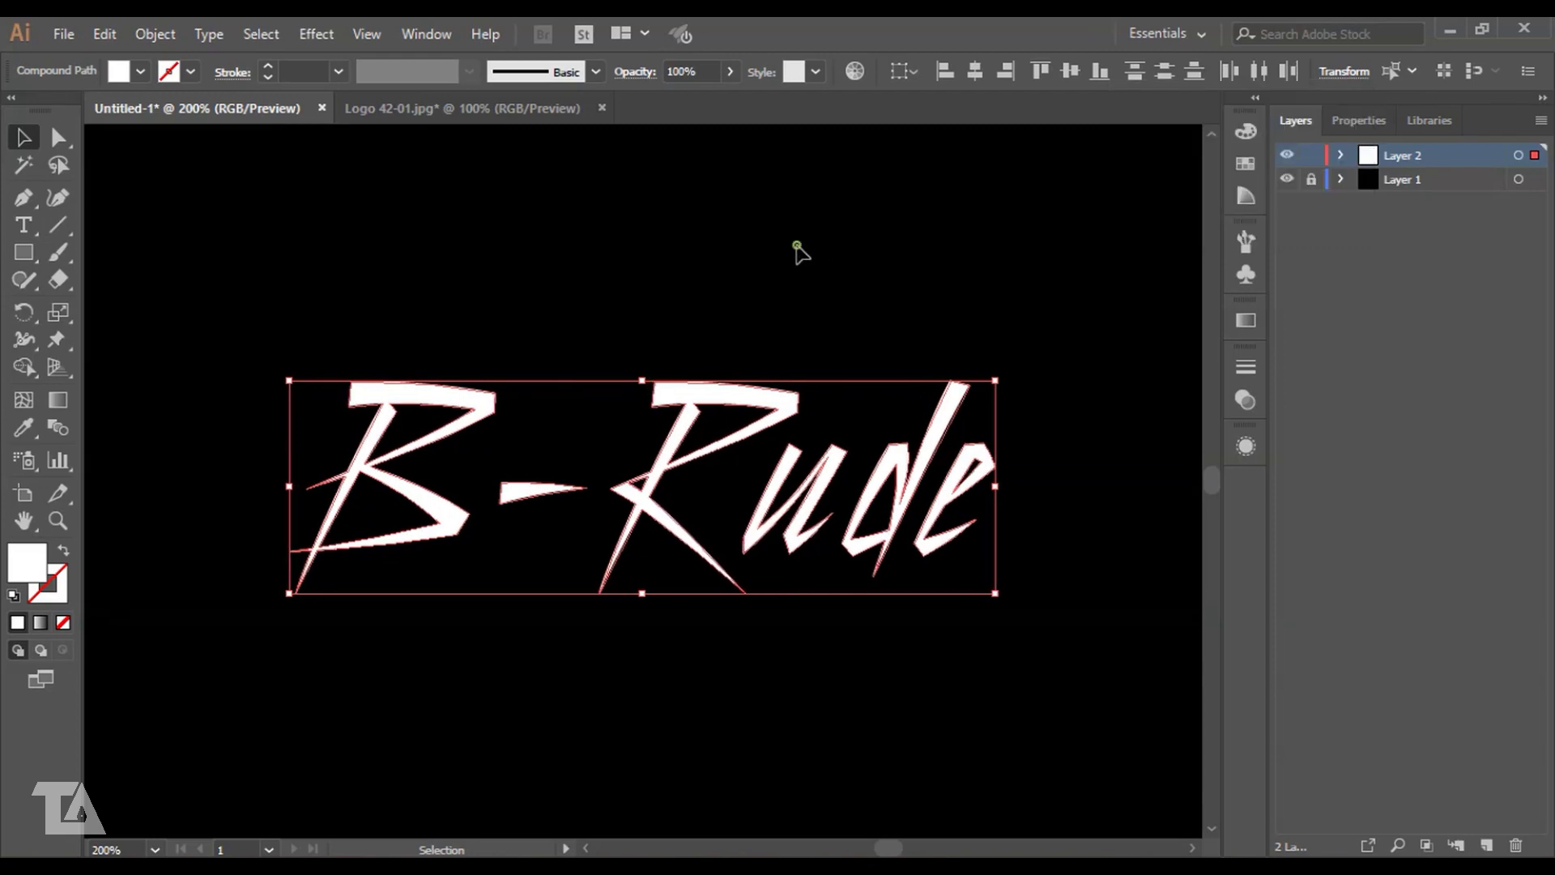
{"action": "left_click", "coordinate": [802, 254]}
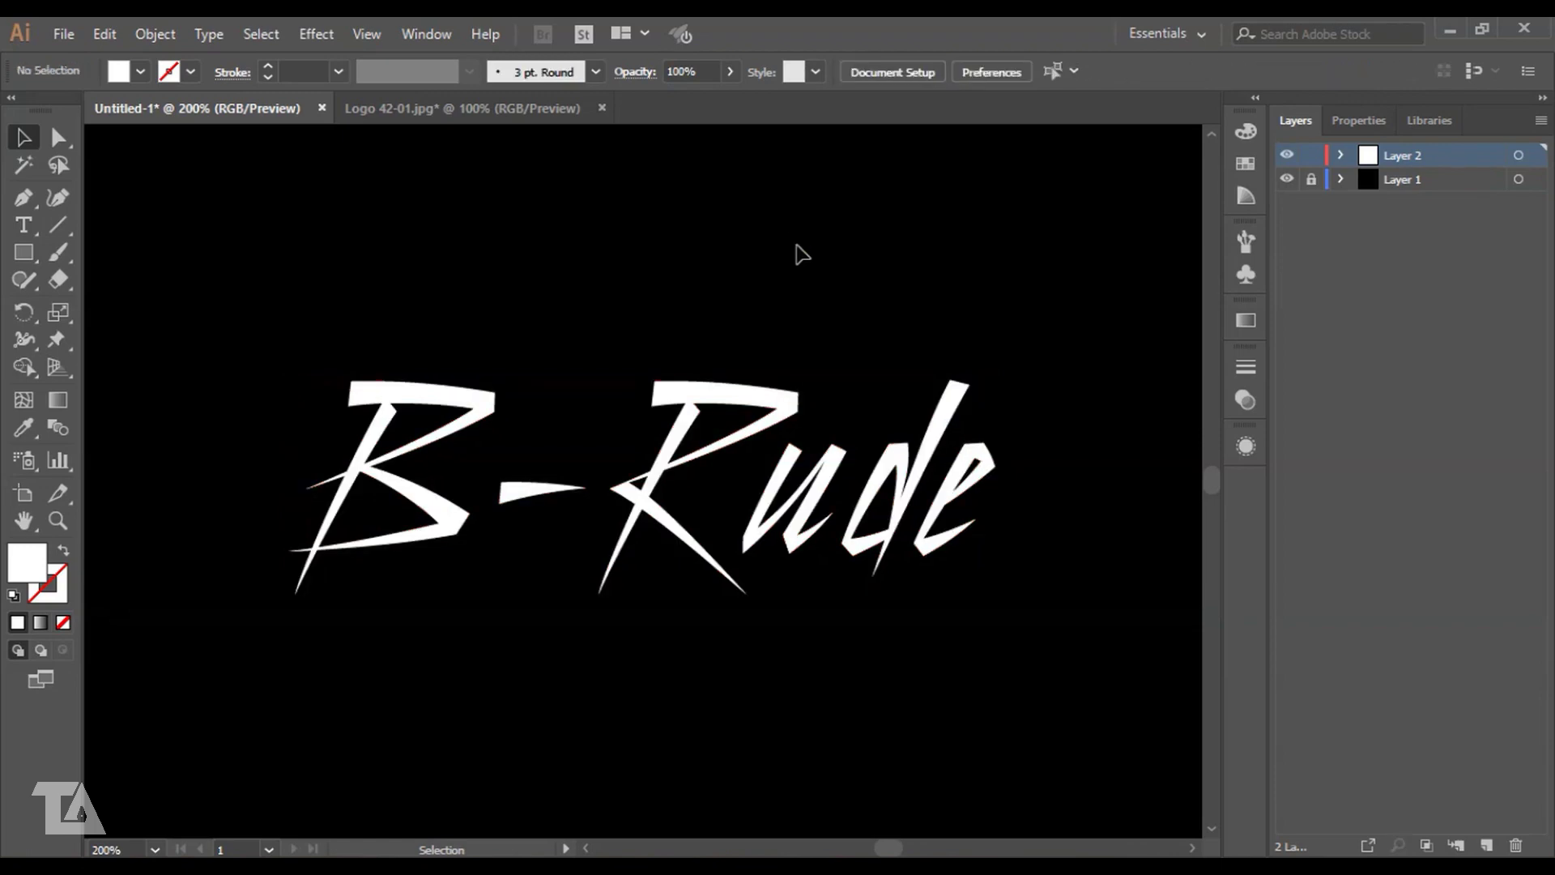
- Reselect the whole word and fine-tune its shear angle again
{"action": "key", "text": "ctrl+a"}
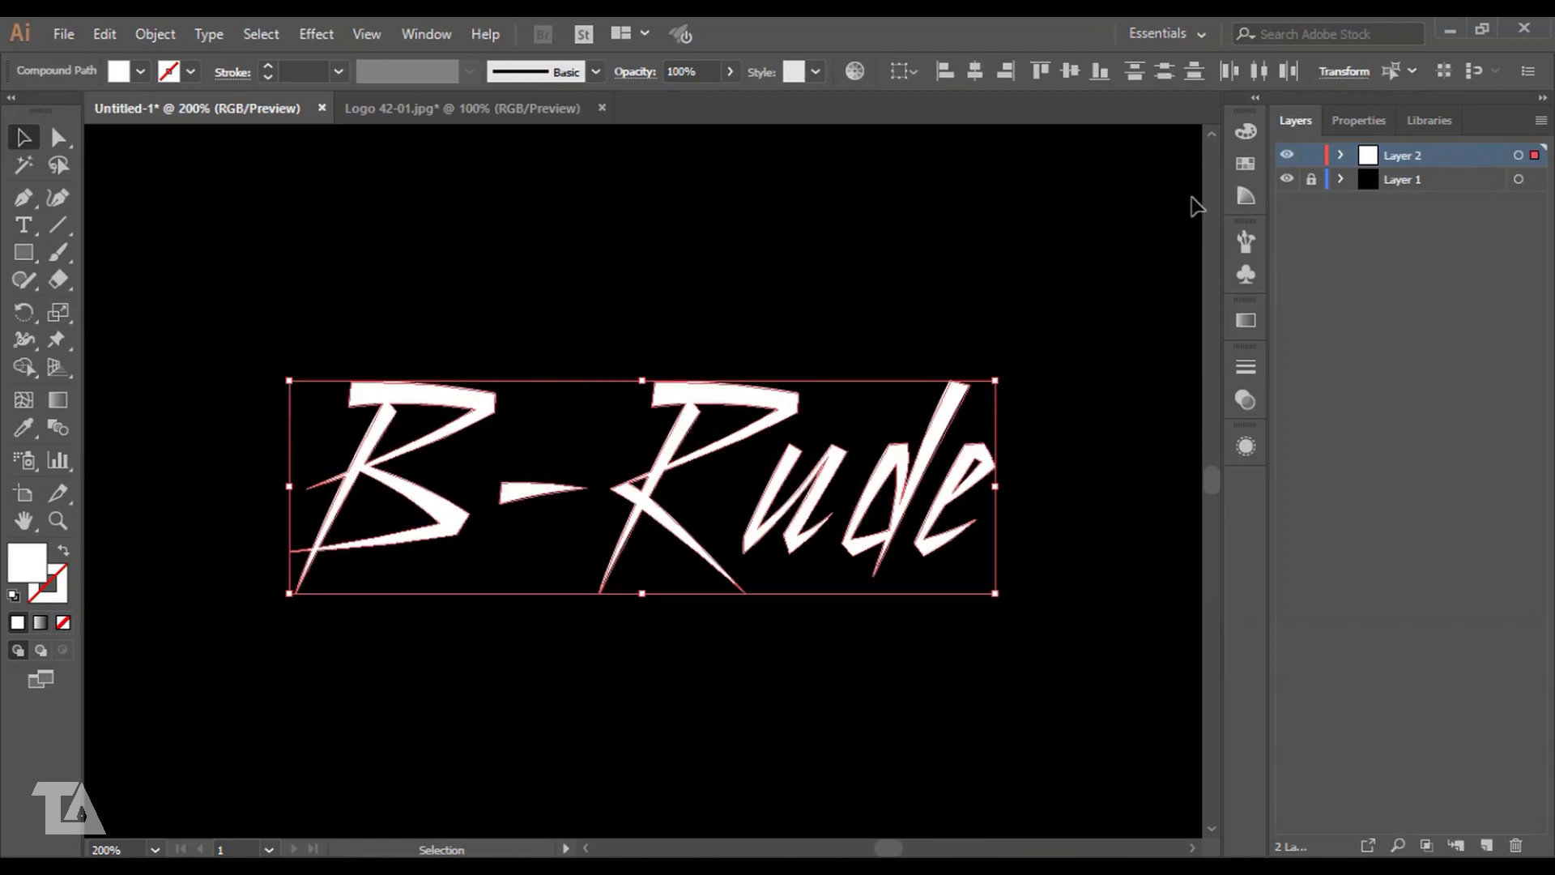
{"action": "left_click", "coordinate": [1349, 71]}
{"action": "left_click", "coordinate": [1287, 167]}
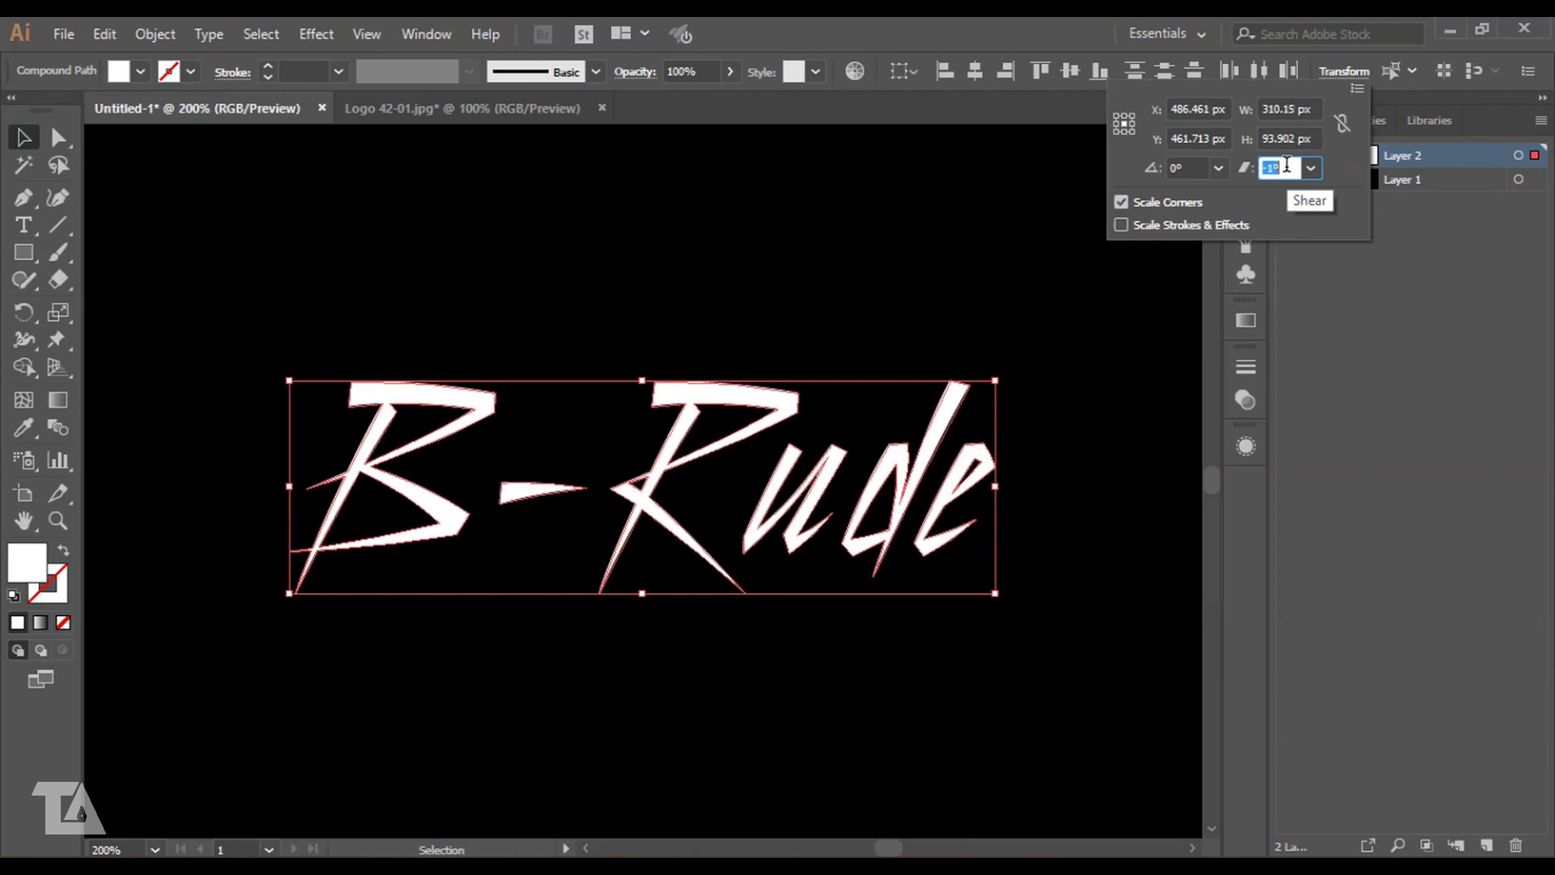
{"action": "key", "text": "Up"}
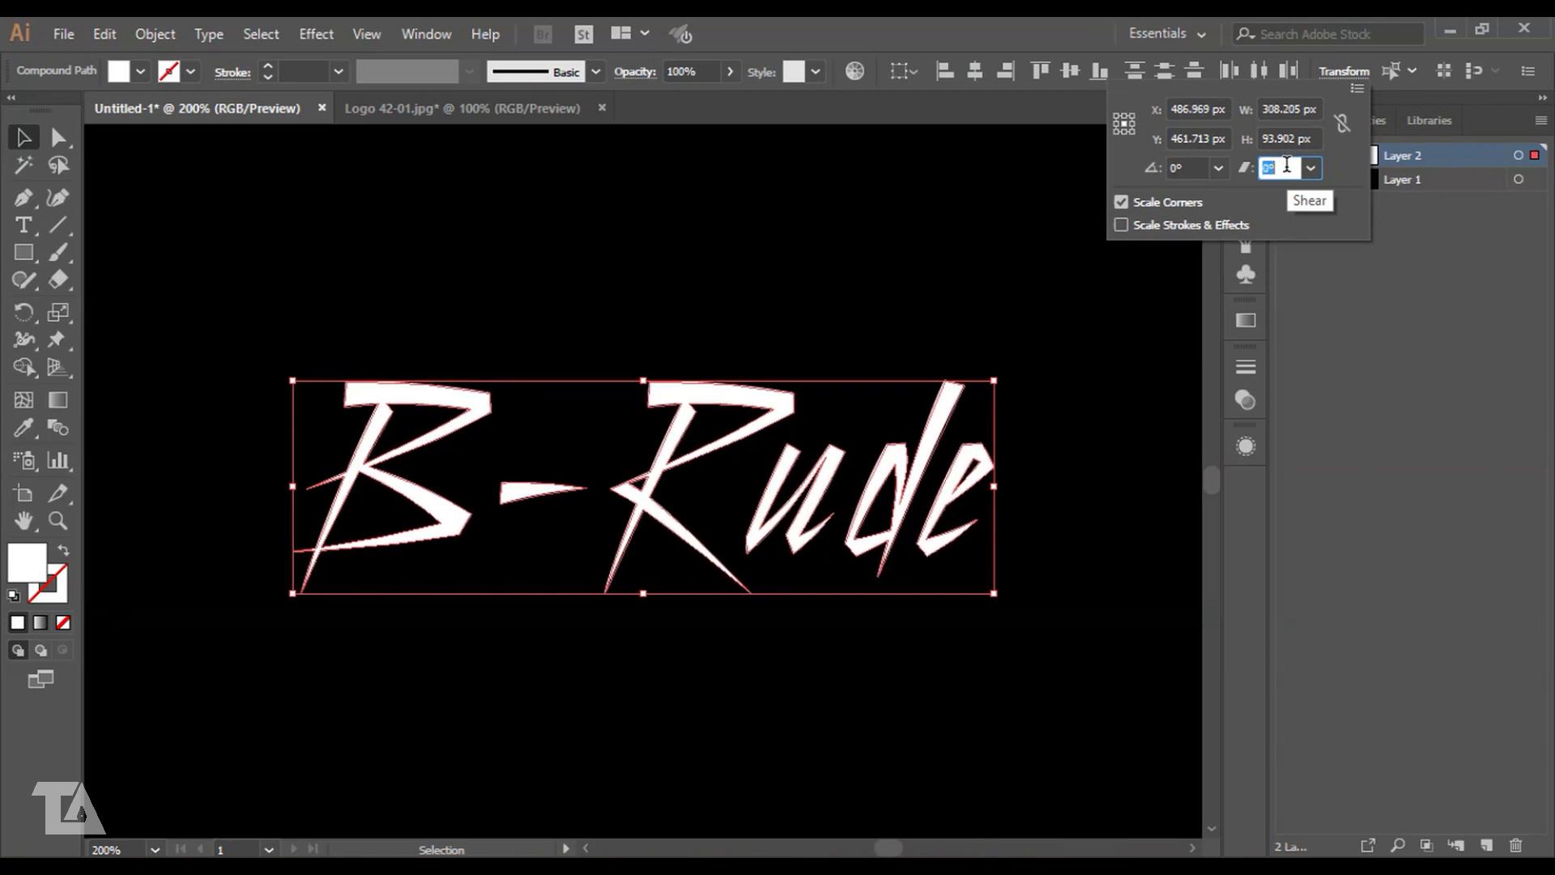
{"action": "key", "text": "Up"}
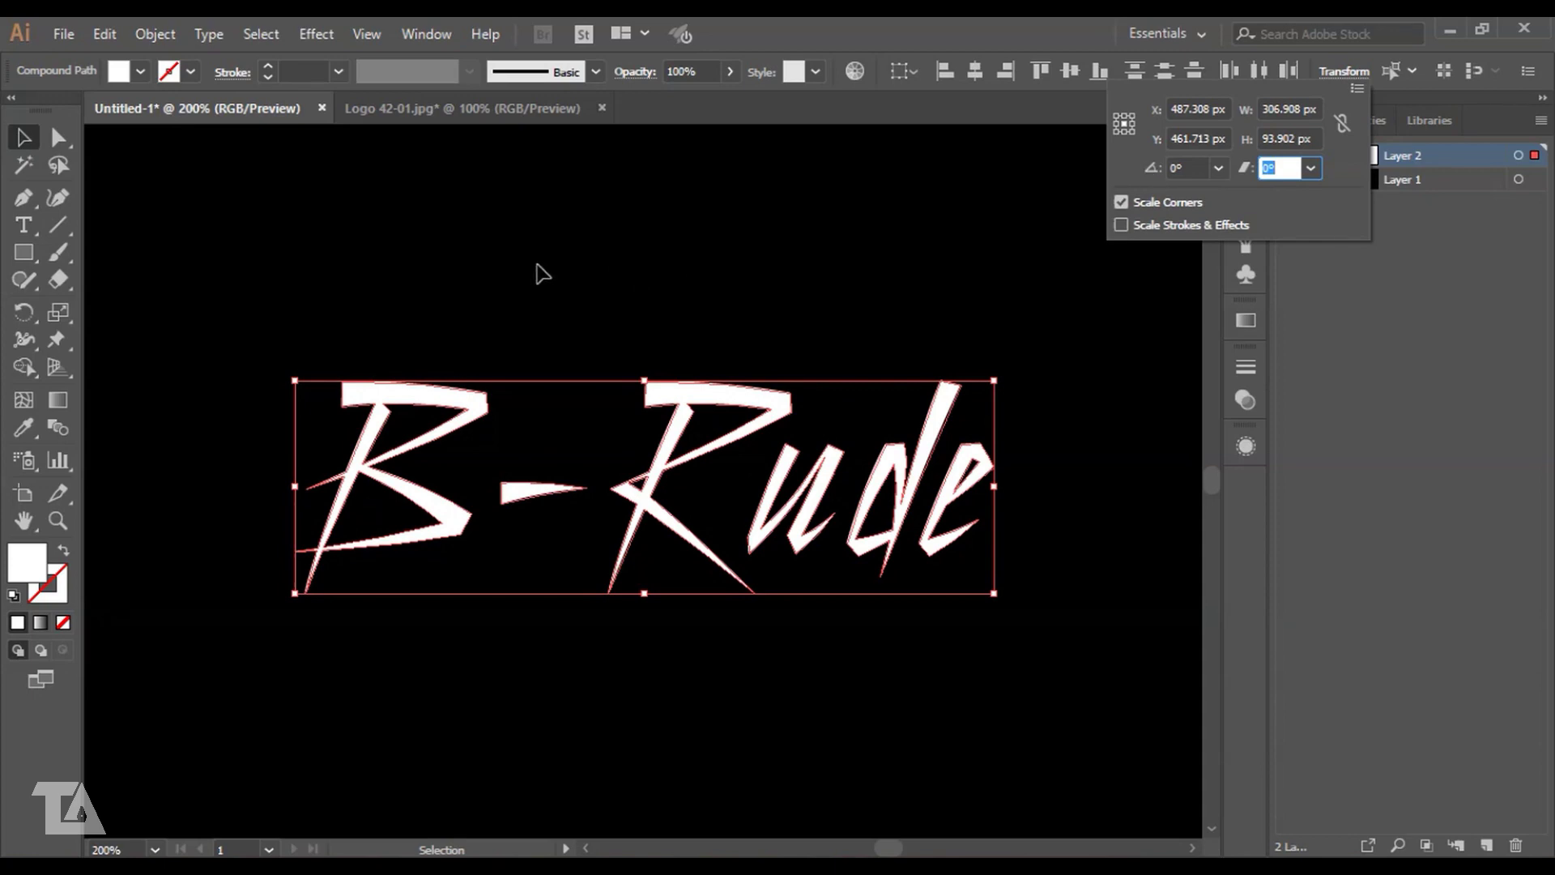
{"action": "left_click", "coordinate": [539, 268]}
{"action": "left_click", "coordinate": [538, 267]}
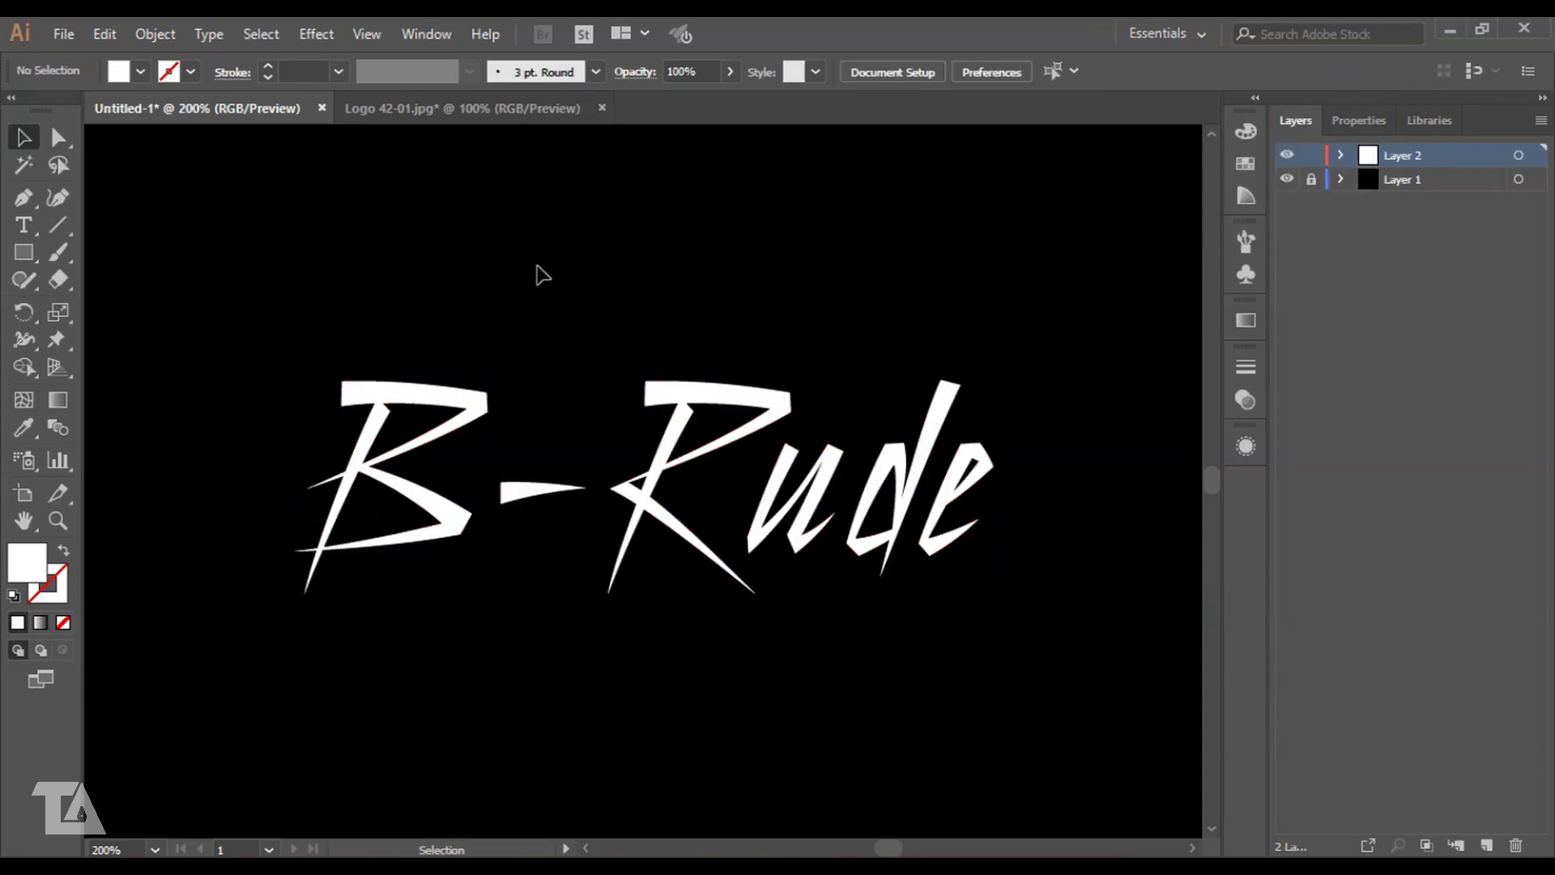
{"action": "left_click", "coordinate": [410, 391]}
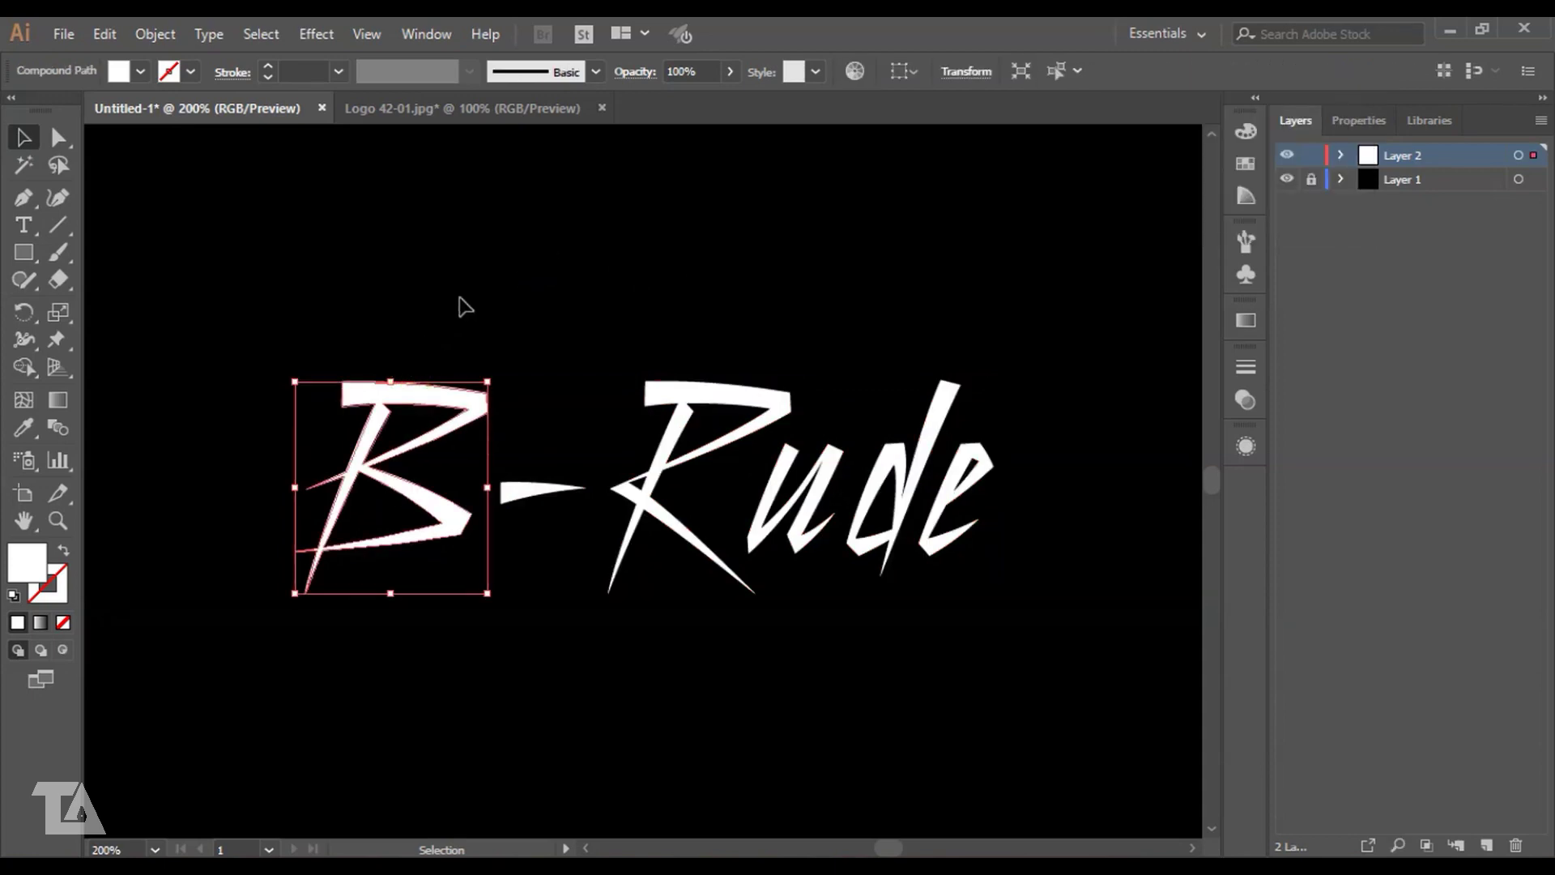
- Scale the B-Rude word up from its centre to span most of the artboard
{"action": "left_click", "coordinate": [495, 276]}
{"action": "key", "text": "ctrl+minus"}
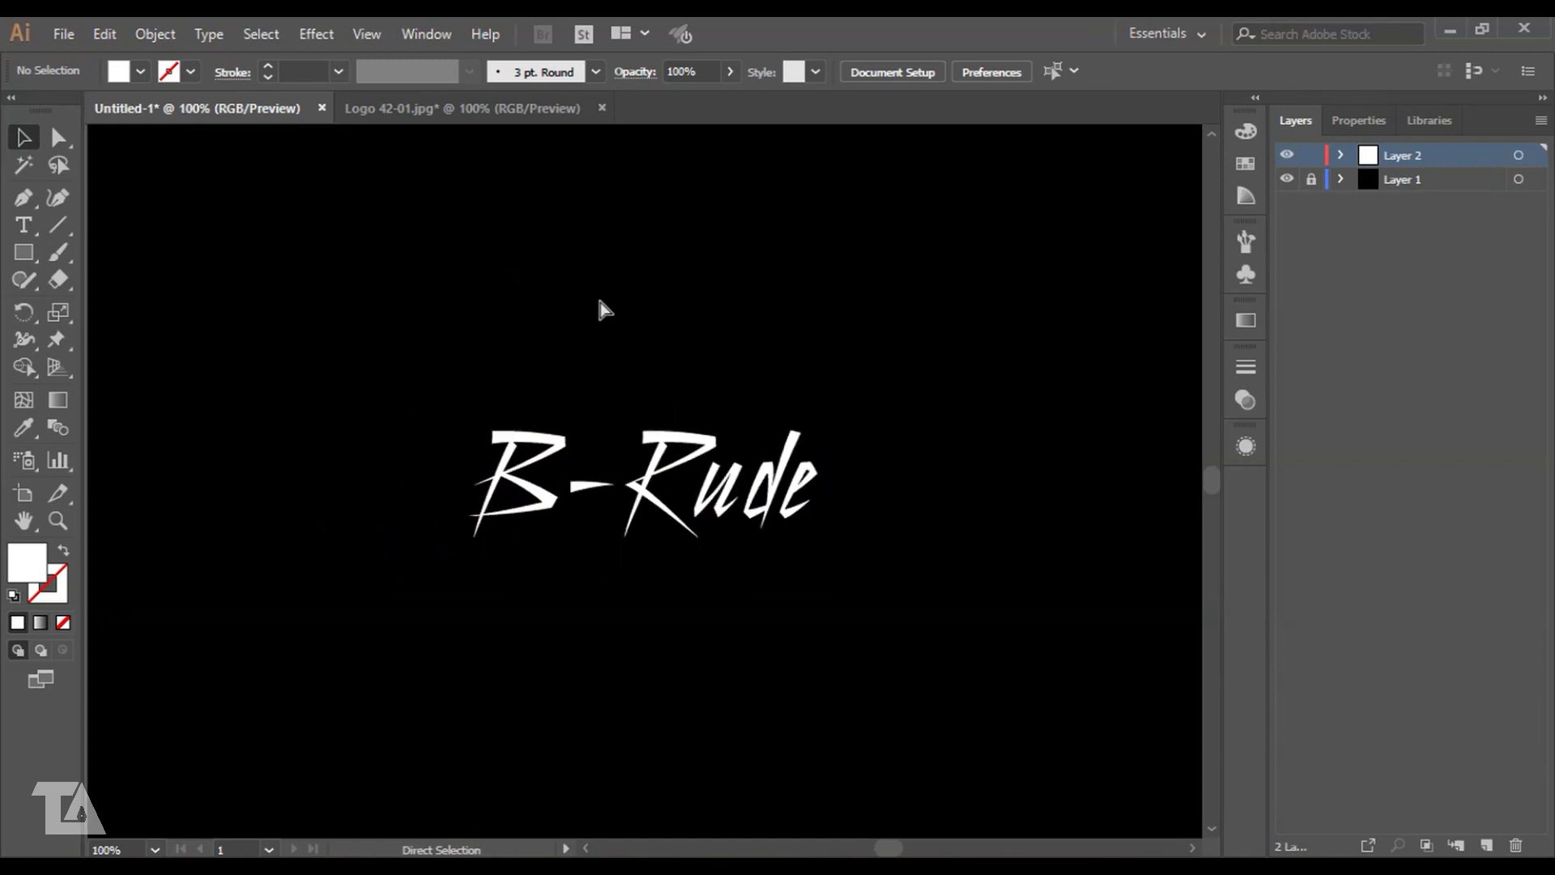
{"action": "mouse_move", "coordinate": [357, 326]}
{"action": "left_mouse_down"}
{"action": "mouse_move", "coordinate": [1013, 679]}
{"action": "mouse_move", "coordinate": [949, 635]}
{"action": "left_mouse_up"}
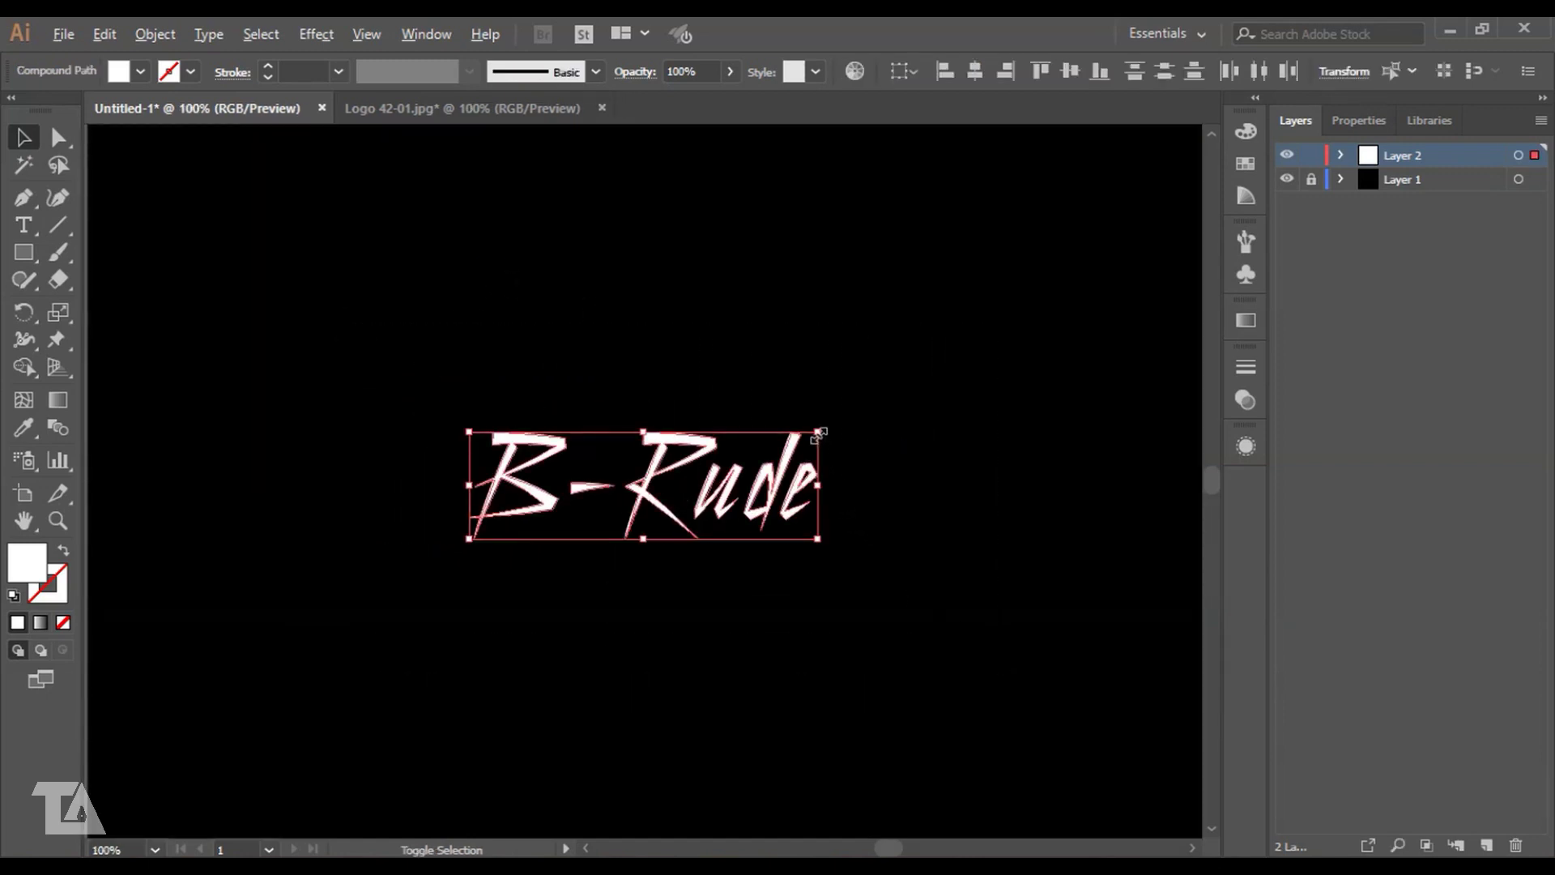
{"action": "left_click_drag", "start_coordinate": [818, 435], "coordinate": [1118, 258]}
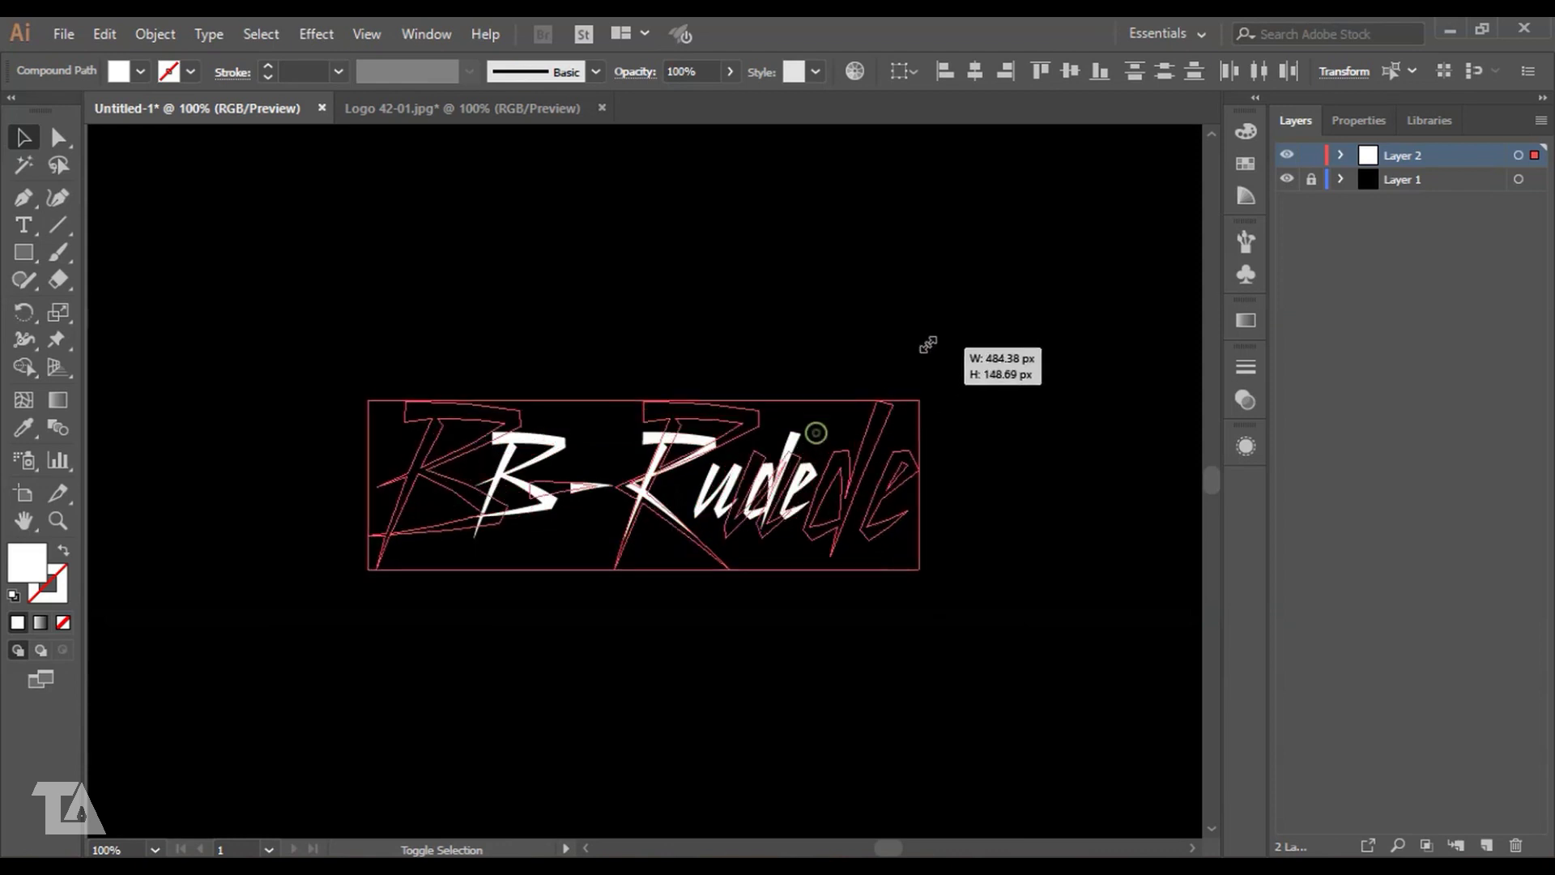
{"action": "left_click", "coordinate": [688, 318]}
- Frame the artboard and check the B and the whole-word selection
{"action": "key", "text": "ctrl+minus"}
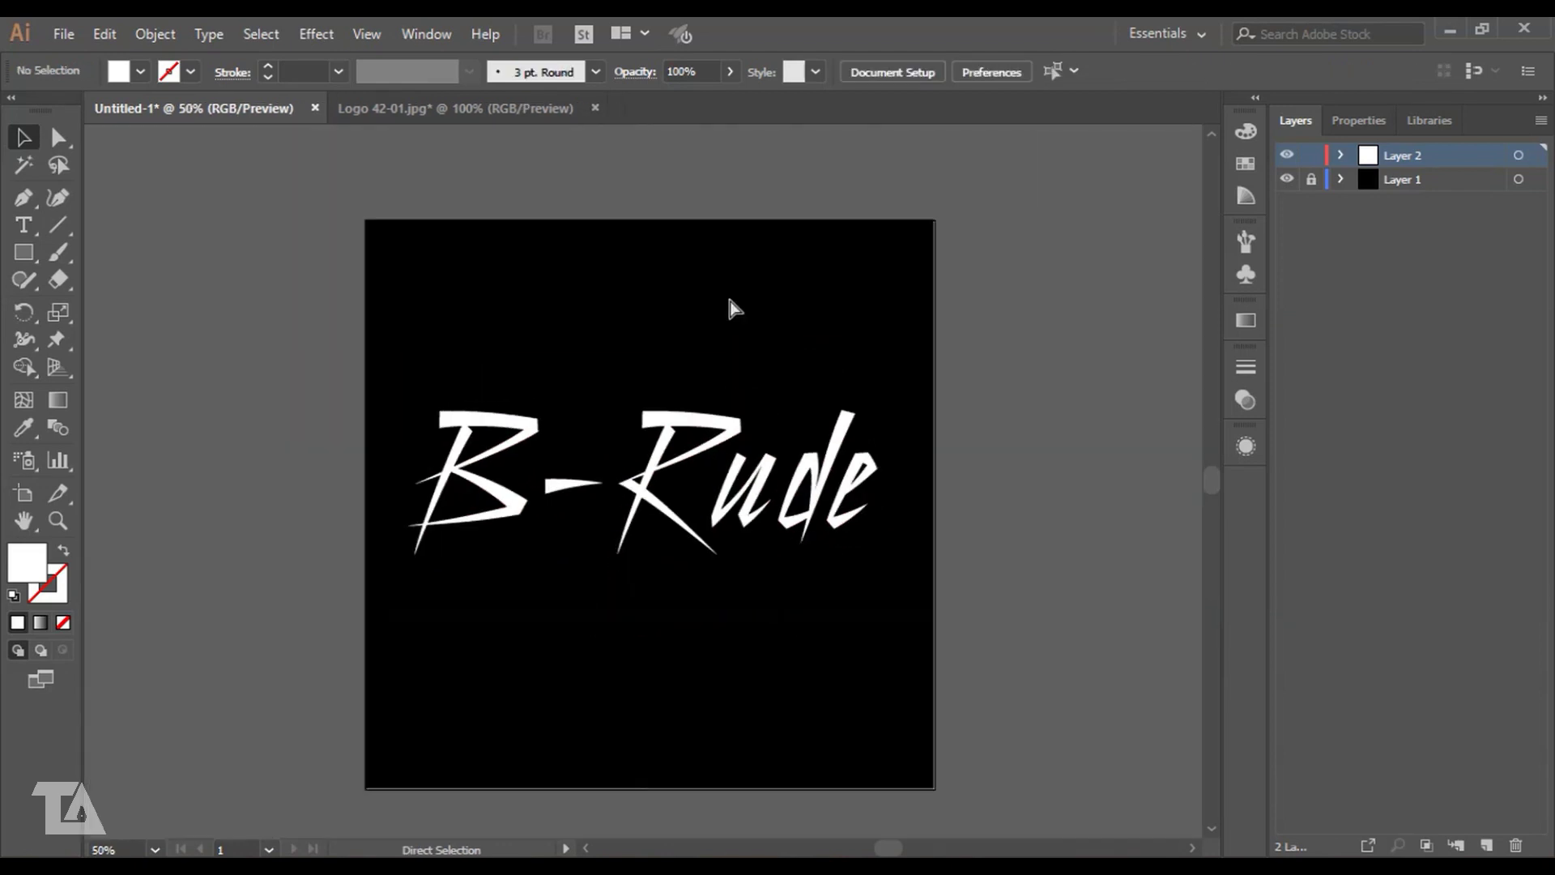
{"action": "key", "text": "ctrl+plus"}
{"action": "key", "text": "ctrl+minus"}
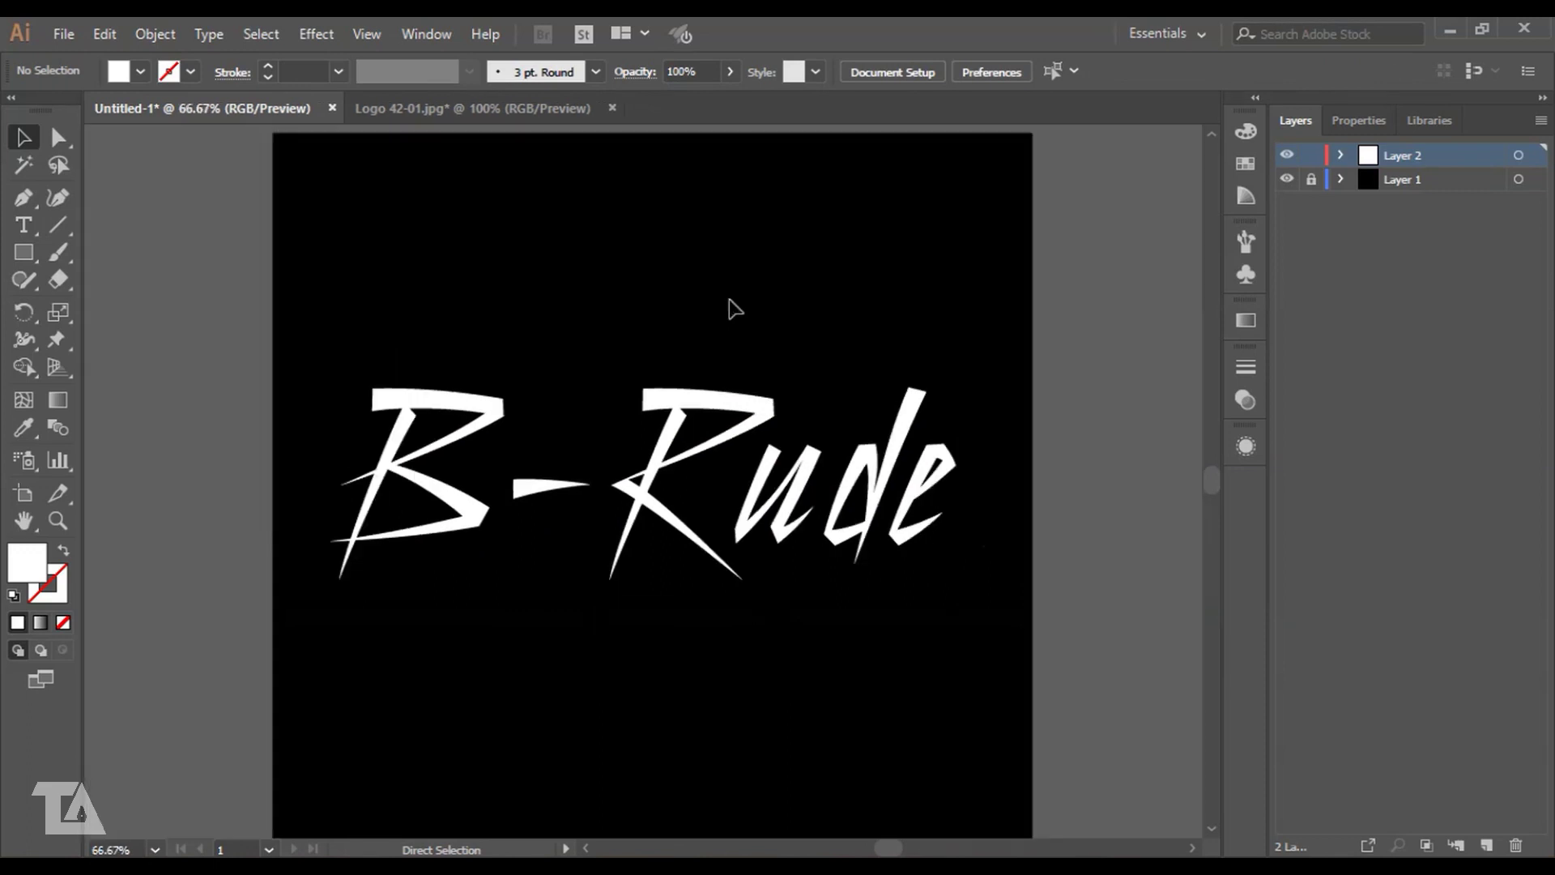
{"action": "left_click", "coordinate": [504, 403]}
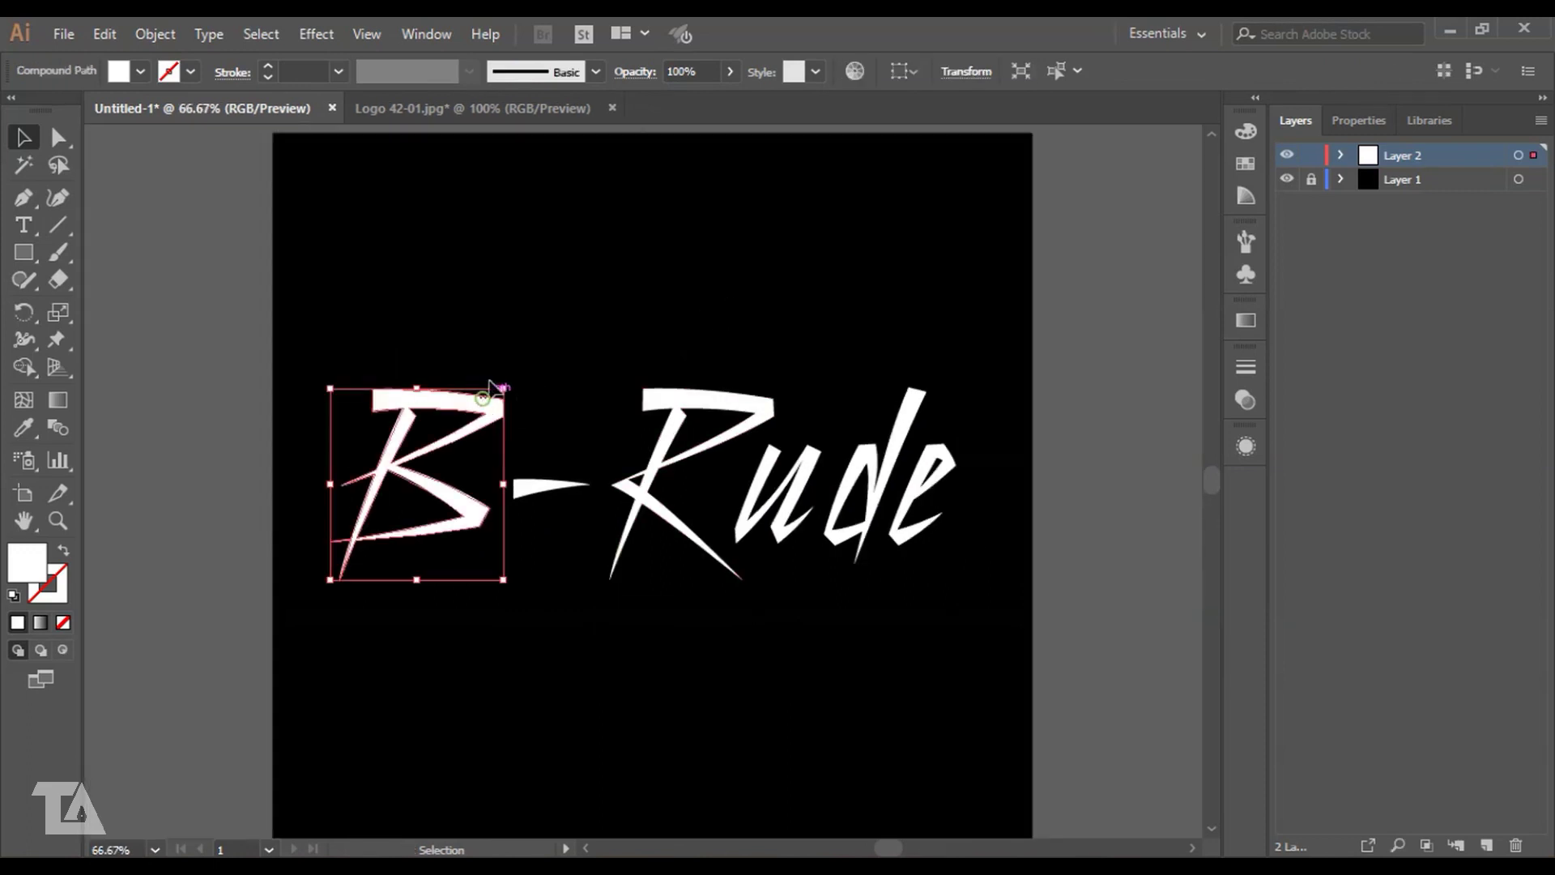
{"action": "left_click", "coordinate": [551, 301]}
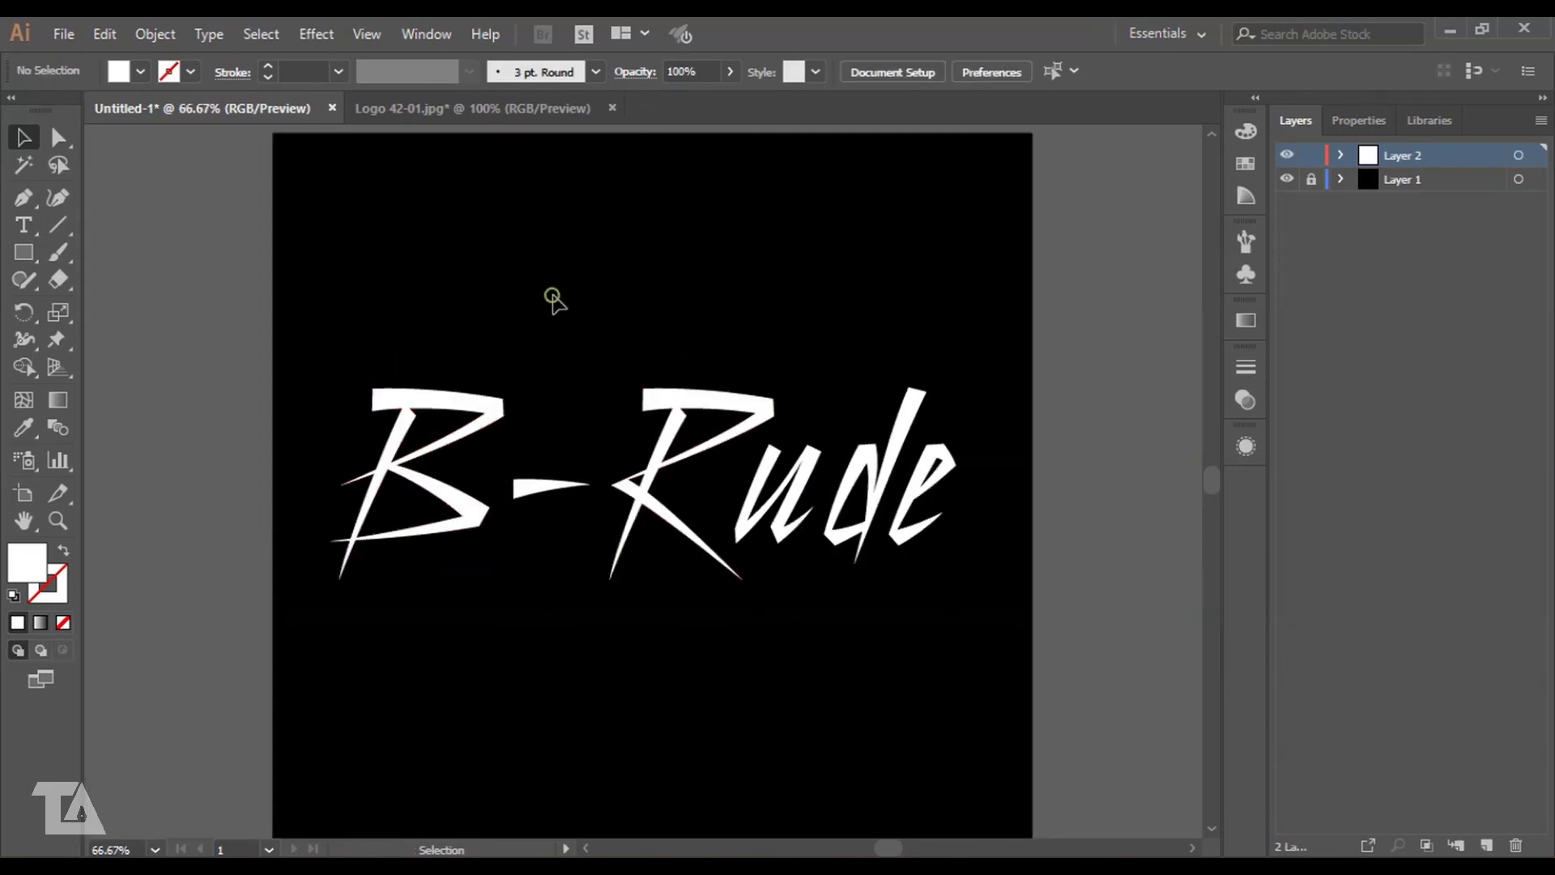
{"action": "left_click", "coordinate": [437, 408]}
{"action": "left_click_drag", "start_coordinate": [352, 289], "coordinate": [938, 567]}
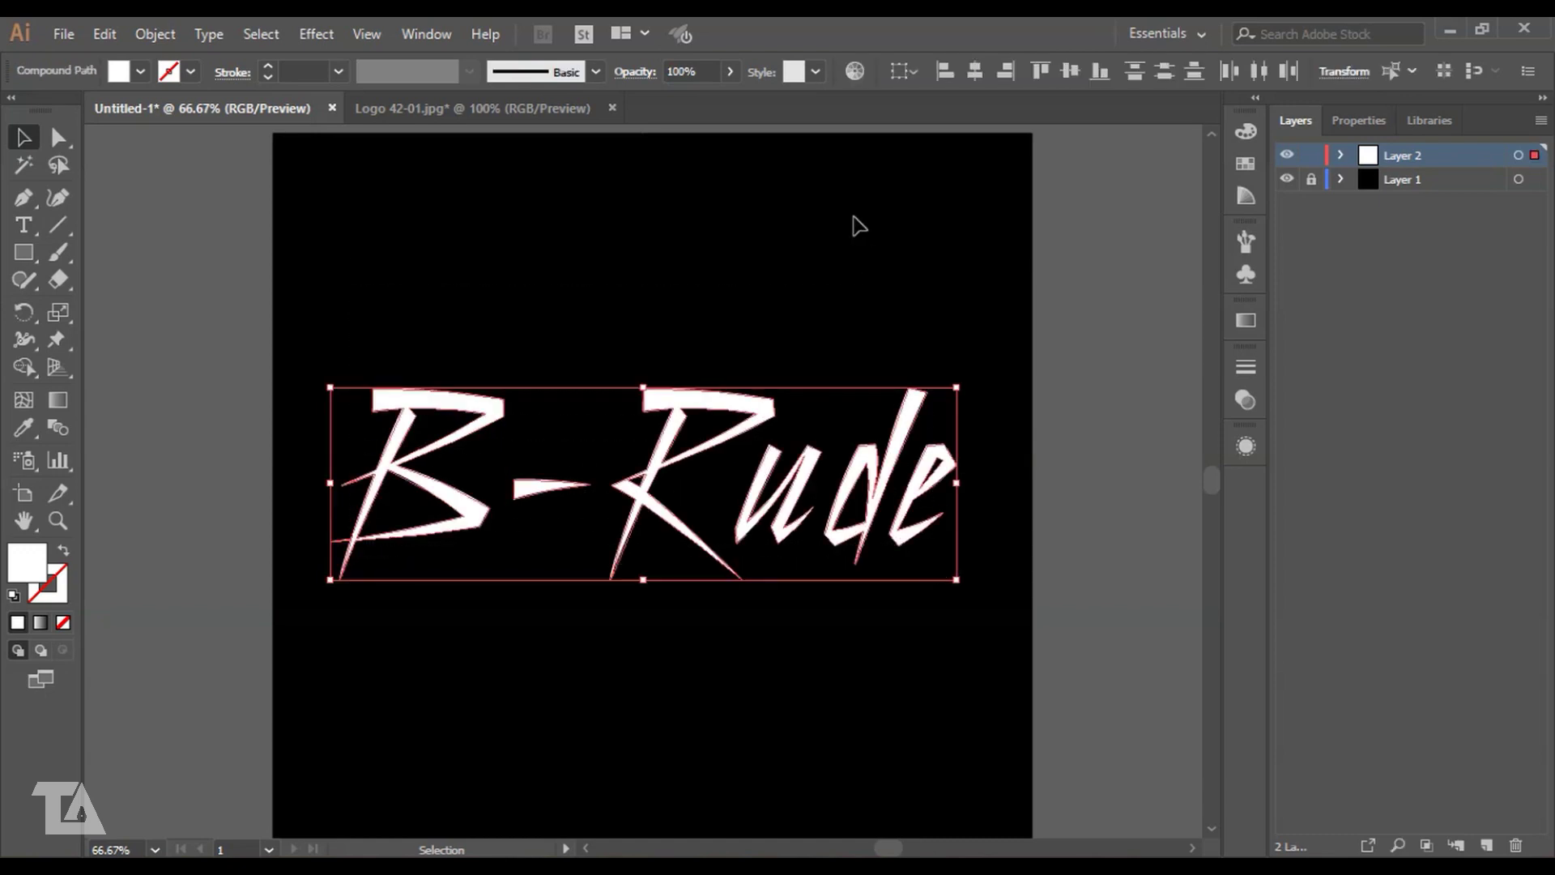
{"action": "left_click", "coordinate": [594, 259]}
- Select '-Rude' without the B and nudge it left, tight against the B
{"action": "left_click_drag", "start_coordinate": [499, 320], "coordinate": [664, 454]}
{"action": "mouse_move", "coordinate": [565, 335]}
{"action": "left_mouse_down"}
{"action": "mouse_move", "coordinate": [589, 400]}
{"action": "mouse_move", "coordinate": [902, 562]}
{"action": "left_mouse_up"}
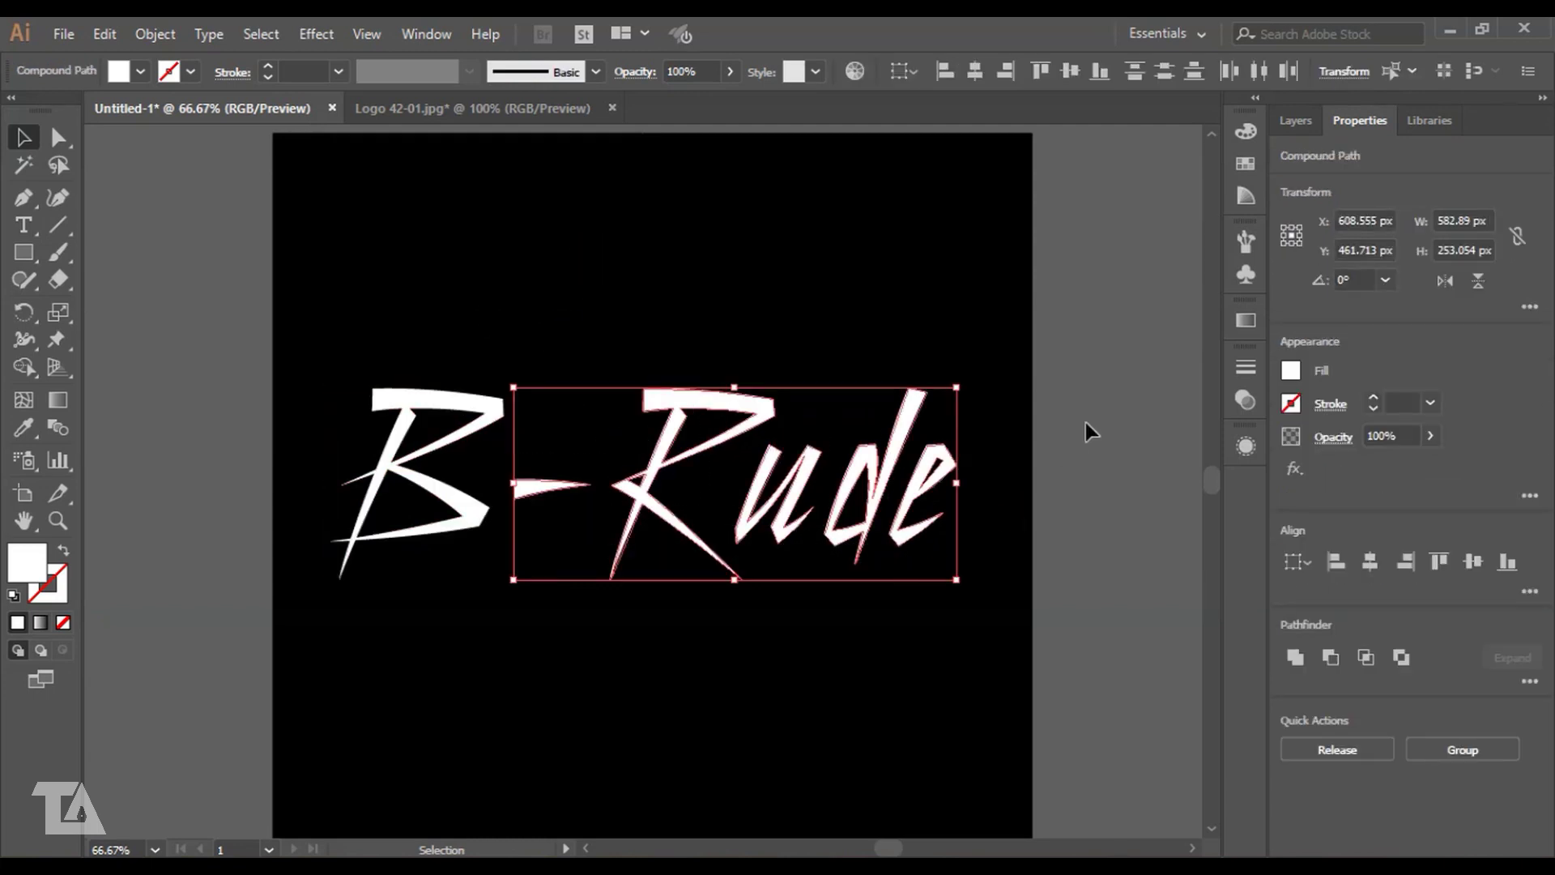
{"action": "key", "text": "Left"}
{"action": "key", "text": "Left"}
{"action": "key", "text": "Left"}
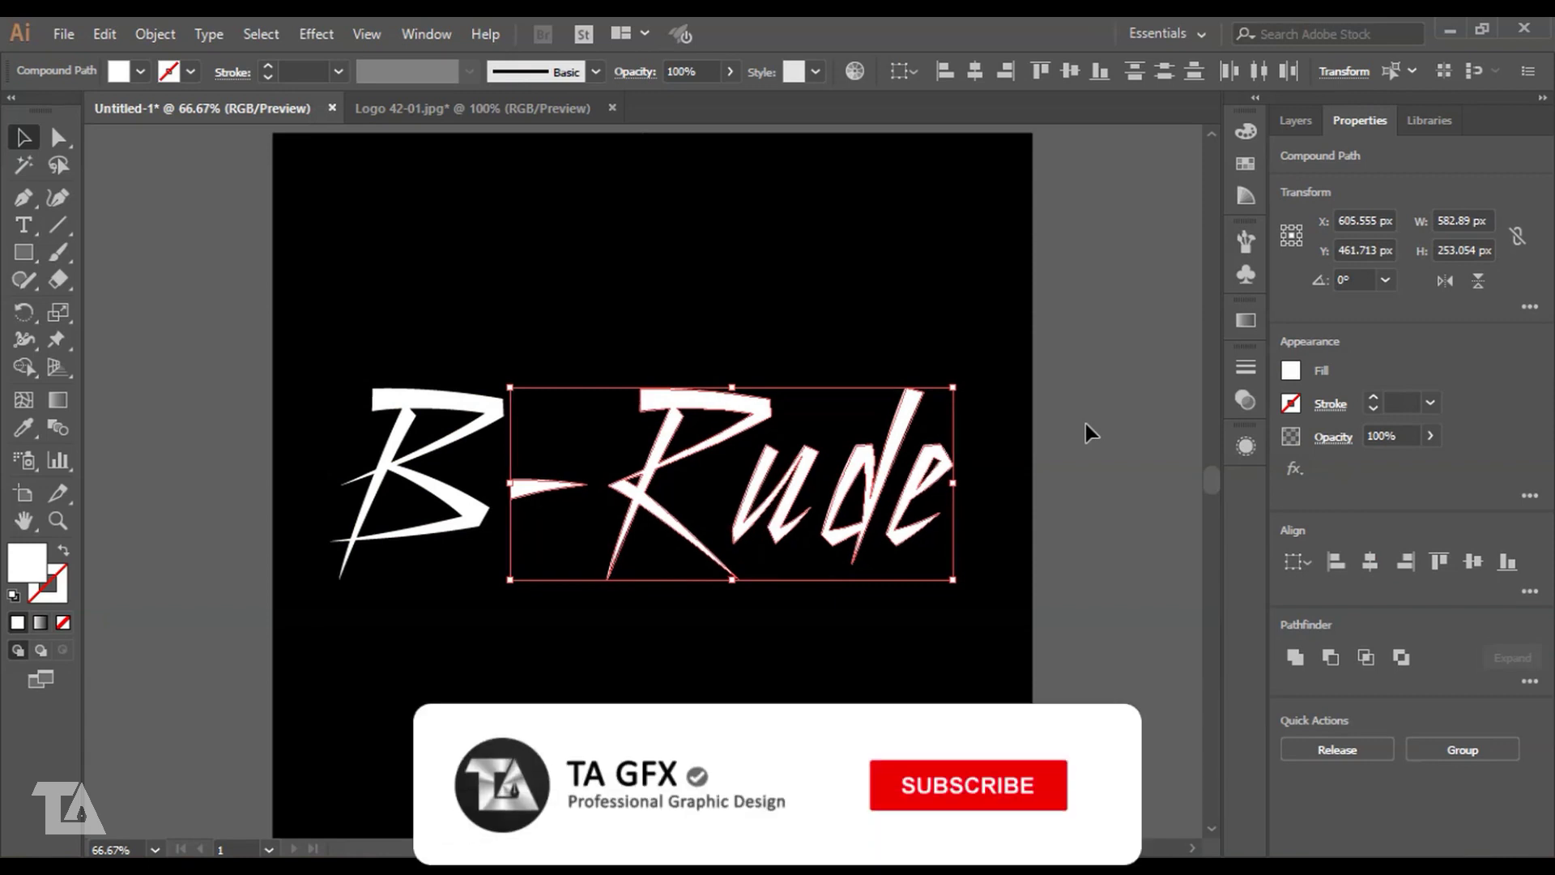
{"action": "key", "text": "Left"}
{"action": "key", "text": "Left"}
{"action": "key", "text": "Left"}
{"action": "key", "text": "a"}
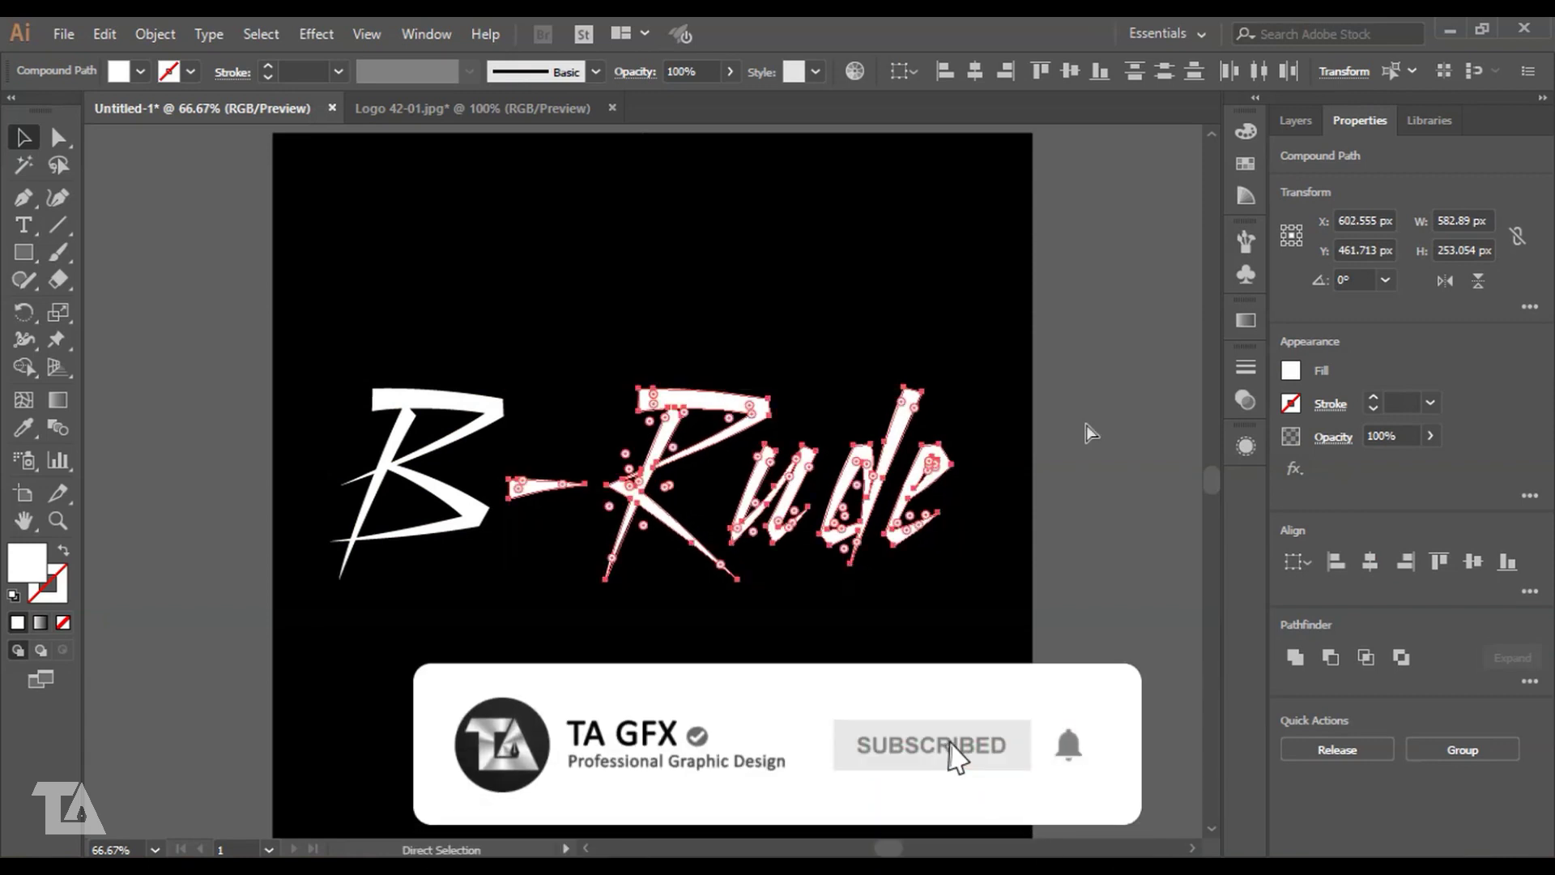
{"action": "key", "text": "v"}
{"action": "key", "text": "ctrl+1"}
{"action": "key", "text": "Left"}
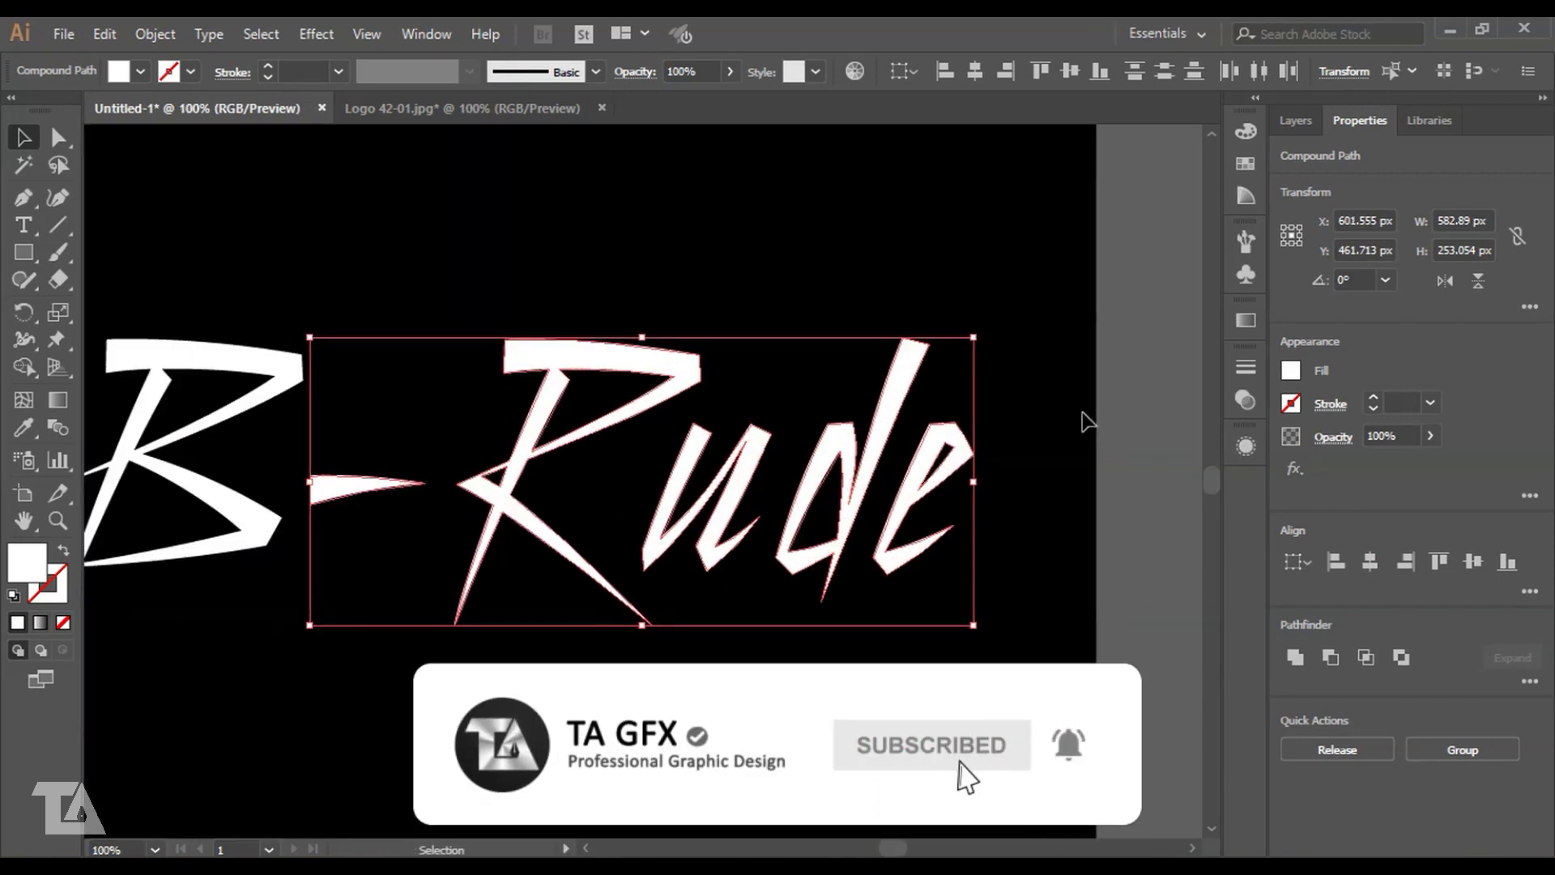
{"action": "key", "text": "Left"}
{"action": "key", "text": "Left"}
{"action": "key", "text": "Left"}
{"action": "key", "text": "Left"}
{"action": "key", "text": "Left"}
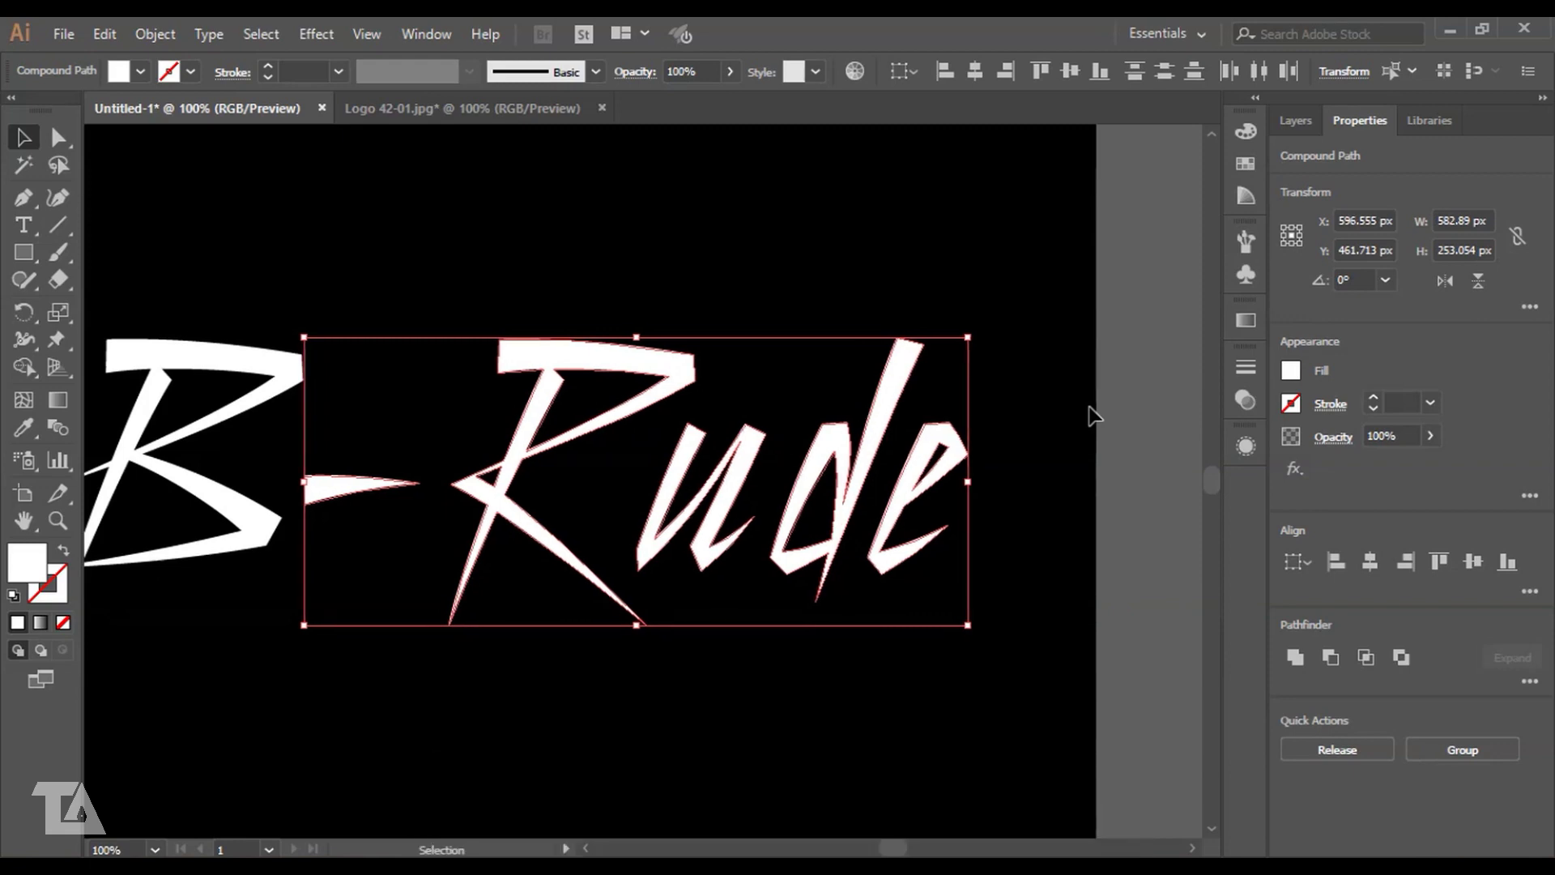
{"action": "left_click", "coordinate": [1089, 409]}
{"action": "key", "text": "ctrl+minus"}
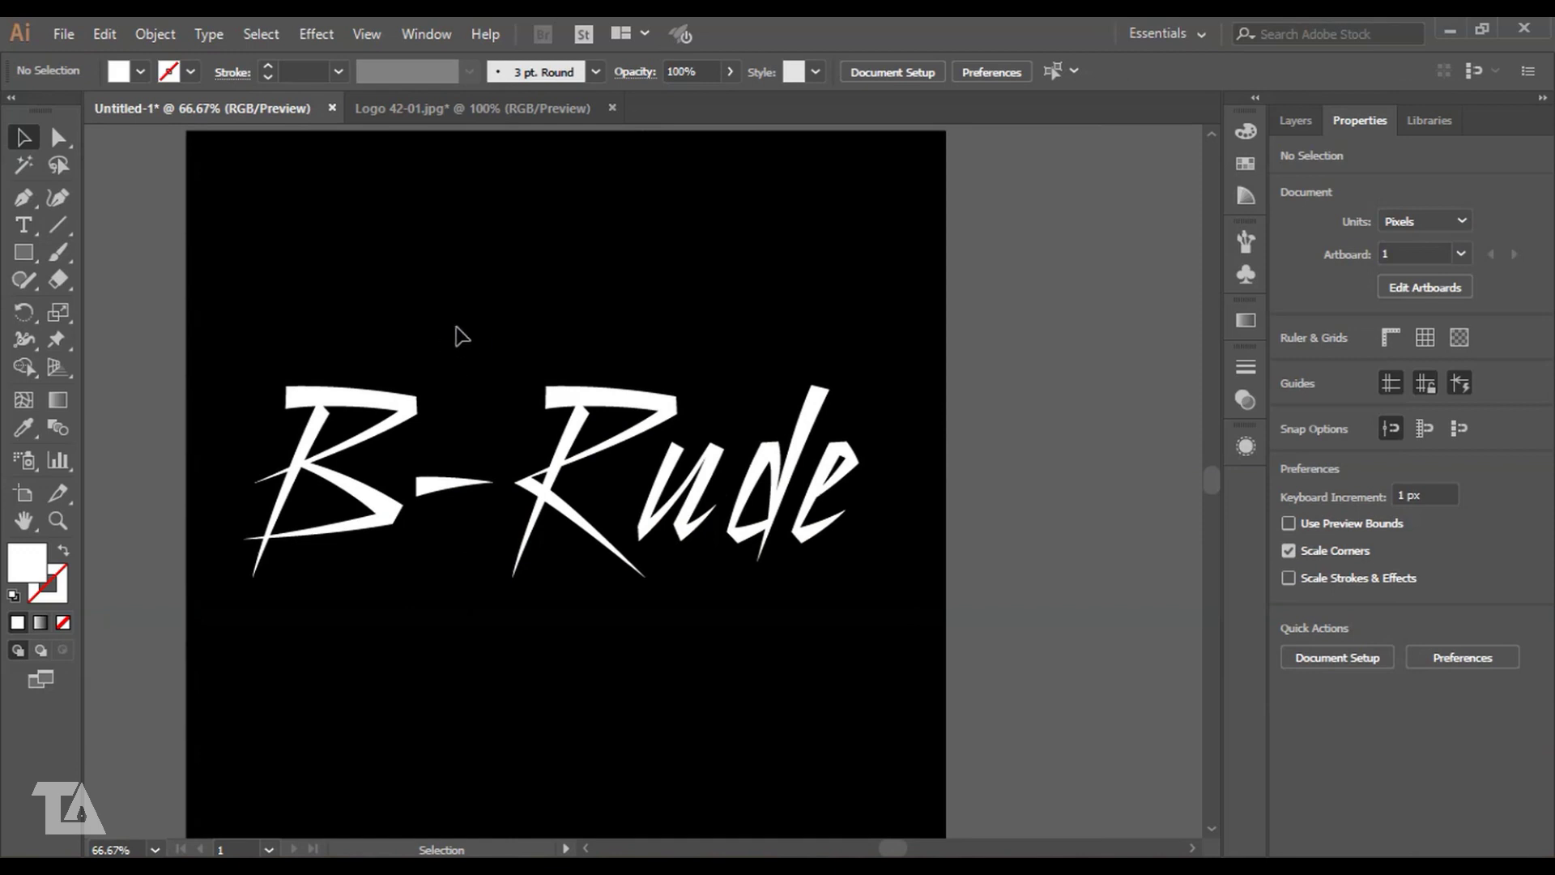
- Nudge the -Rude lettering two arrow steps to the right
{"action": "left_click_drag", "start_coordinate": [455, 325], "coordinate": [842, 616]}
{"action": "key", "text": "Right"}
{"action": "key", "text": "Right"}
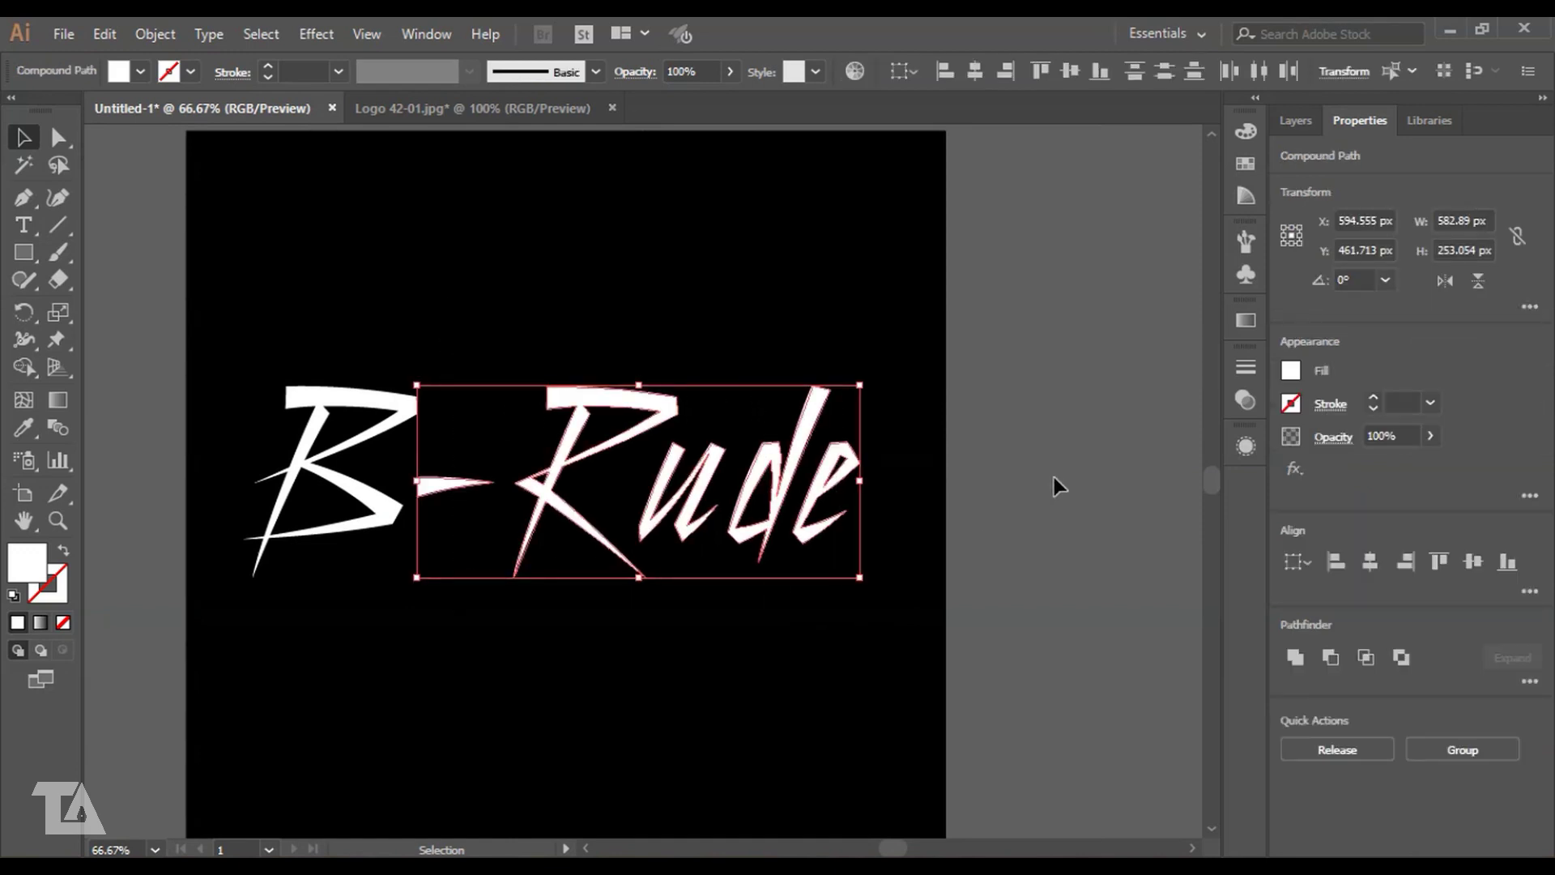
{"action": "key", "text": "Right"}
{"action": "key", "text": "Right"}
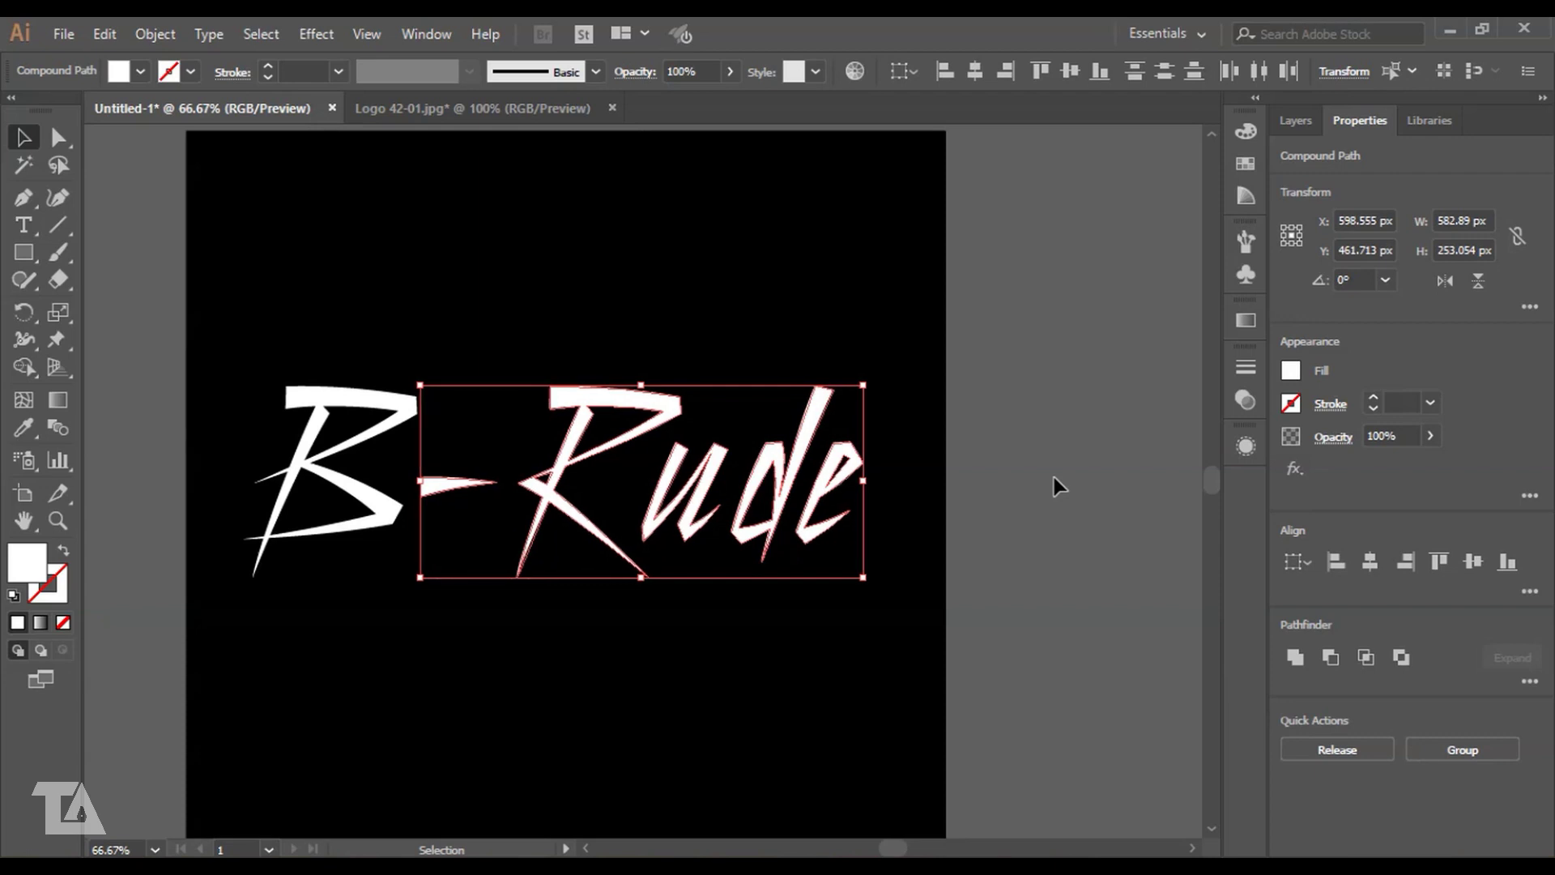
{"action": "left_click", "coordinate": [1032, 469]}
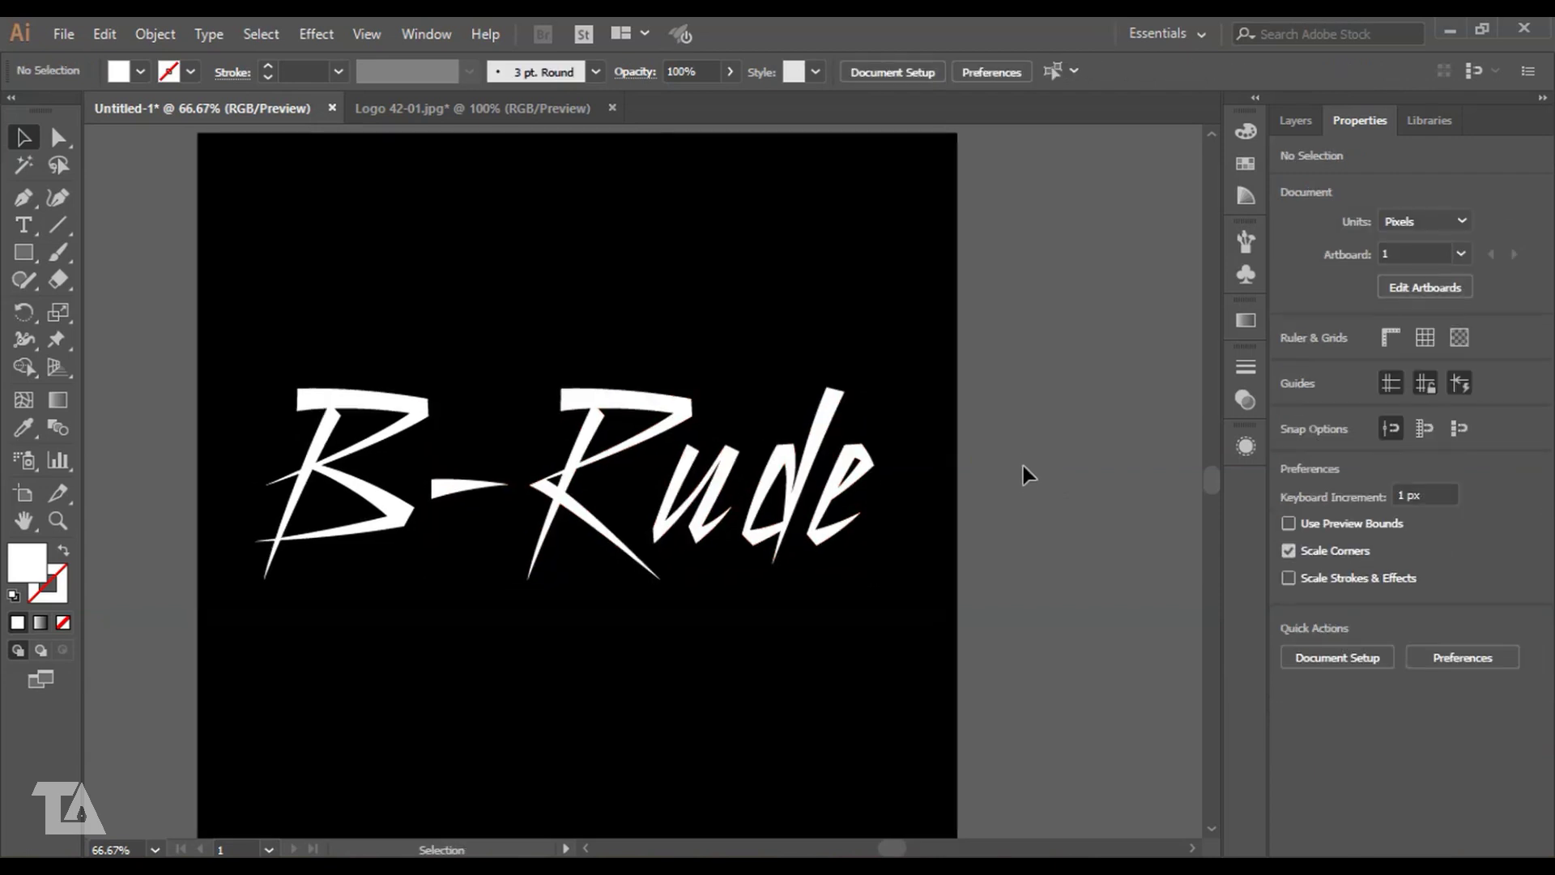
- At 150% zoom, shift the B so it ends 1 px further right
{"action": "key", "text": "ctrl+equal"}
{"action": "key", "text": "ctrl+equal"}
{"action": "left_click_drag", "start_coordinate": [229, 388], "coordinate": [607, 361]}
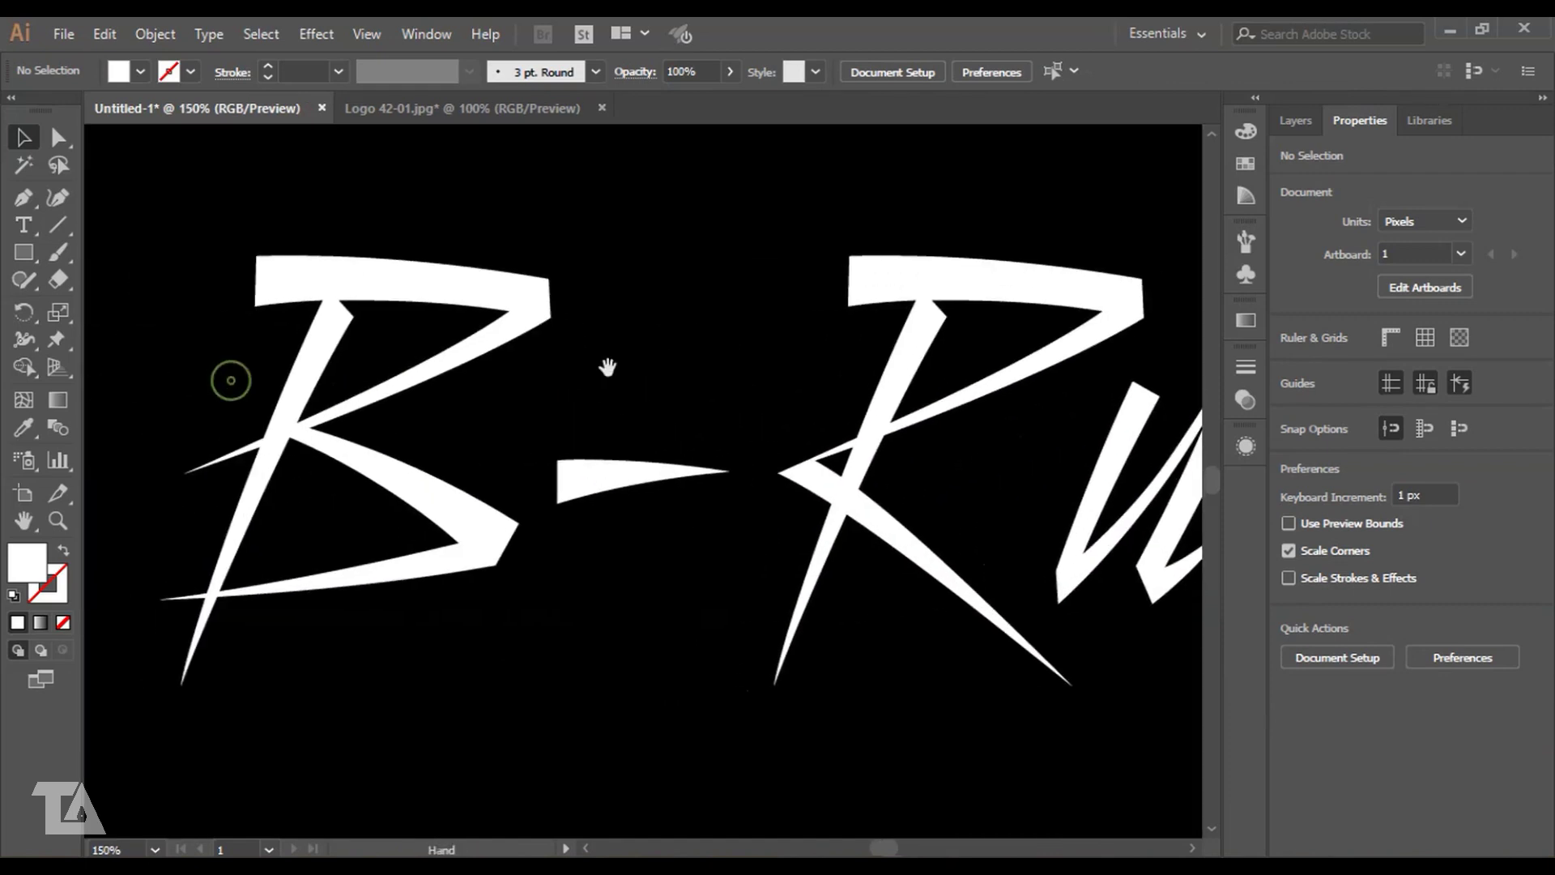
{"action": "left_click", "coordinate": [448, 374]}
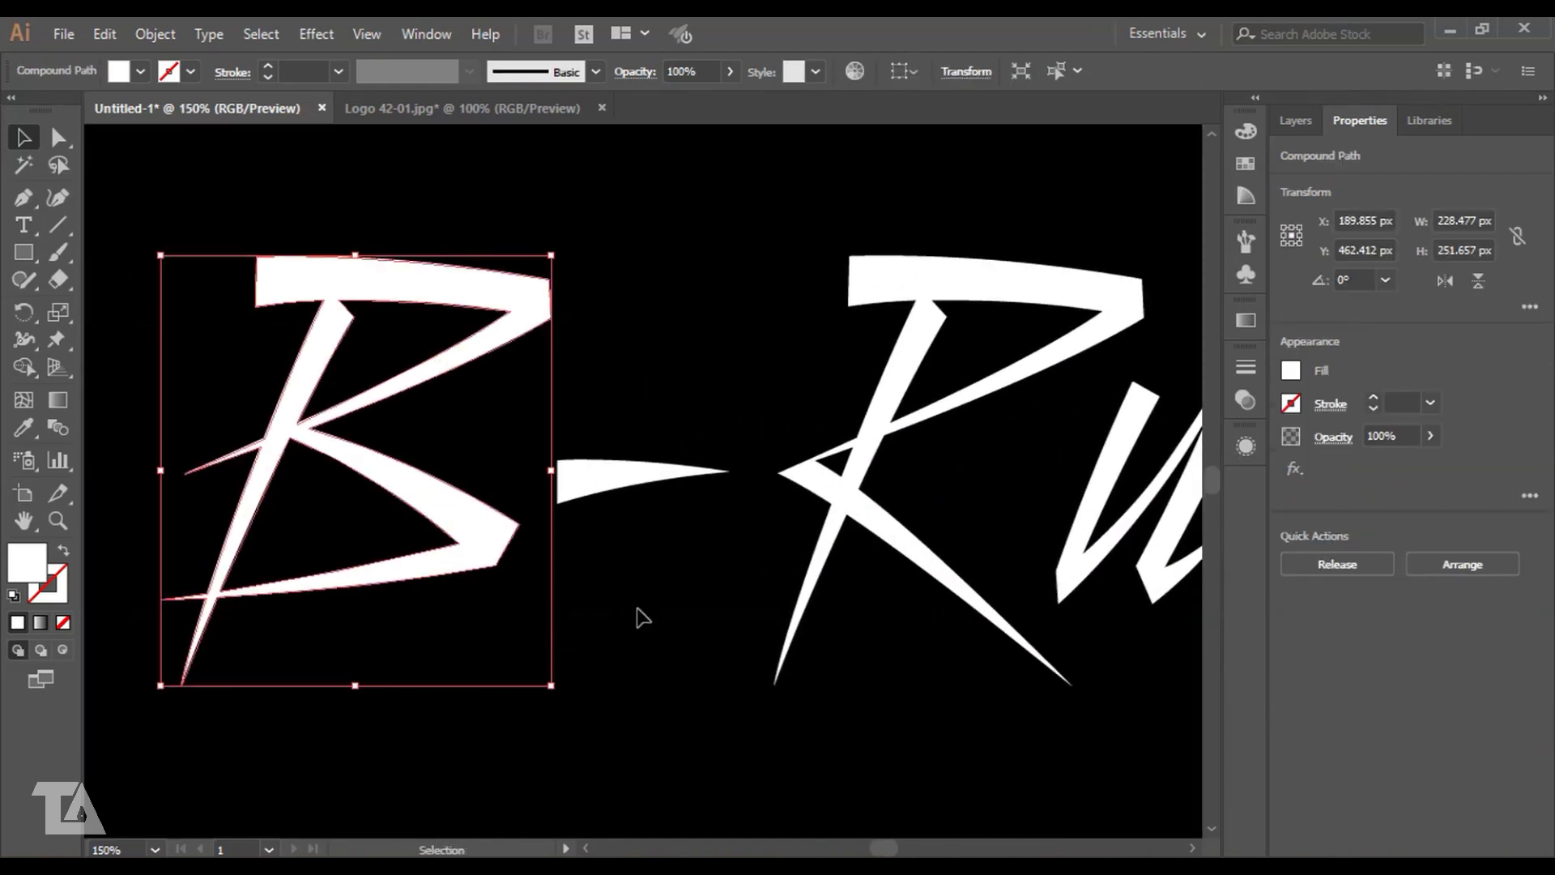
{"action": "key", "text": "Right"}
{"action": "key", "text": "Right"}
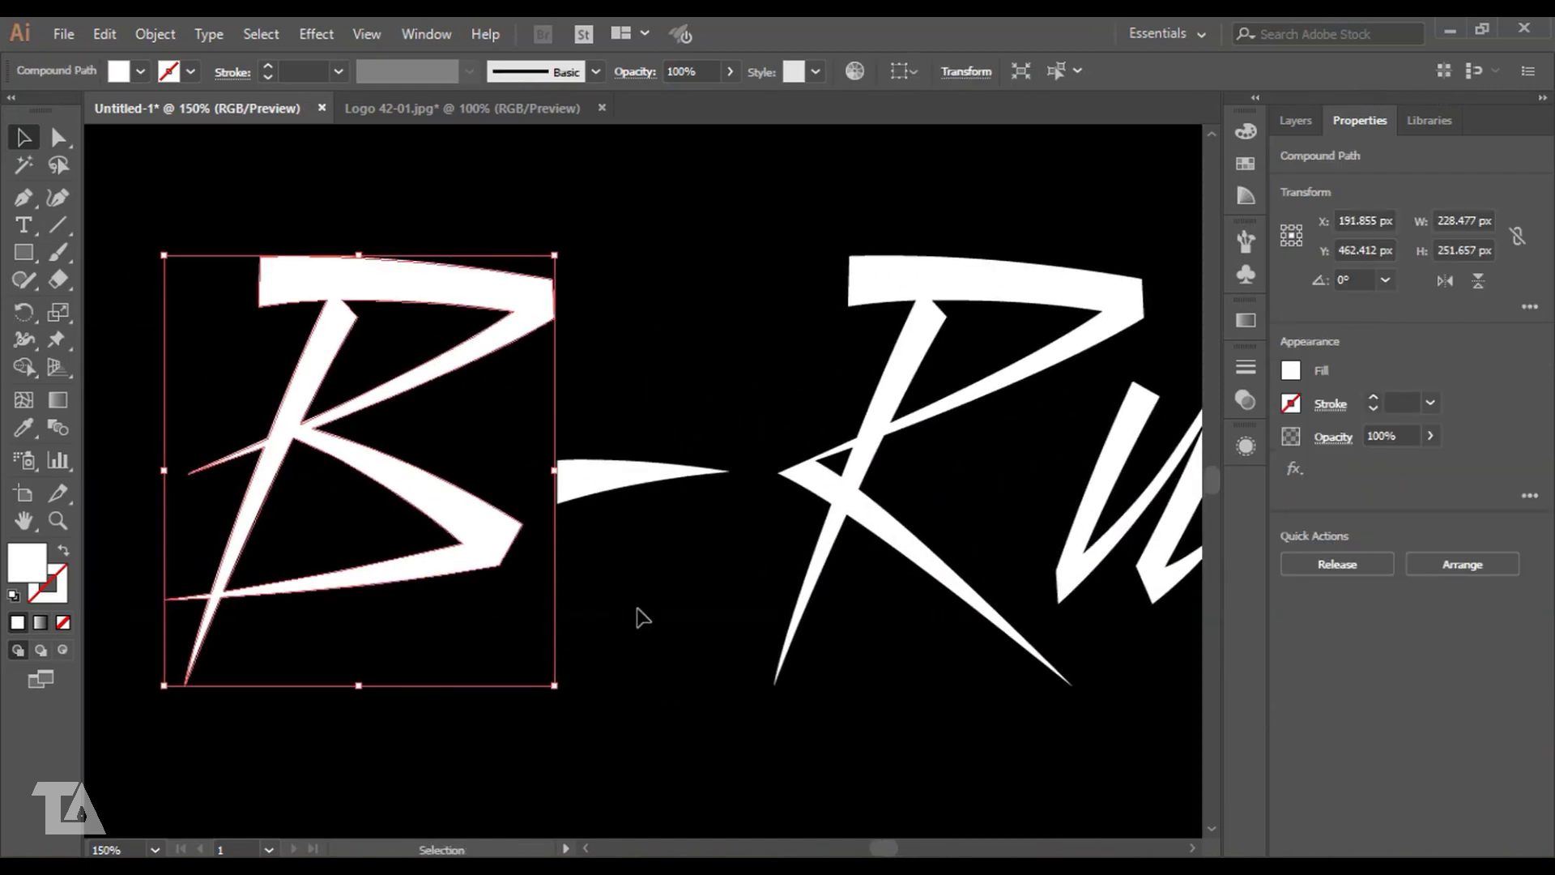
{"action": "key", "text": "Right"}
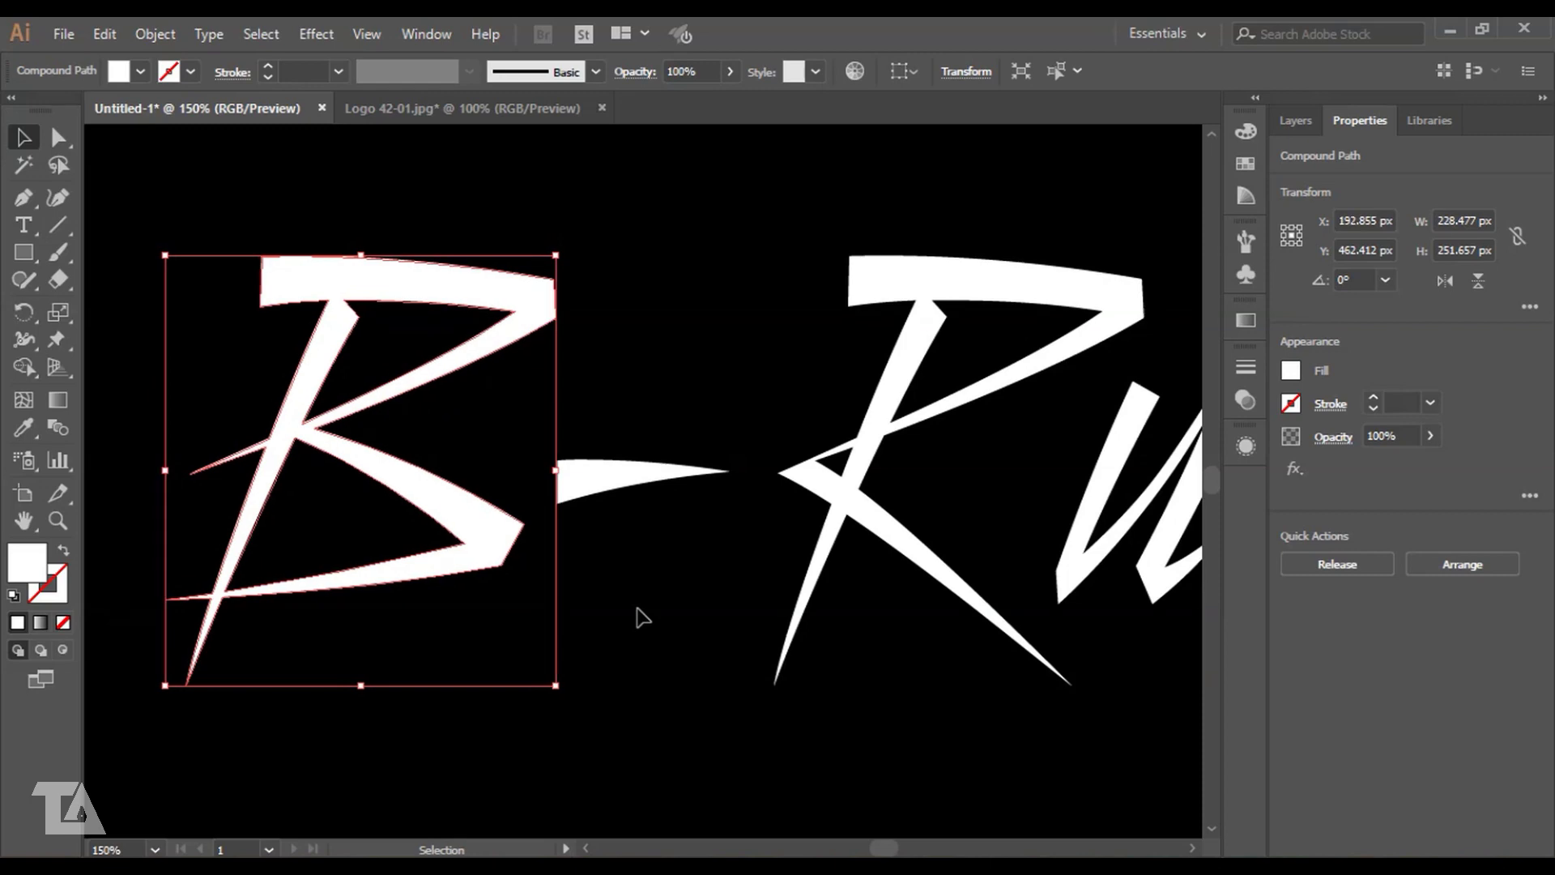
{"action": "key", "text": "Right"}
{"action": "left_click", "coordinate": [638, 612]}
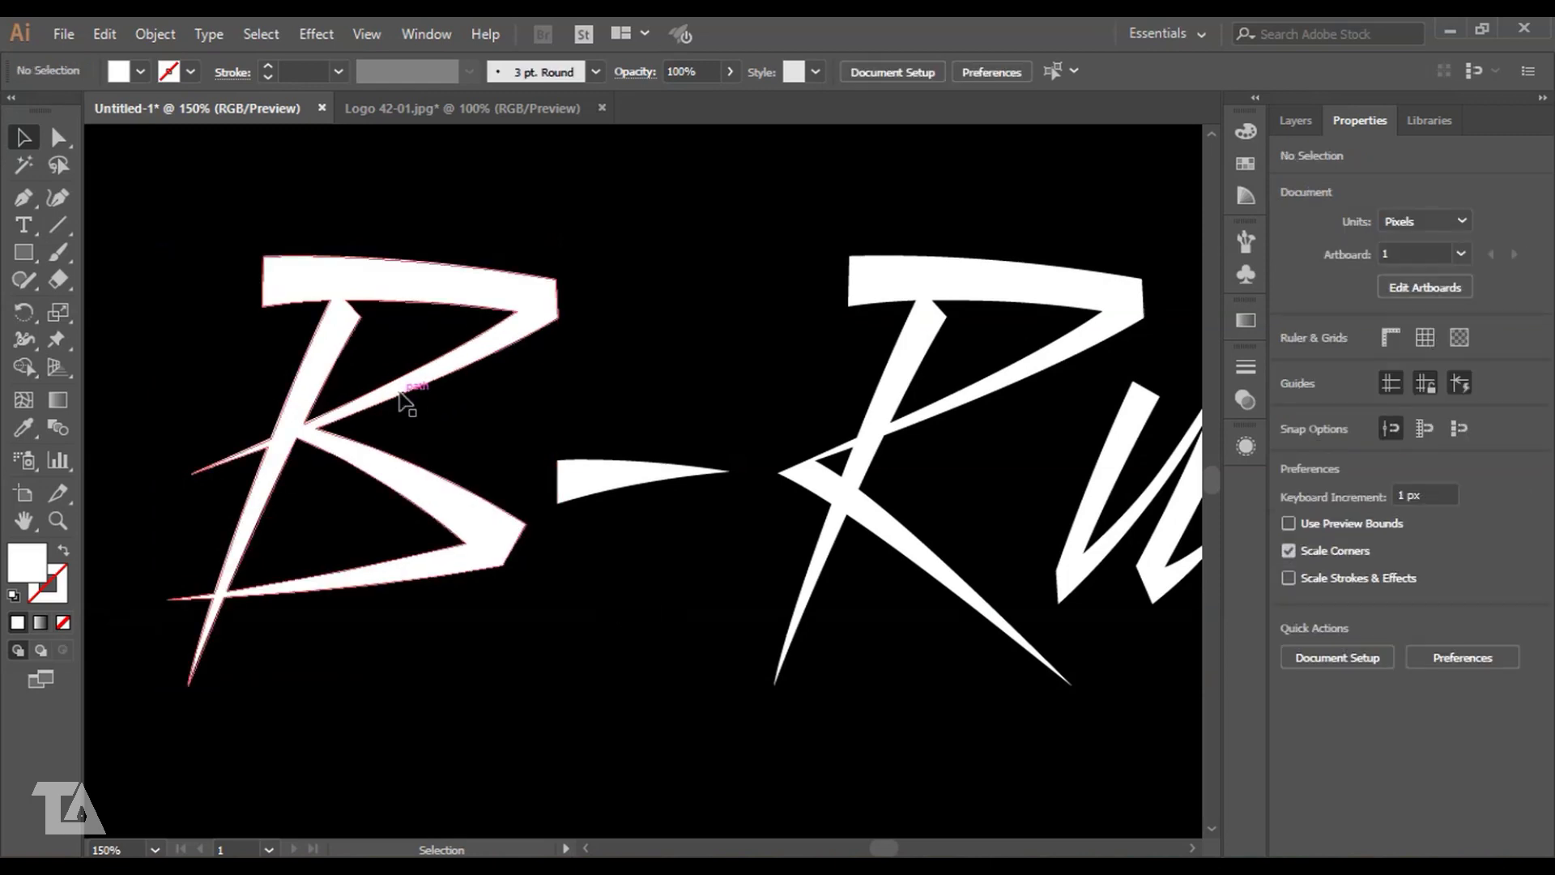
{"action": "left_click", "coordinate": [427, 389]}
{"action": "key", "text": "Left"}
{"action": "left_click", "coordinate": [645, 591]}
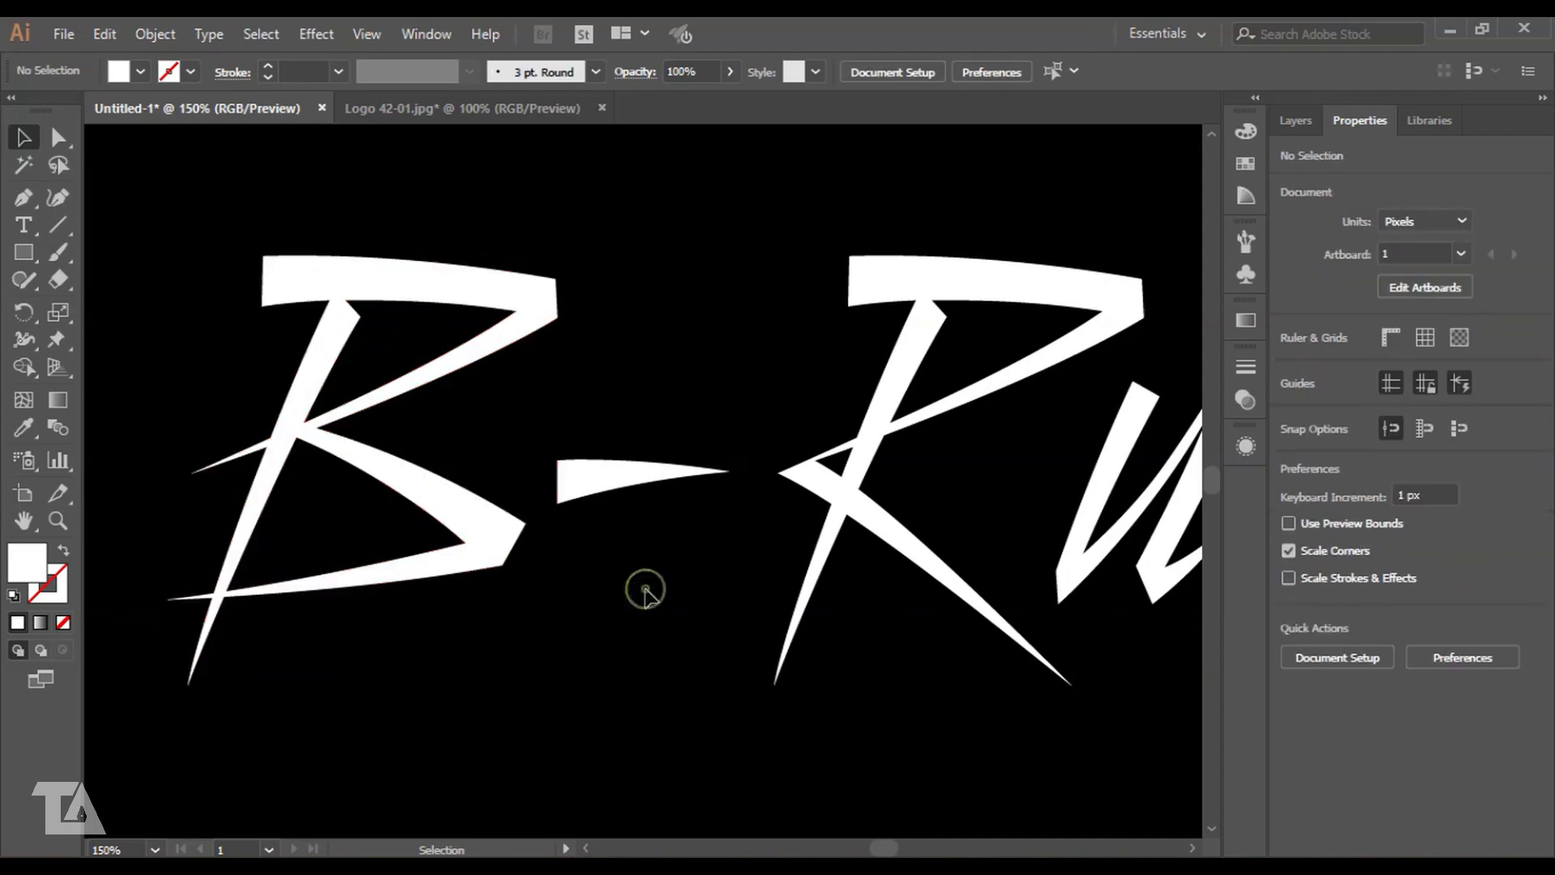
{"action": "left_click", "coordinate": [434, 486]}
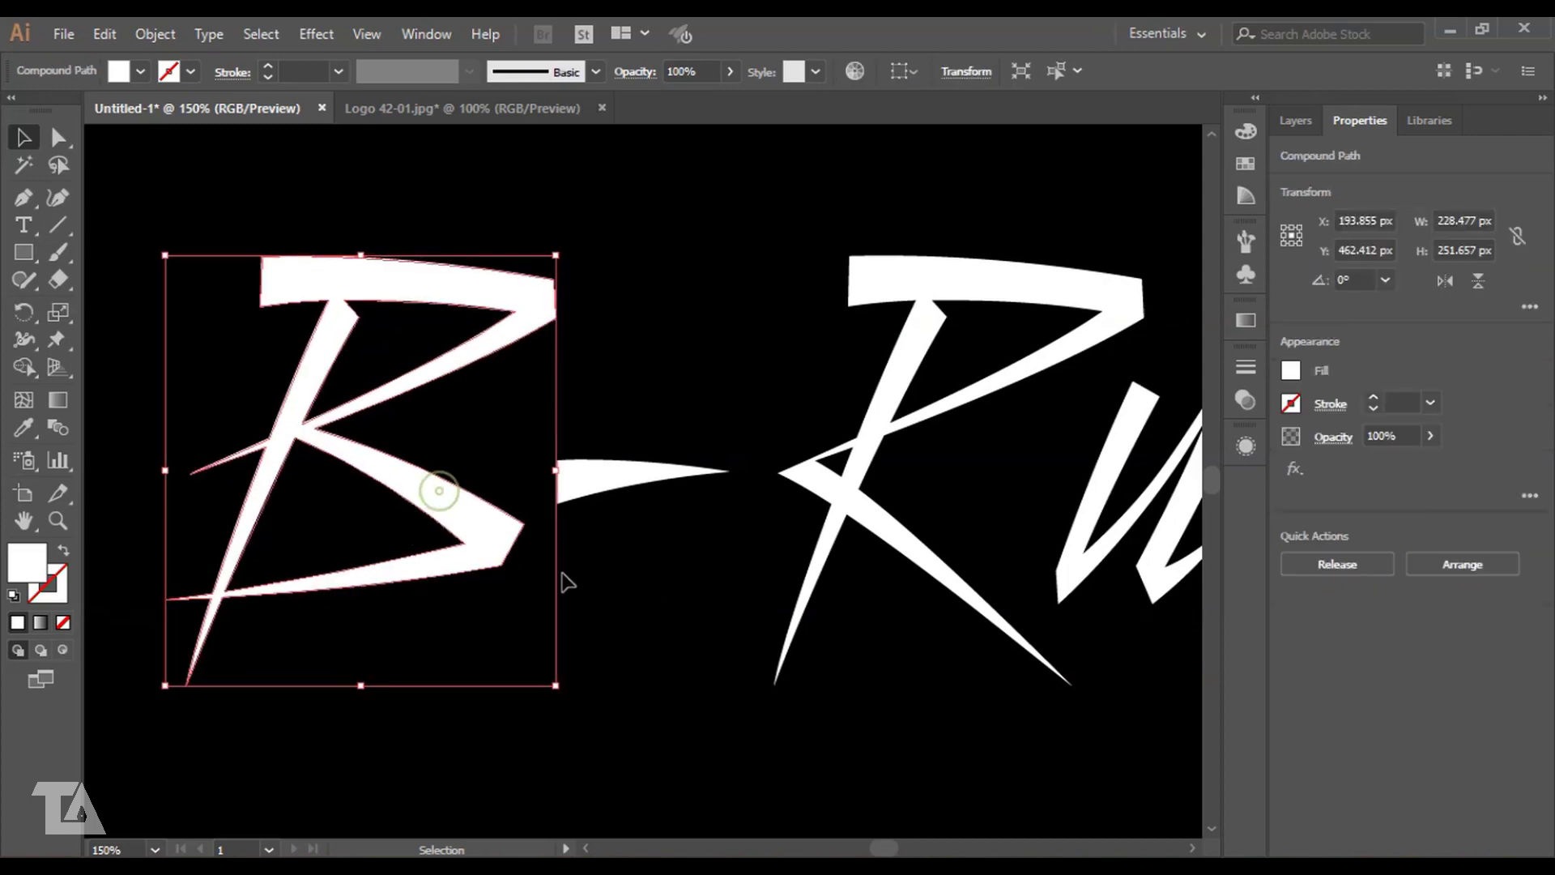
{"action": "left_click", "coordinate": [628, 609]}
- Zoom out to the whole artboard and select all the B-Rude lettering
{"action": "key", "text": "ctrl+minus"}
{"action": "key", "text": "ctrl+minus"}
{"action": "left_click_drag", "start_coordinate": [888, 635], "coordinate": [796, 616]}
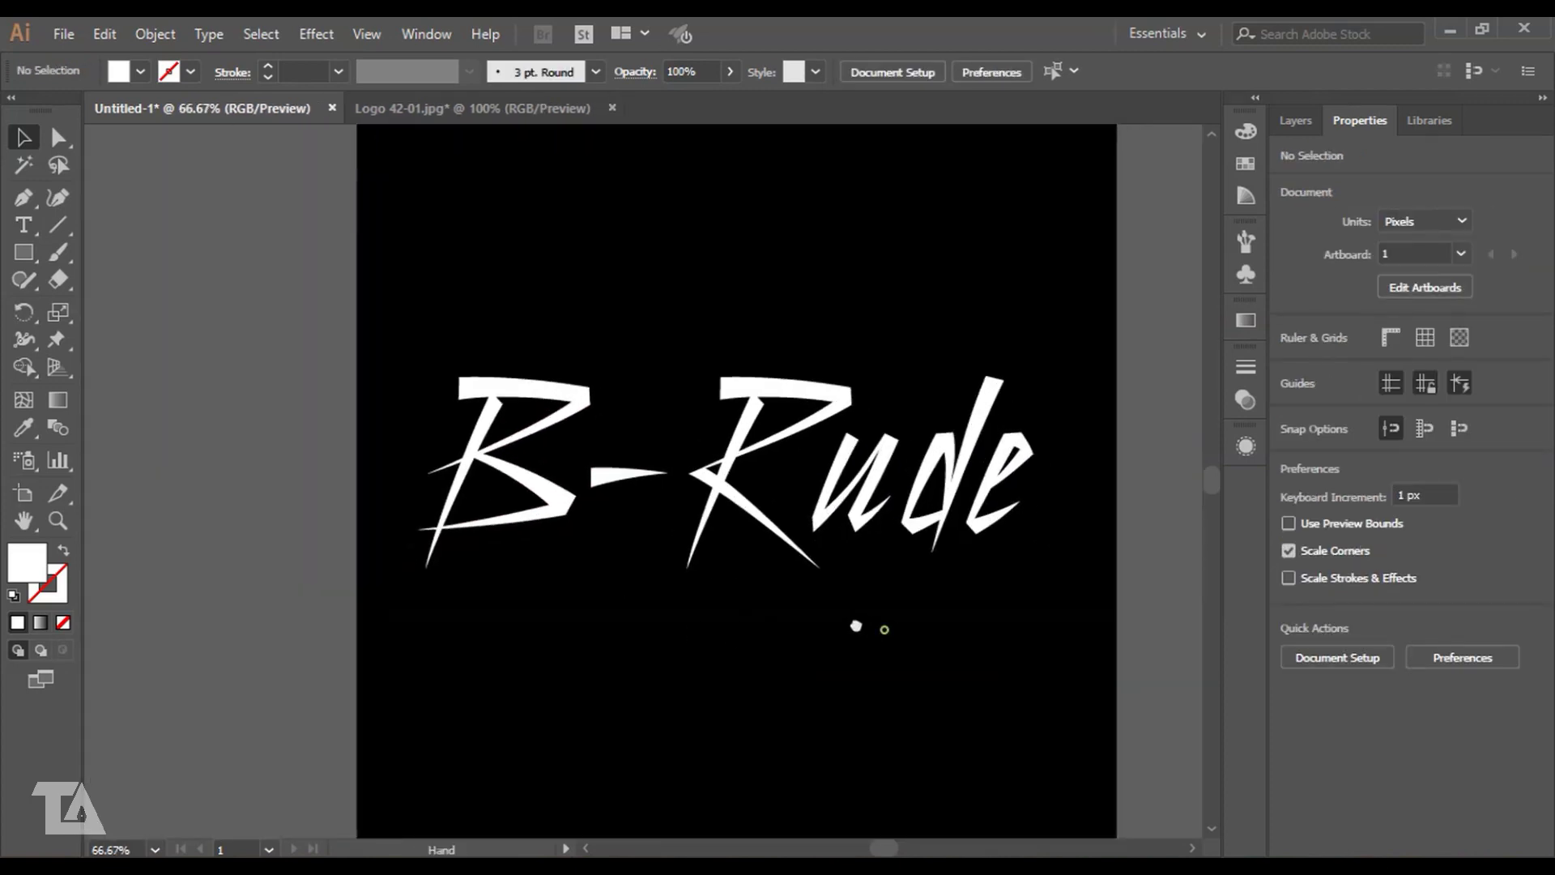
{"action": "left_click_drag", "start_coordinate": [320, 288], "coordinate": [924, 528]}
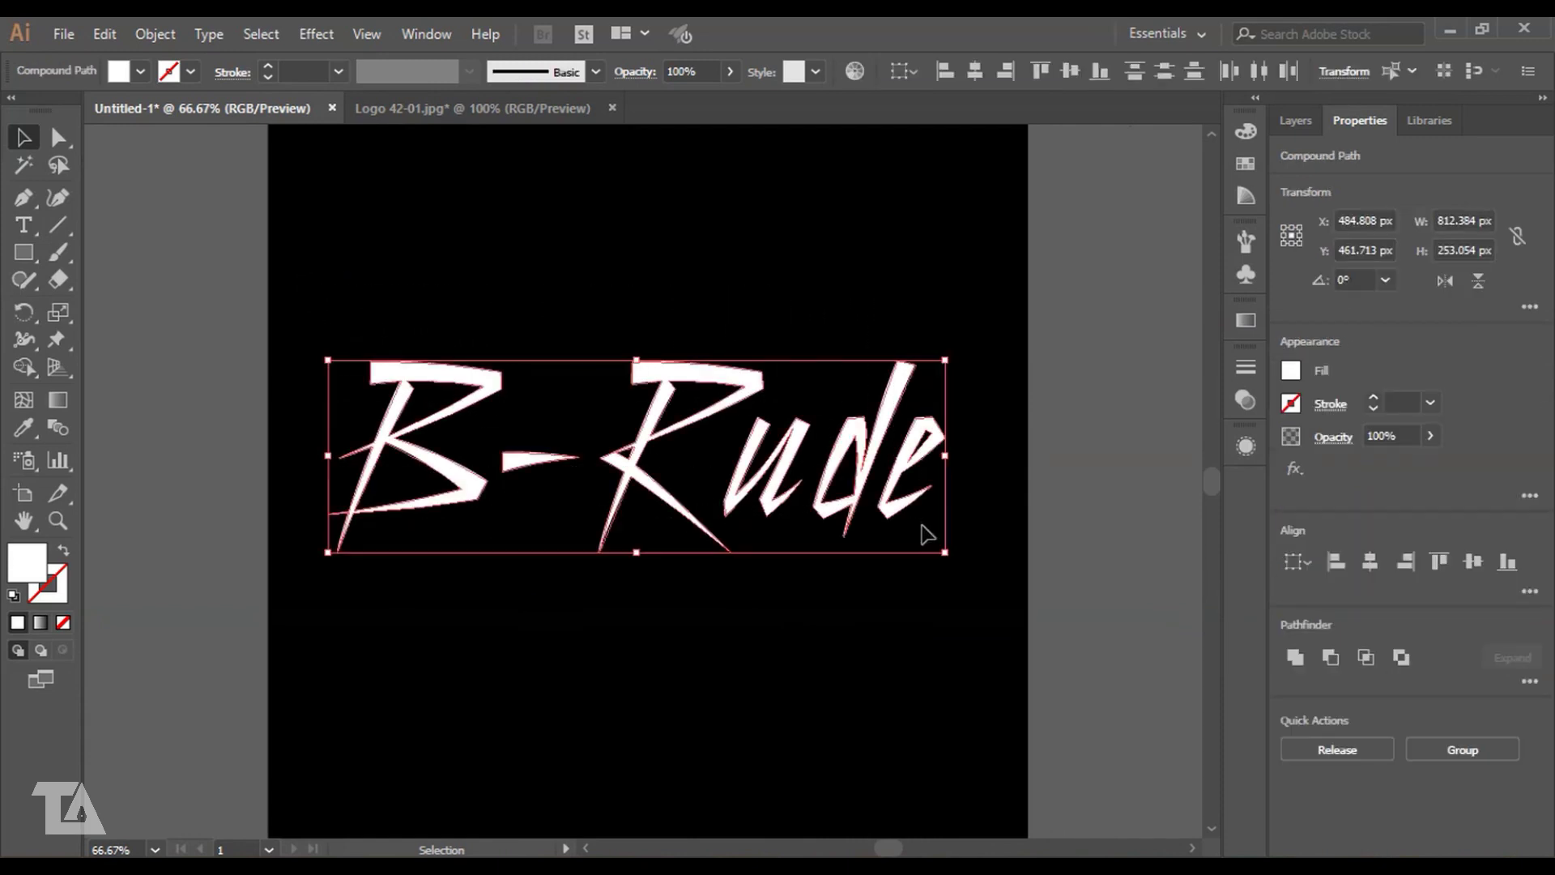
- Group the B-Rude lettering pieces into one object
{"action": "left_click", "coordinate": [1487, 747]}
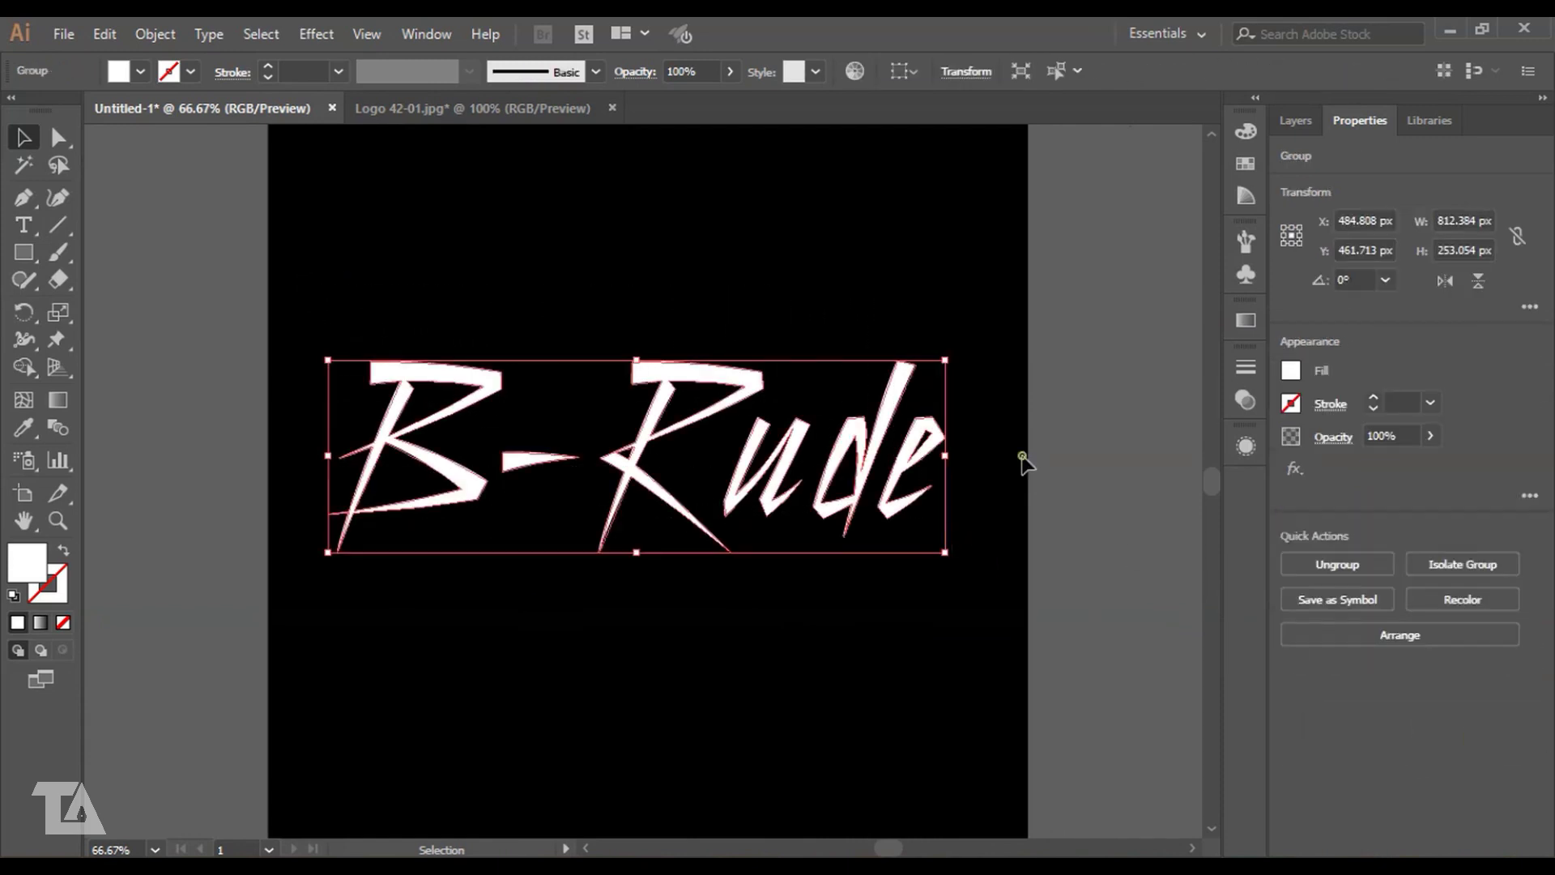
{"action": "left_click", "coordinate": [1022, 454]}
{"action": "left_click", "coordinate": [760, 387]}
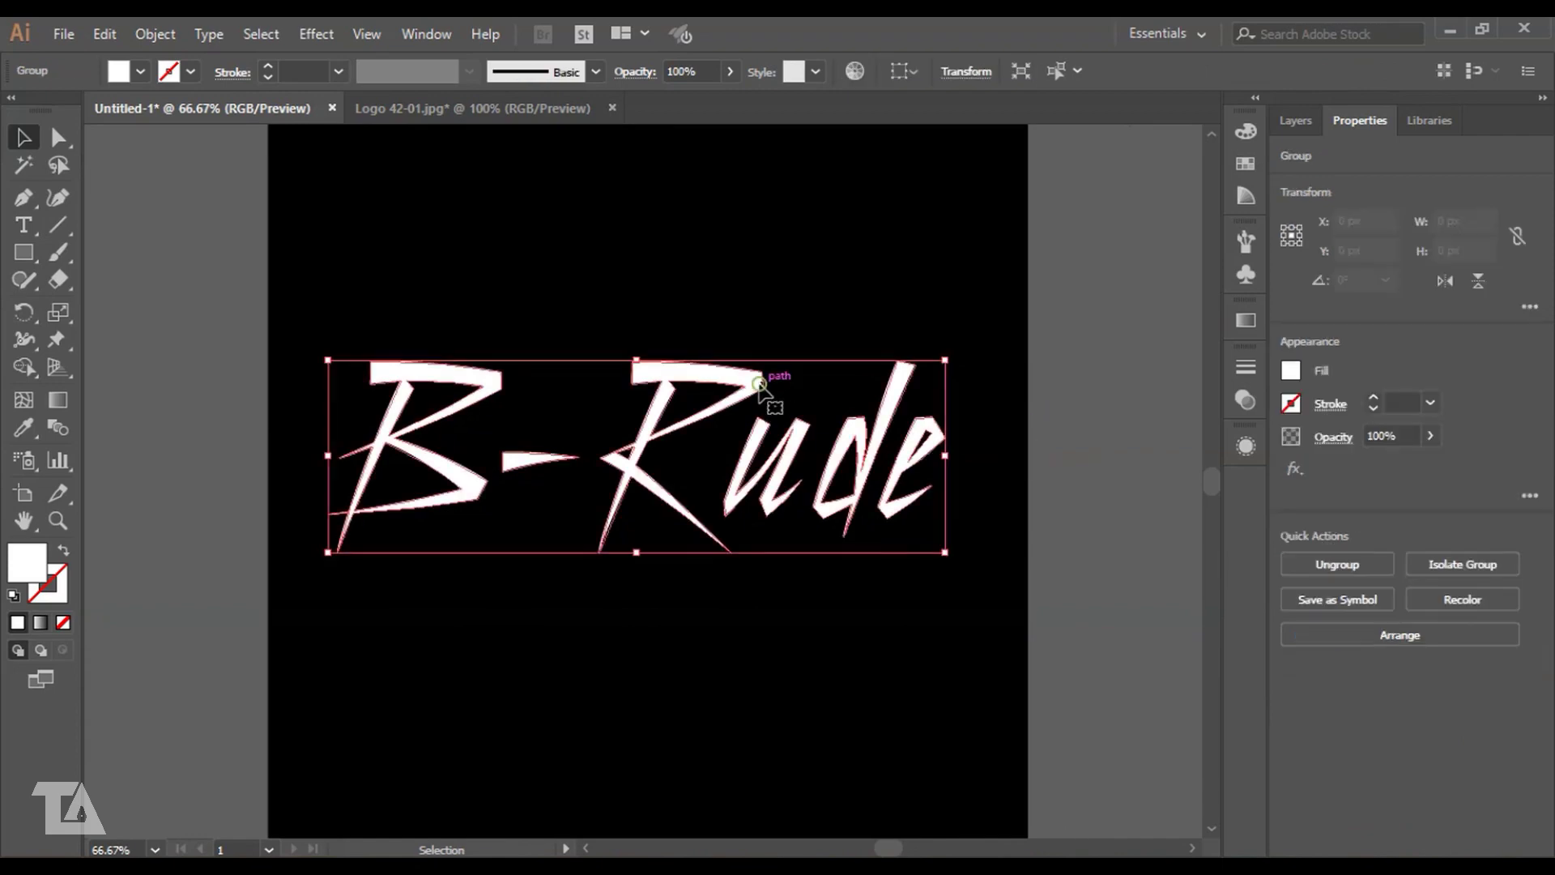
- Rotate the B-Rude group upward to 14° using the Transform options
{"action": "left_click", "coordinate": [969, 70]}
{"action": "left_click", "coordinate": [822, 166]}
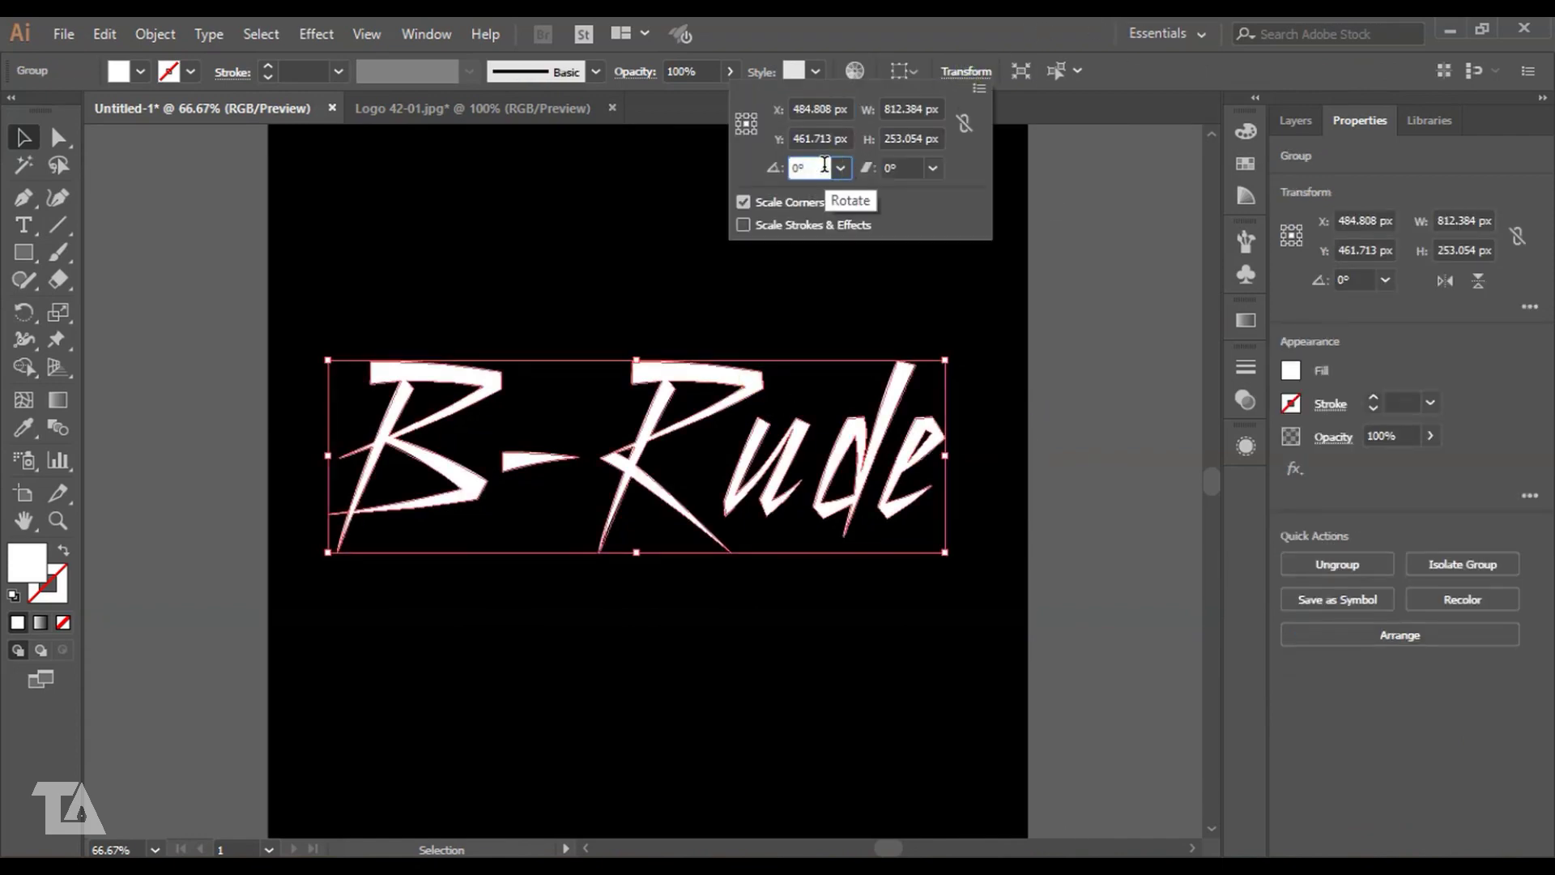
{"action": "key", "text": "Up"}
{"action": "key", "text": "Up"}
{"action": "key", "text": "Up"}
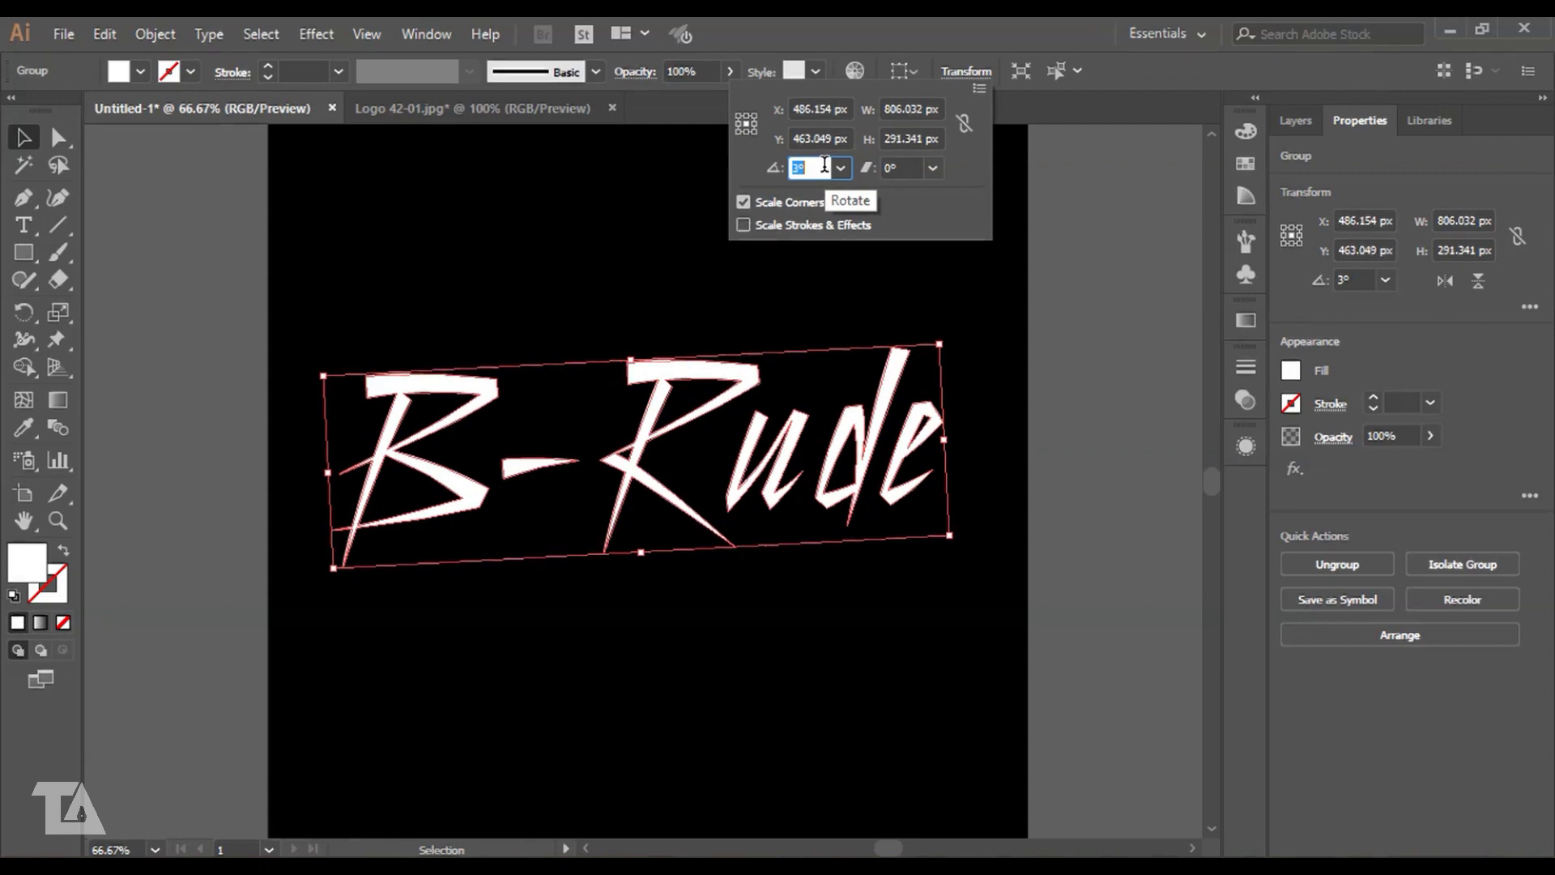
{"action": "key", "text": "Up"}
{"action": "key", "text": "Up"}
{"action": "key", "text": "Up"}
{"action": "key", "text": "Up"}
{"action": "key", "text": "Up"}
{"action": "key", "text": "Up"}
{"action": "key", "text": "Up"}
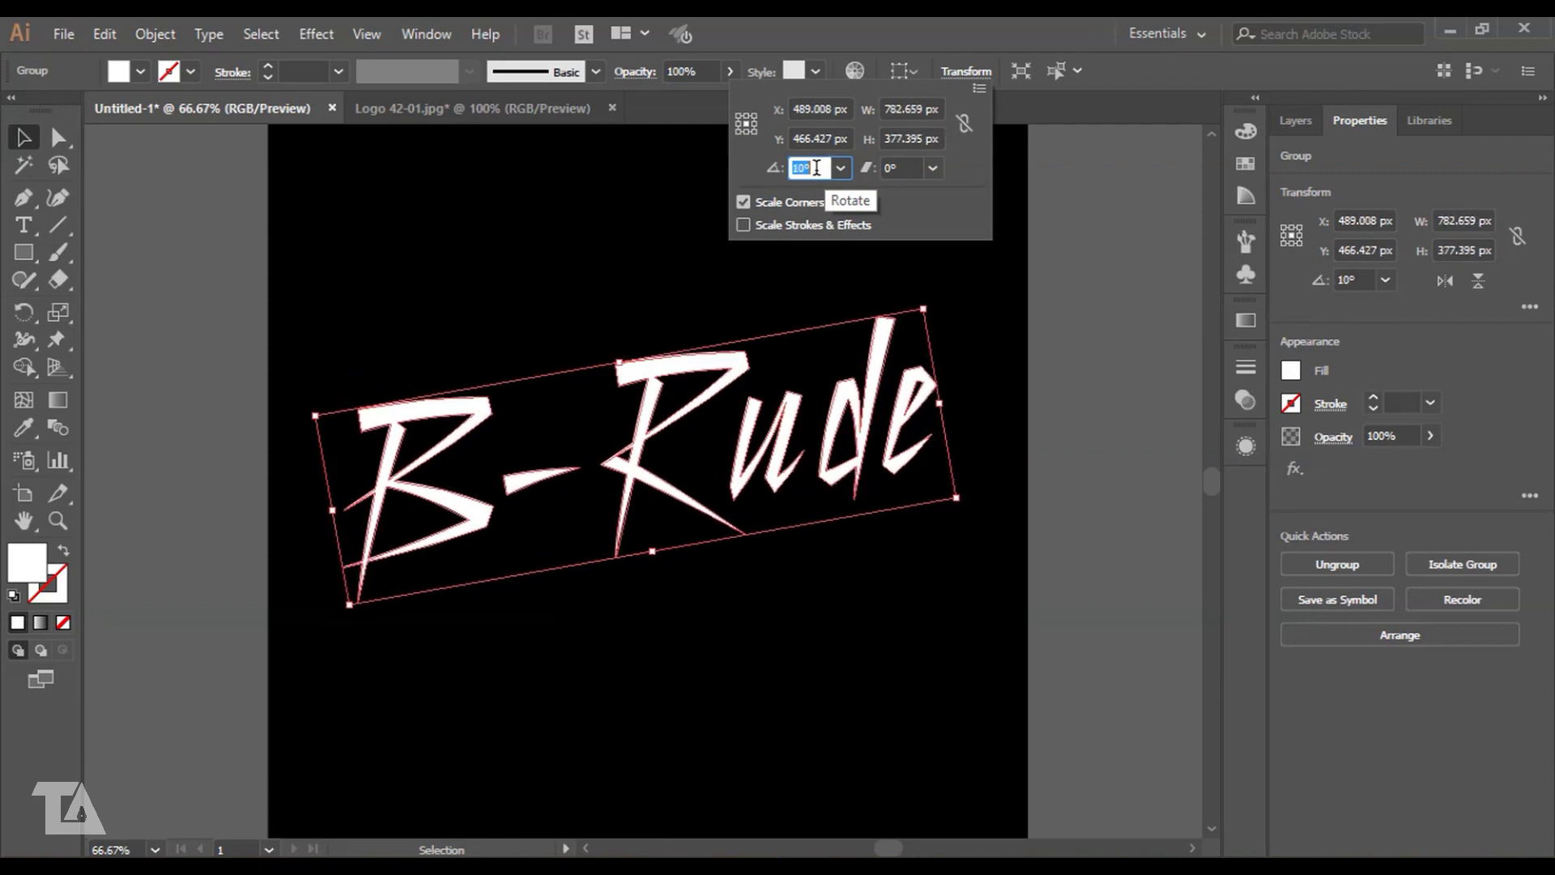
{"action": "key", "text": "Up"}
{"action": "key", "text": "Up"}
{"action": "key", "text": "Up"}
{"action": "key", "text": "Up"}
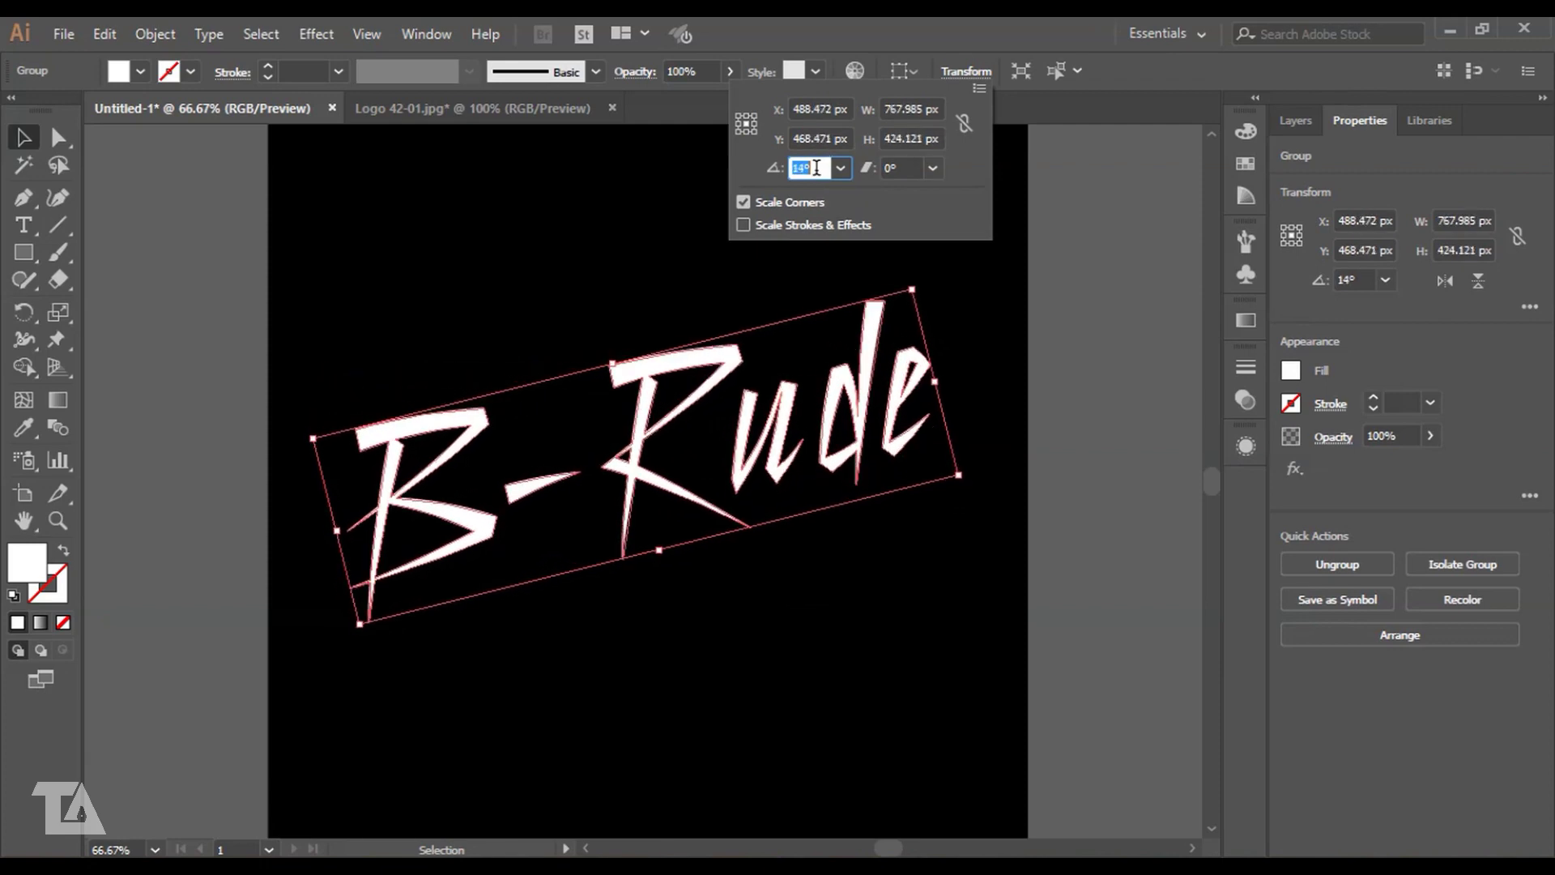
{"action": "key", "text": "Up"}
{"action": "key", "text": "Return"}
{"action": "left_click", "coordinate": [1100, 301]}
{"action": "scroll", "coordinate": [1100, 301], "scroll_direction": "down", "scroll_amount": 1}
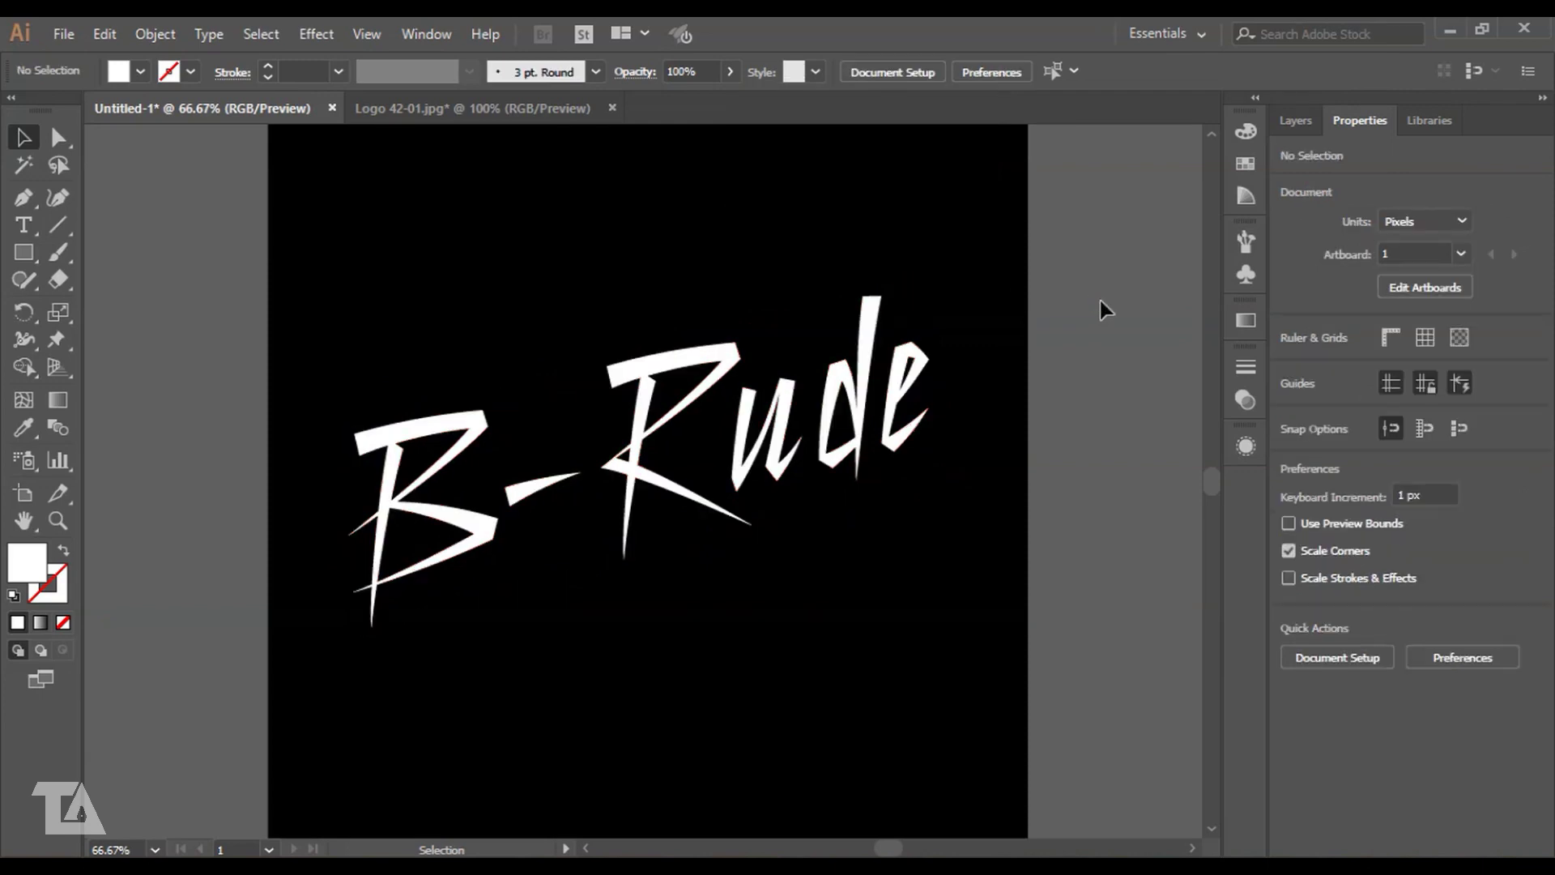
{"action": "scroll", "coordinate": [1099, 301], "scroll_direction": "up", "scroll_amount": 3}
{"action": "scroll", "coordinate": [1100, 301], "scroll_direction": "down", "scroll_amount": 3}
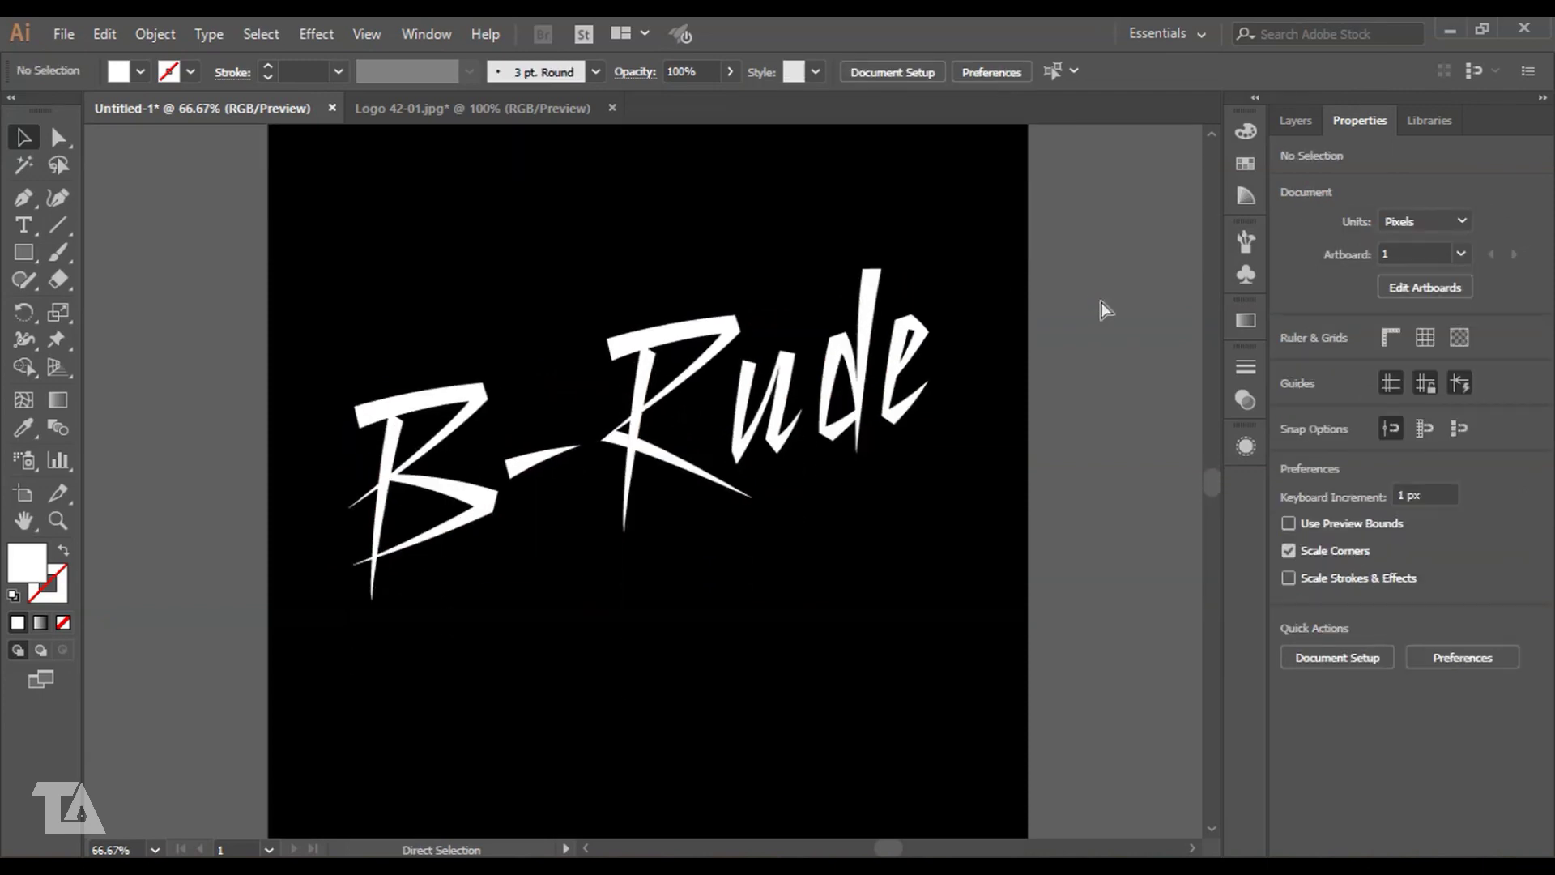
- With the Layers panel shown, select the B-Rude group and black background together
{"action": "key", "text": "ctrl+minus"}
{"action": "key", "text": "ctrl+minus"}
{"action": "key", "text": "ctrl+plus"}
{"action": "key", "text": "ctrl+plus"}
{"action": "left_click", "coordinate": [1295, 120]}
{"action": "left_click", "coordinate": [615, 348]}
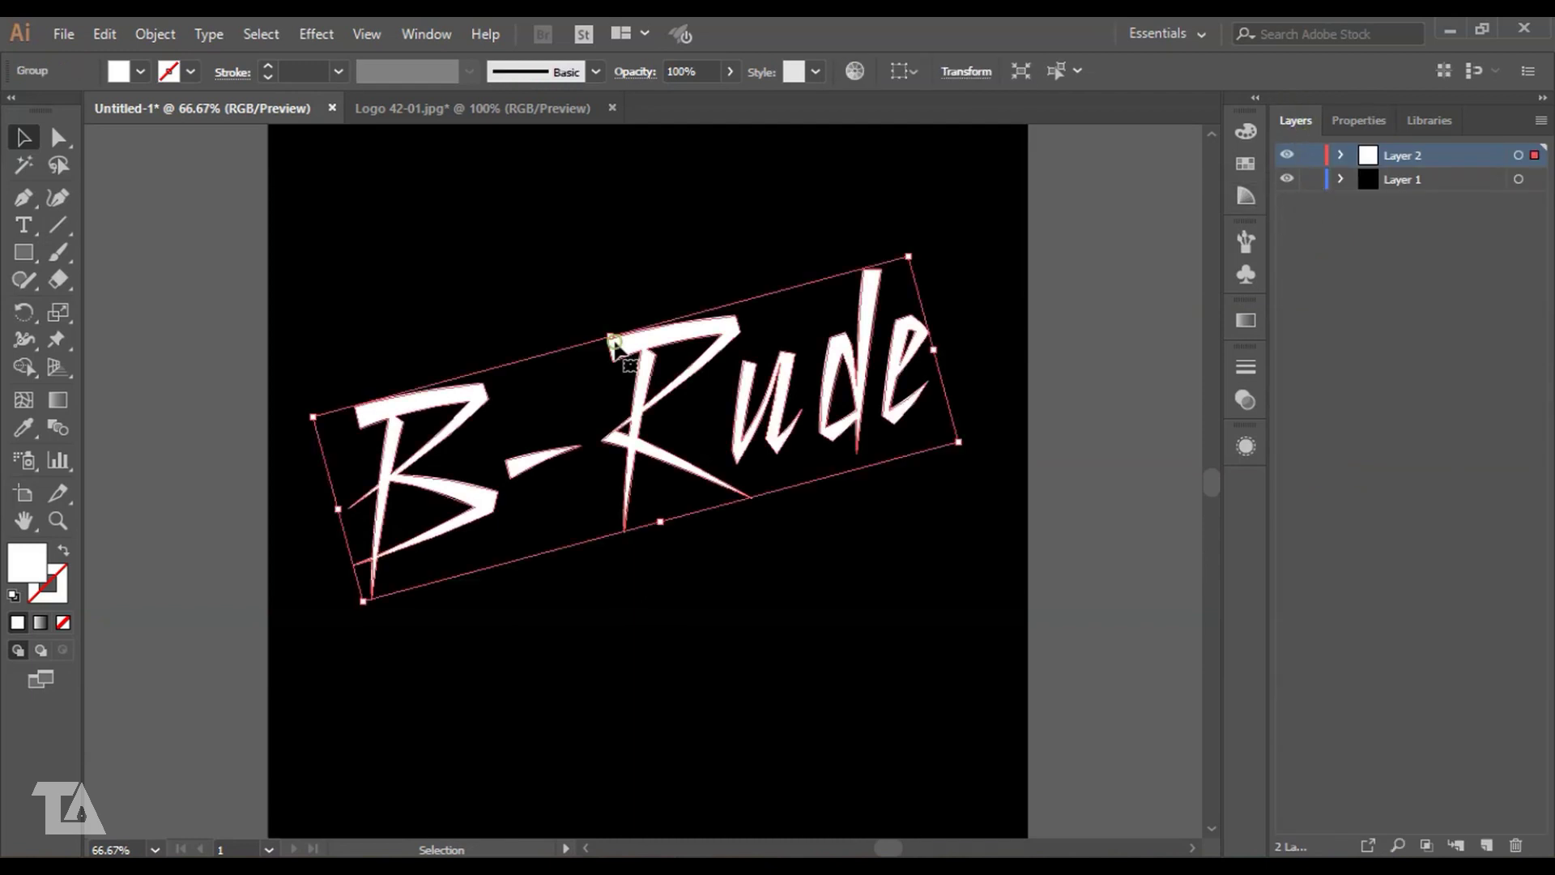
{"action": "left_click", "coordinate": [161, 364]}
{"action": "left_click_drag", "start_coordinate": [247, 302], "coordinate": [756, 531]}
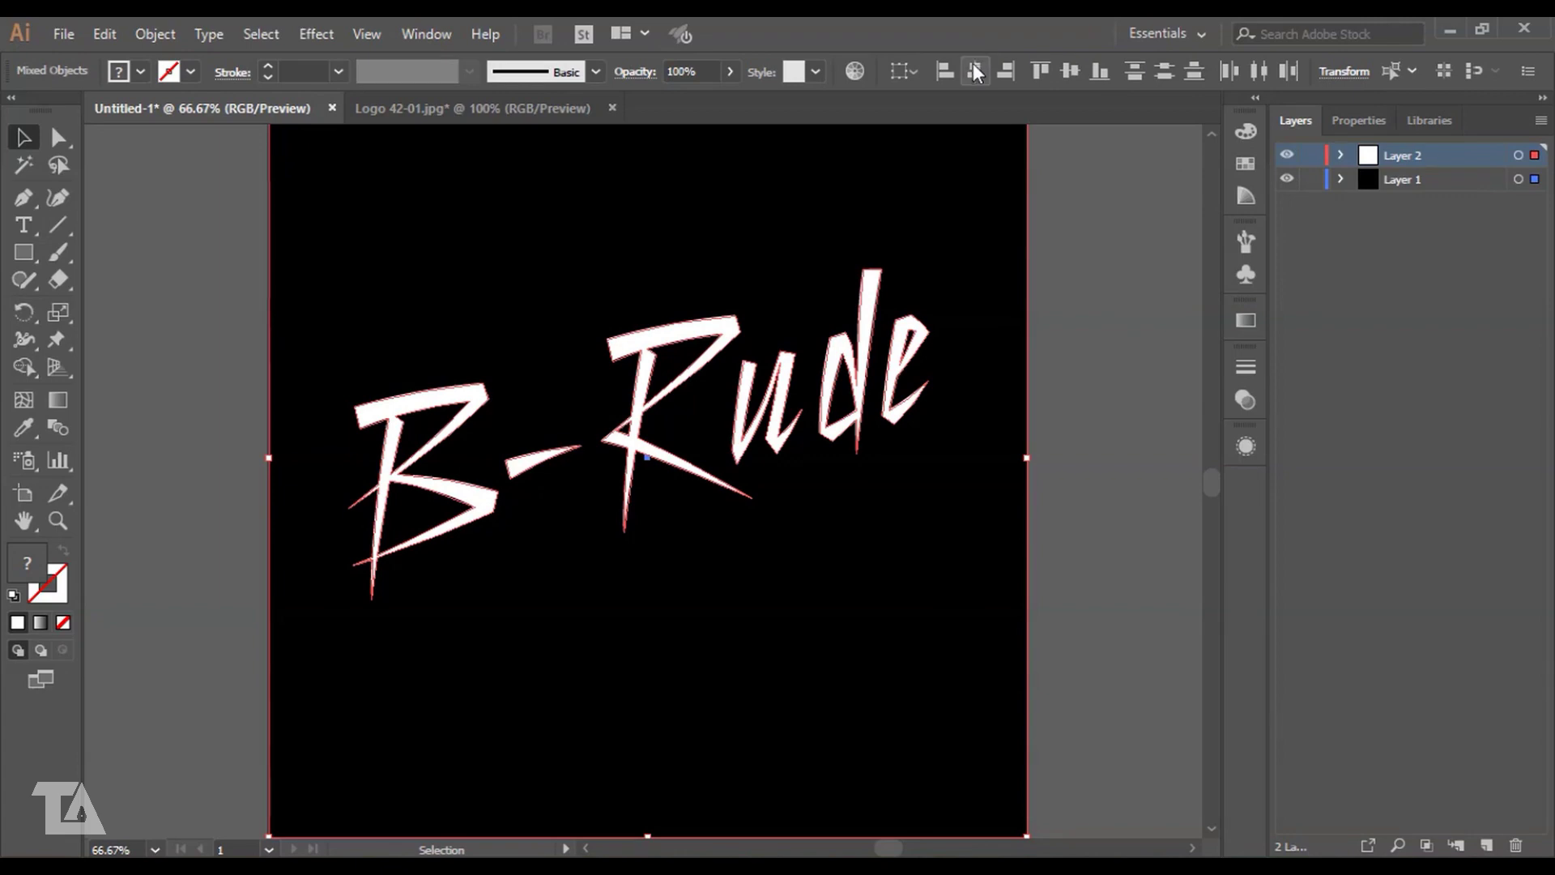
- Apply Horizontal Align Center and Vertical Align Center to the lettering
{"action": "left_click", "coordinate": [973, 68]}
{"action": "left_click", "coordinate": [1074, 72]}
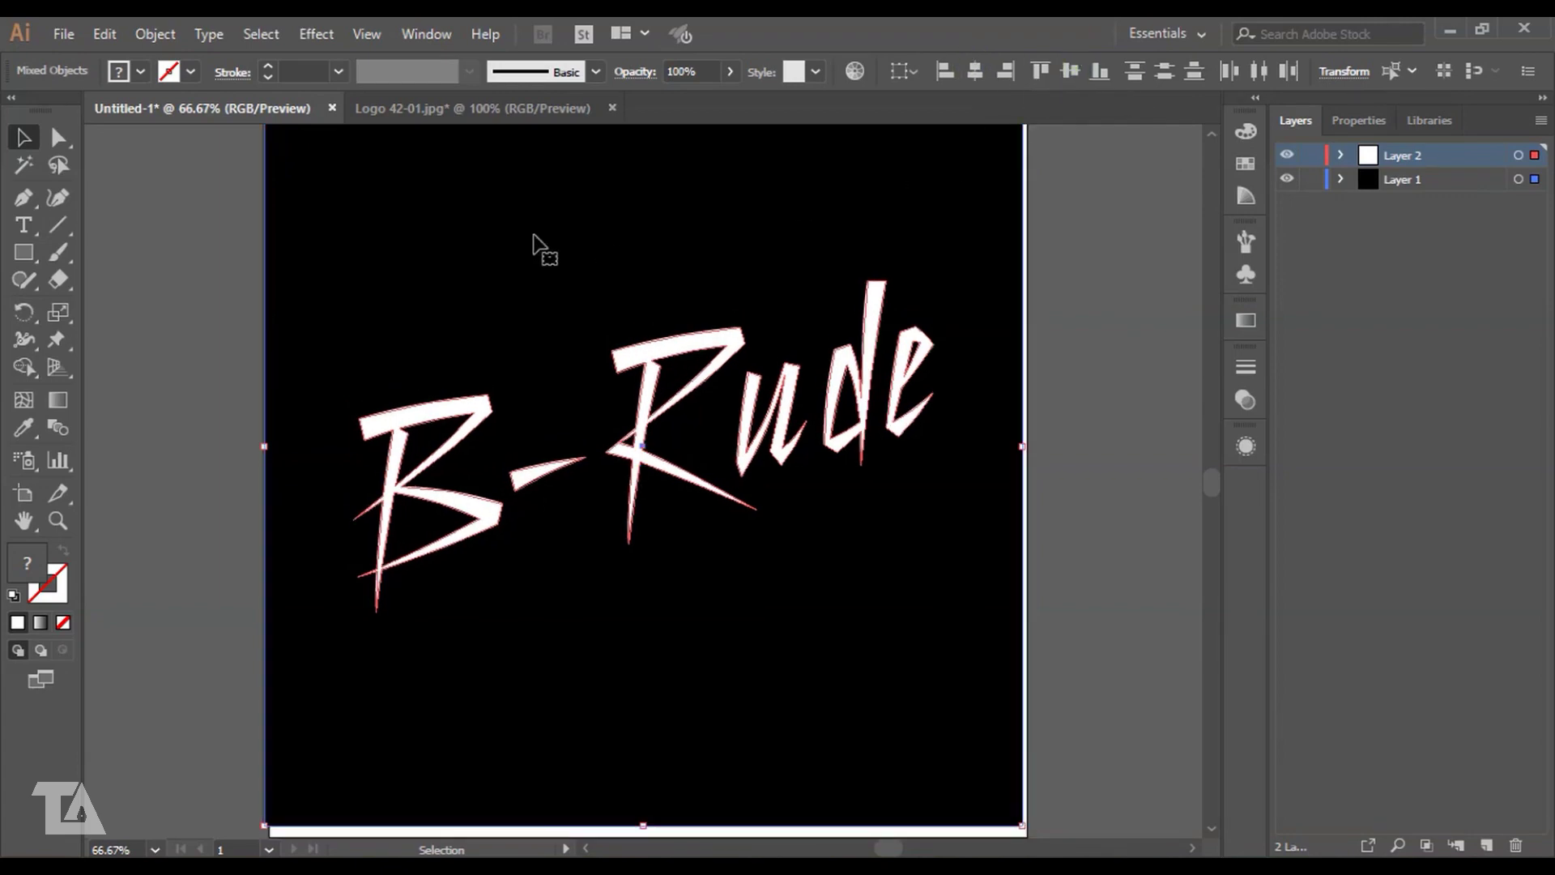
{"action": "scroll", "coordinate": [527, 235], "scroll_direction": "up", "scroll_amount": 3}
{"action": "mouse_move", "coordinate": [559, 392]}
{"action": "left_mouse_down"}
{"action": "mouse_move", "coordinate": [575, 440]}
{"action": "mouse_move", "coordinate": [538, 365]}
{"action": "left_mouse_up"}
{"action": "scroll", "coordinate": [1095, 347], "scroll_direction": "down", "scroll_amount": 2}
- Clear the selection, lock Layer 2 and zoom out to 50%
{"action": "left_click", "coordinate": [1101, 347]}
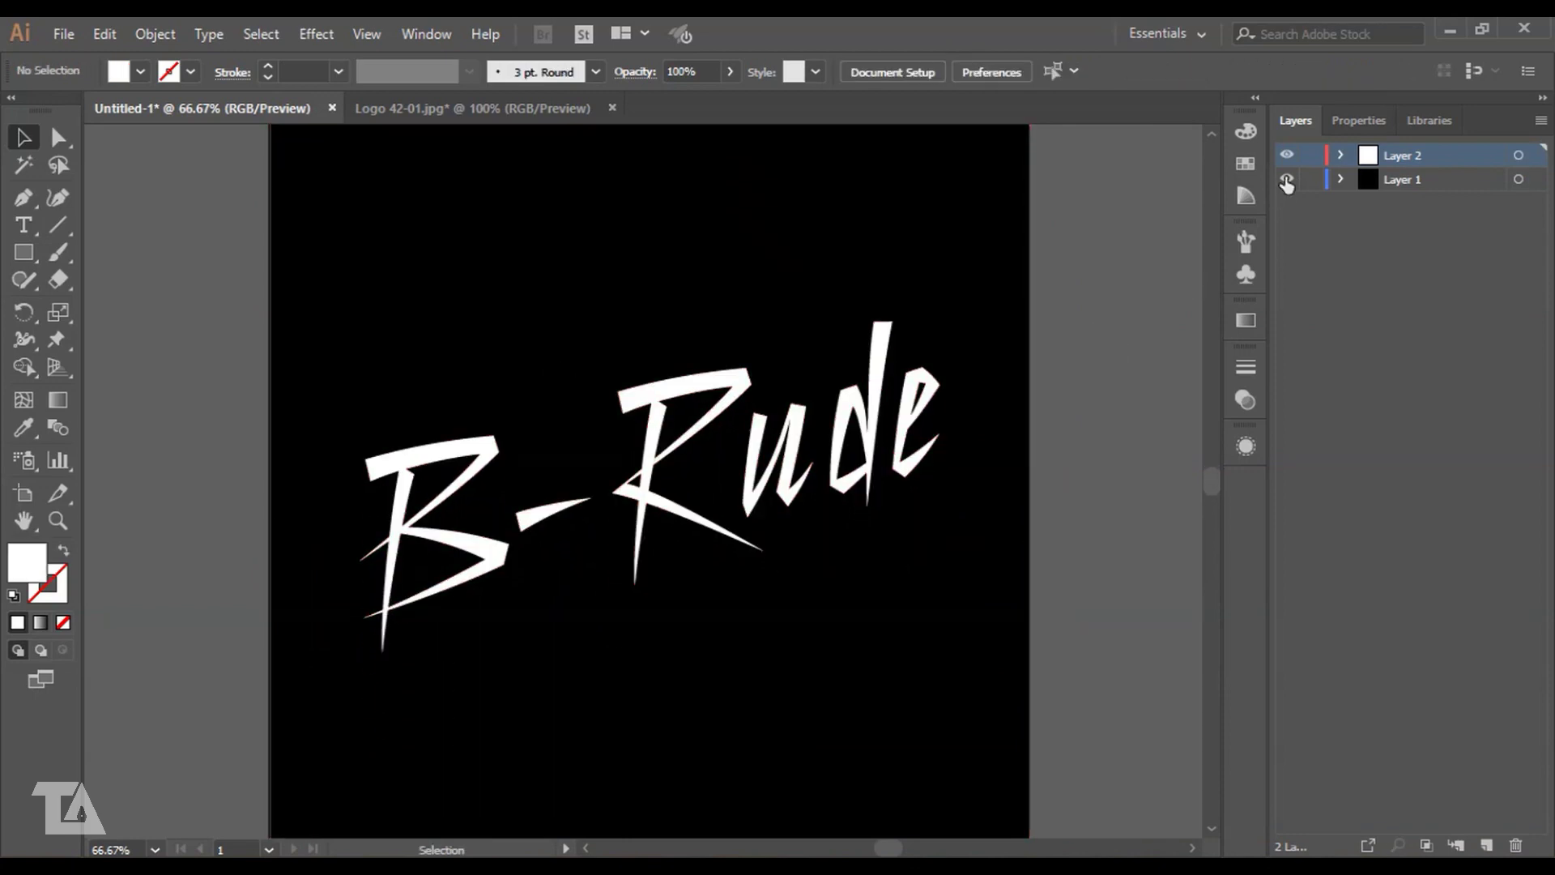
{"action": "left_click", "coordinate": [1311, 156]}
{"action": "key", "text": "ctrl+minus"}
{"action": "key", "text": "ctrl+minus"}
{"action": "key", "text": "ctrl+minus"}
{"action": "key", "text": "ctrl+plus"}
{"action": "key", "text": "ctrl+plus"}
{"action": "key", "text": "ctrl+plus"}
{"action": "key", "text": "ctrl+minus"}
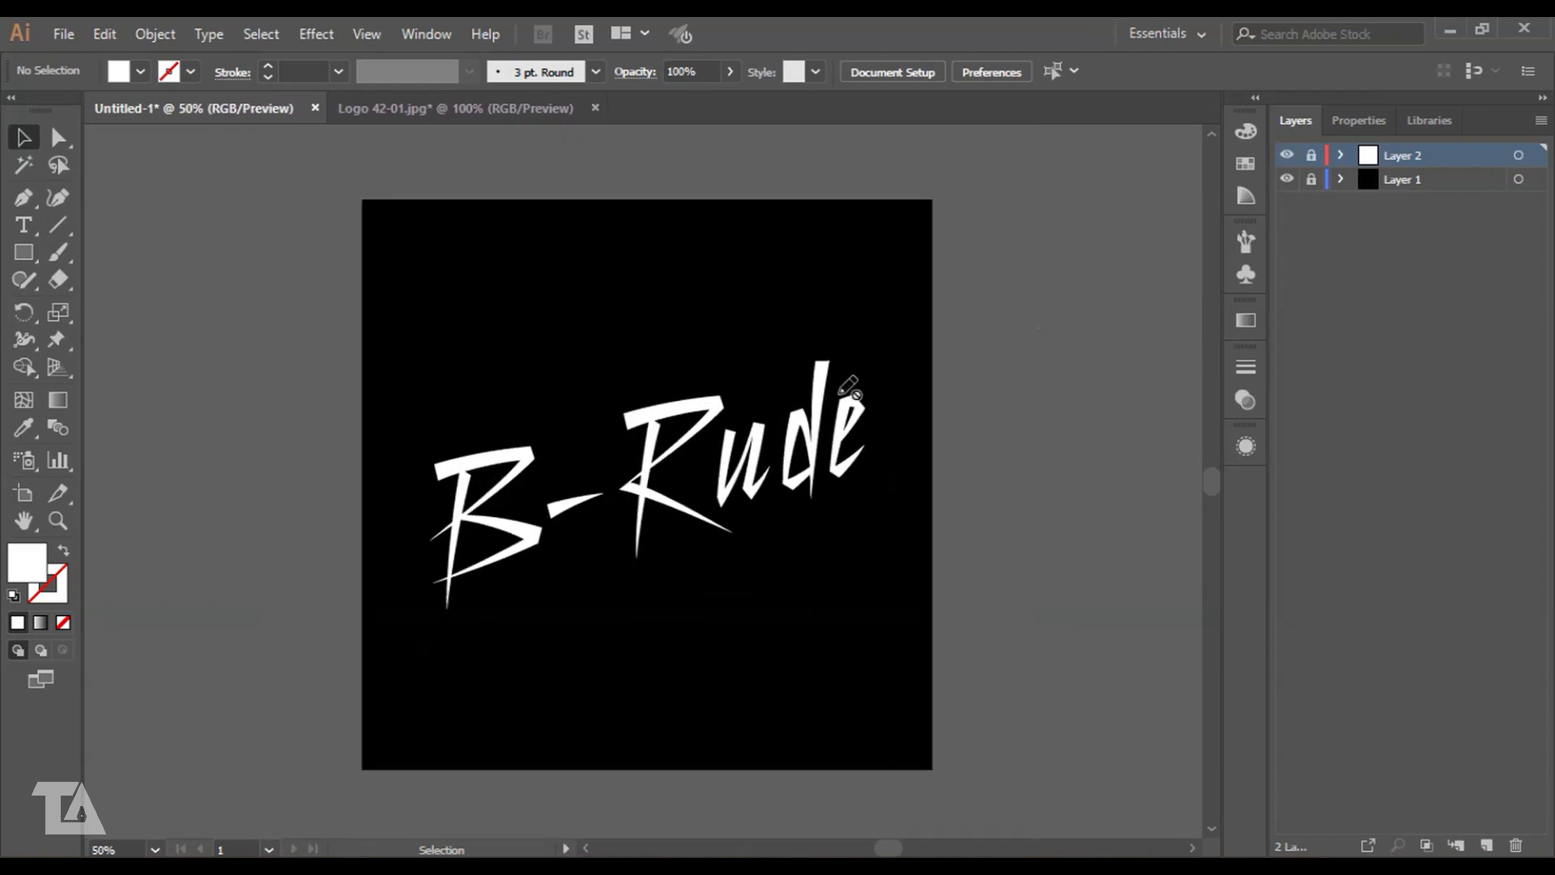
- Unlock Layer 2, enlarge the B-Rude group to about 896 × 511 px, then relock it
{"action": "left_click", "coordinate": [1309, 155]}
{"action": "left_click", "coordinate": [822, 390]}
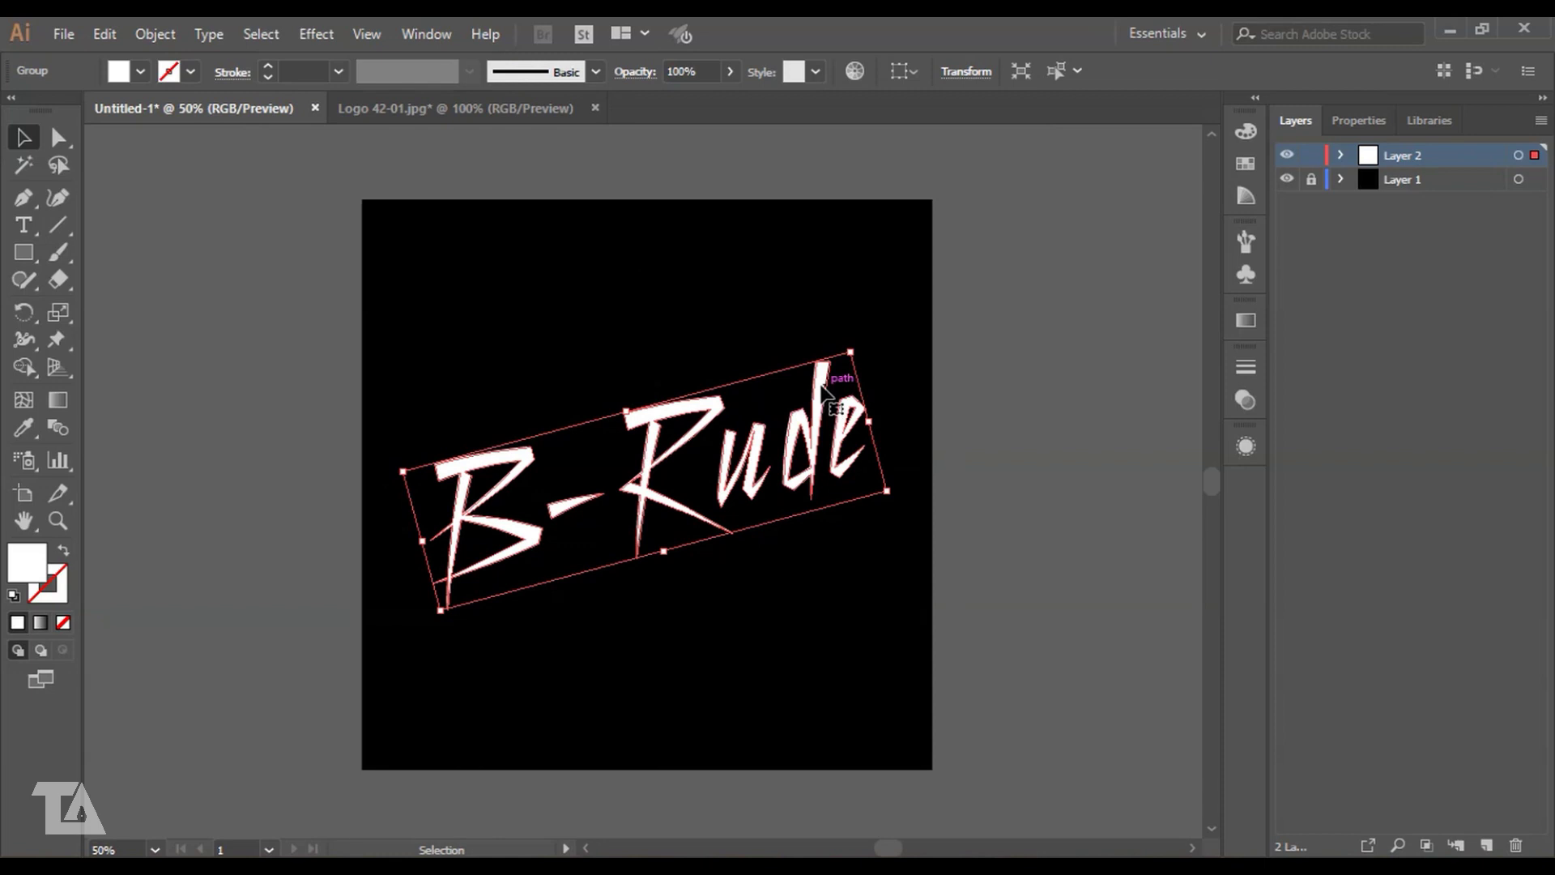
{"action": "left_click_drag", "start_coordinate": [850, 352], "coordinate": [886, 329]}
{"action": "left_click", "coordinate": [1000, 324]}
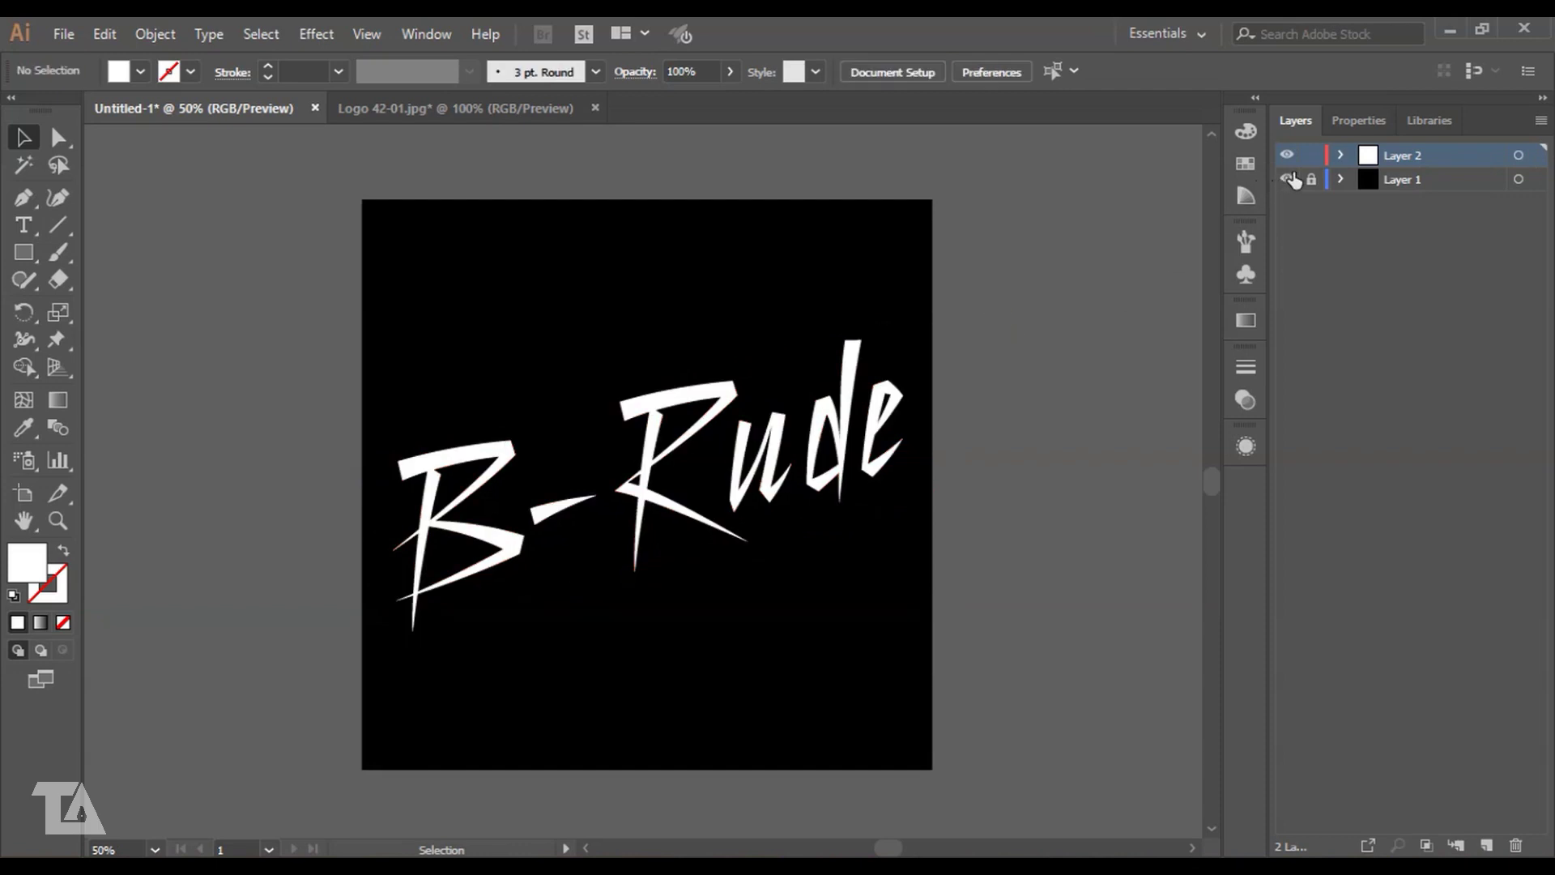
{"action": "left_click", "coordinate": [1312, 155]}
{"action": "key", "text": "ctrl+plus"}
{"action": "key", "text": "ctrl+plus"}
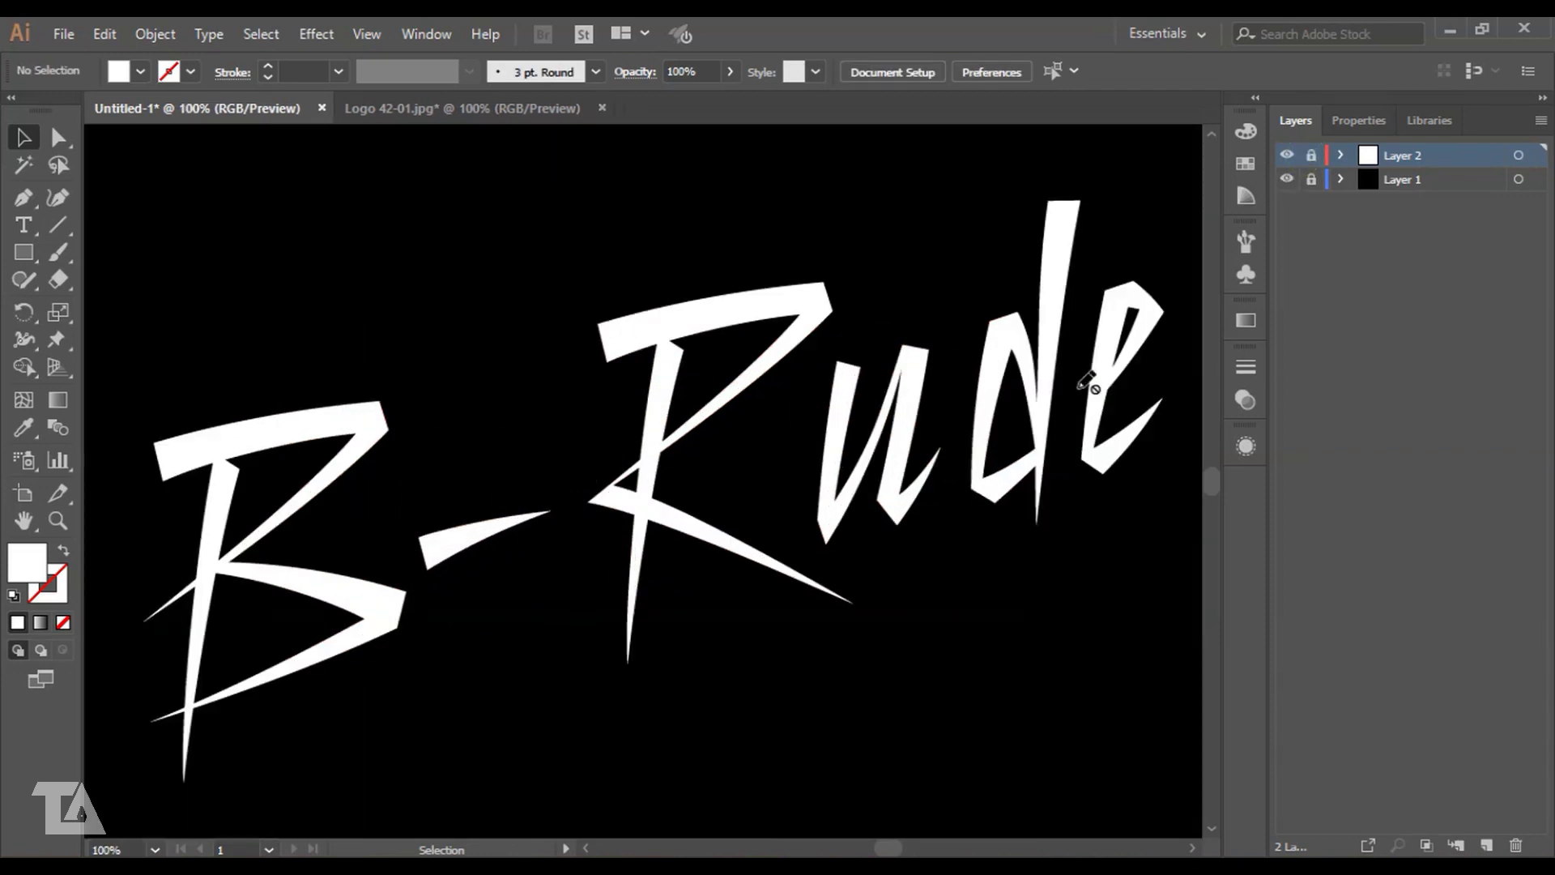
{"action": "key", "text": "ctrl+minus"}
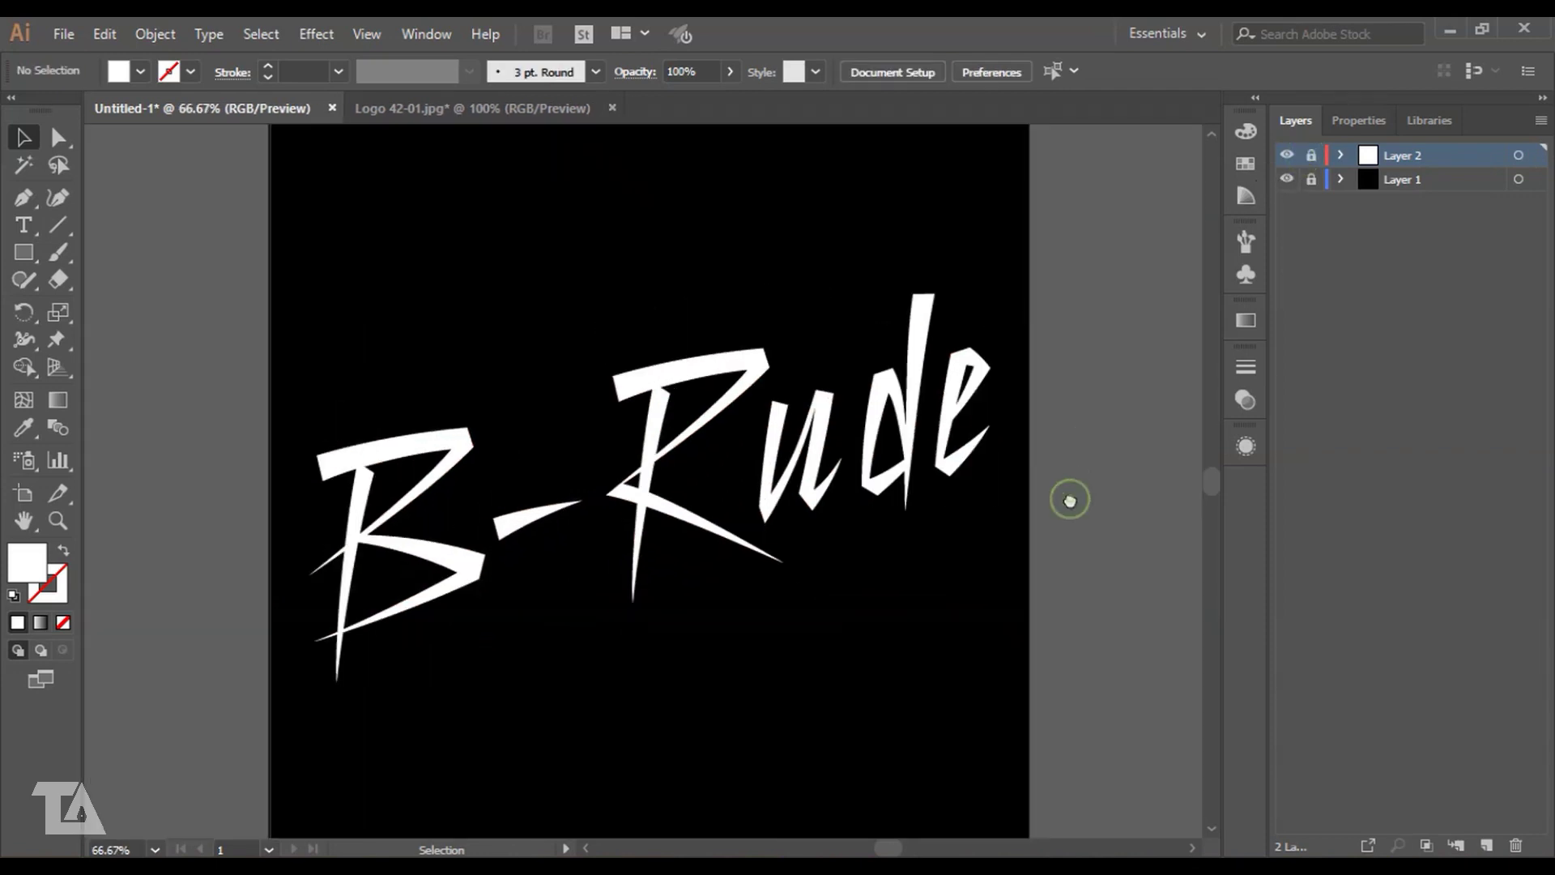
{"action": "left_click_drag", "start_coordinate": [1069, 499], "coordinate": [1063, 502]}
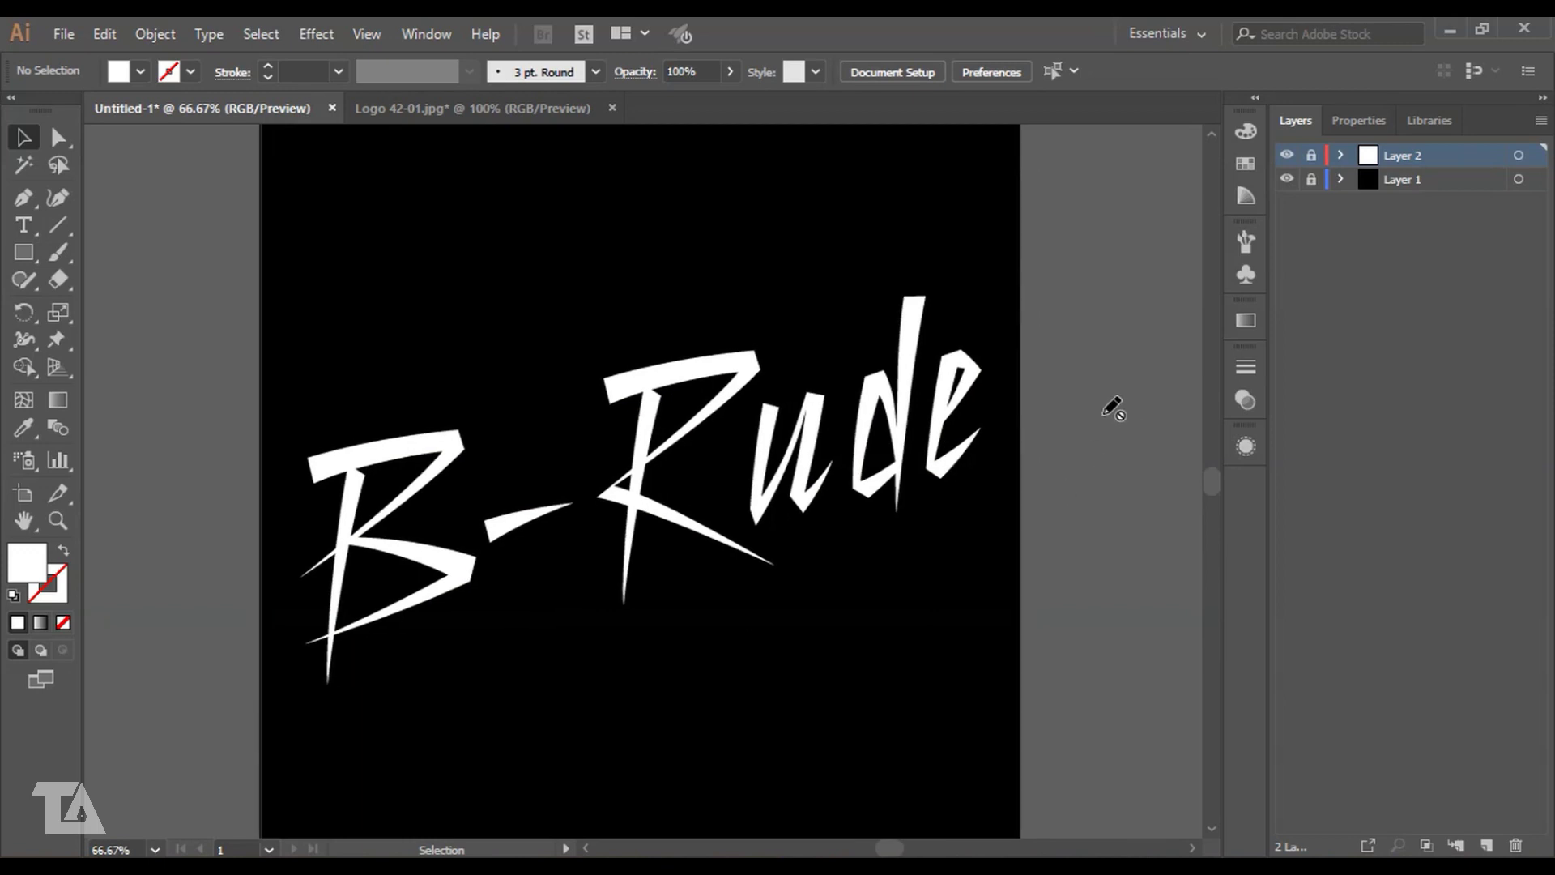